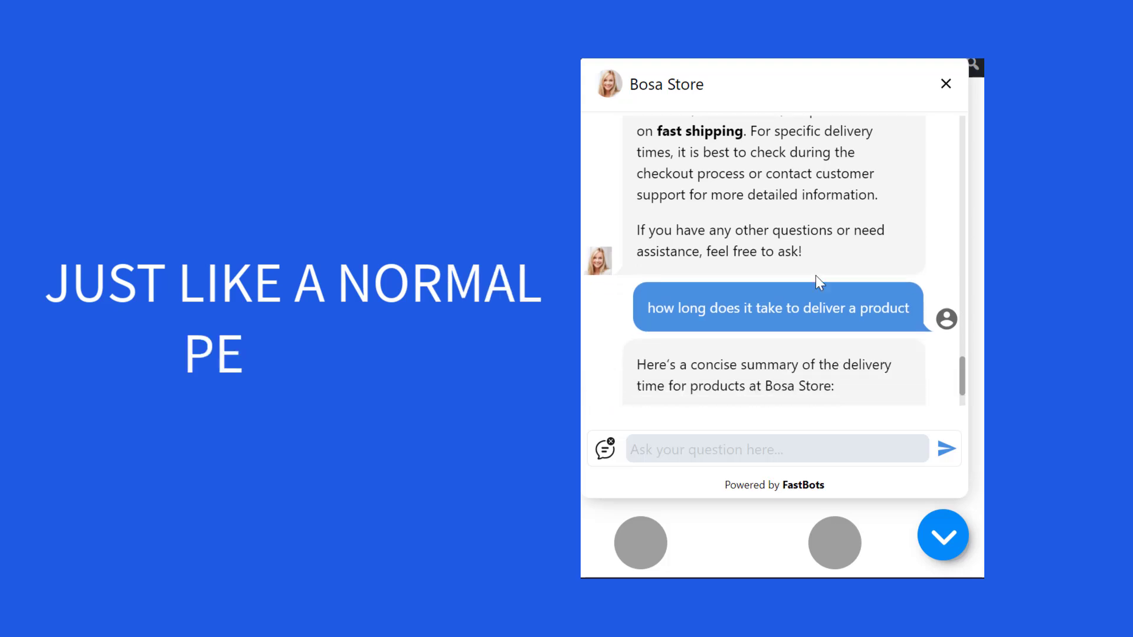
pyautogui.scroll(2, 815, 275)
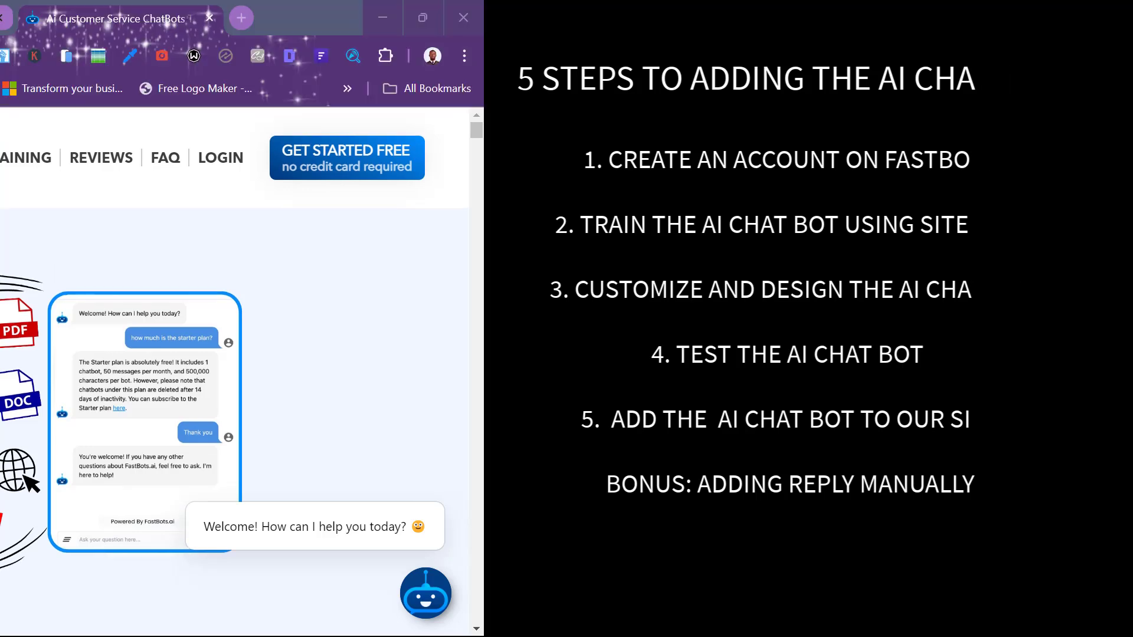
# Sign up for a free FastBots account using the existing Google account.
pyautogui.scroll(-8, 236, 371)
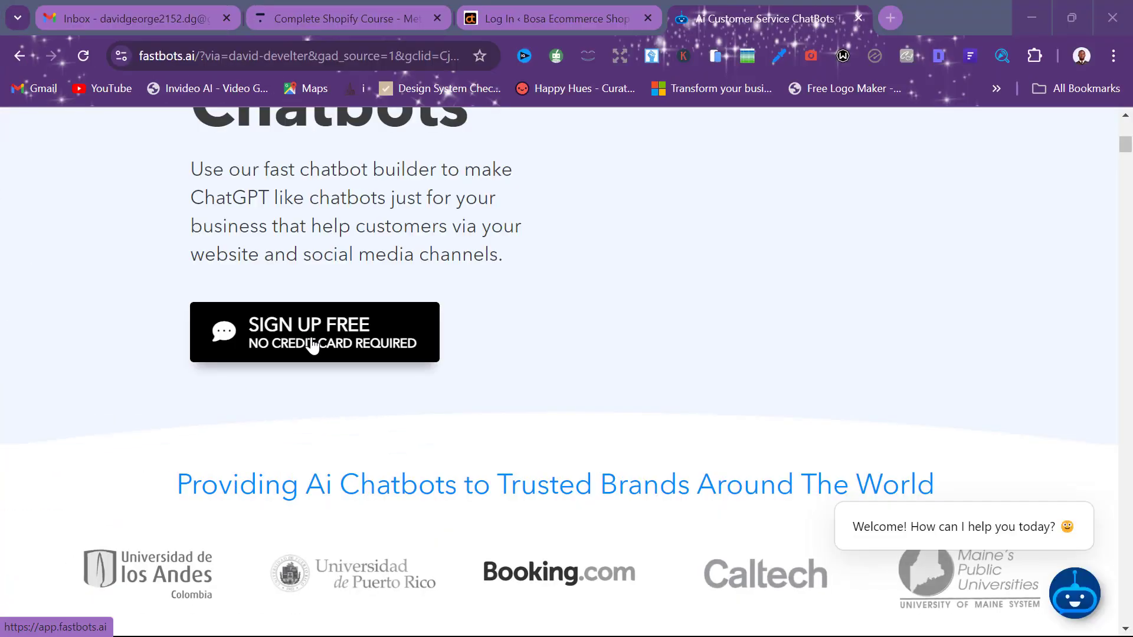
pyautogui.click(313, 345)
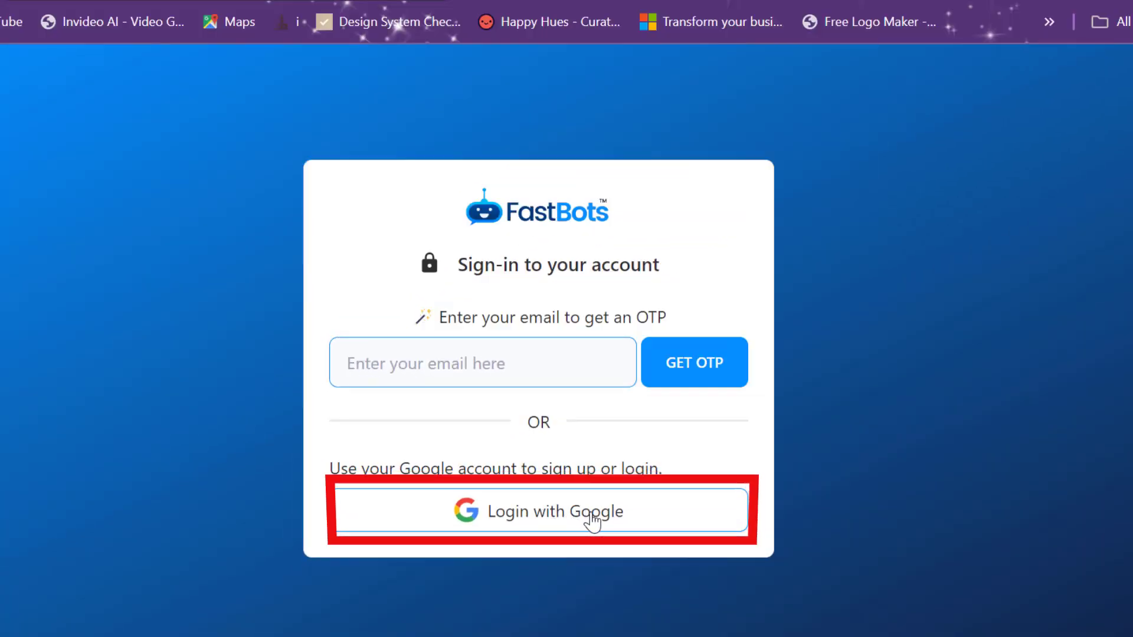
pyautogui.click(591, 522)
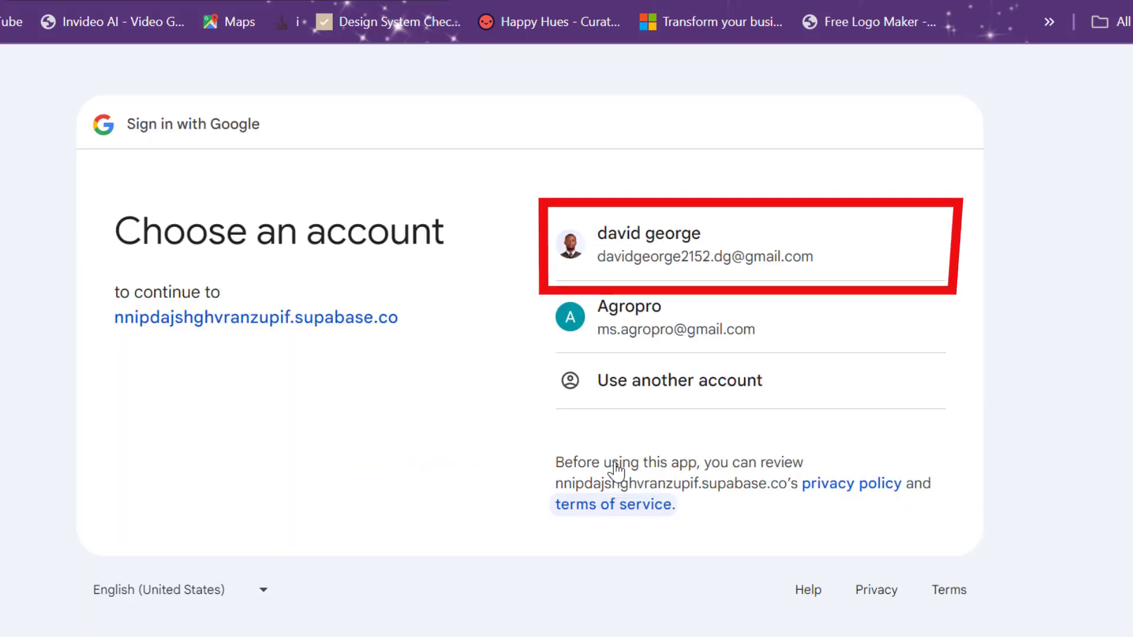
pyautogui.click(746, 231)
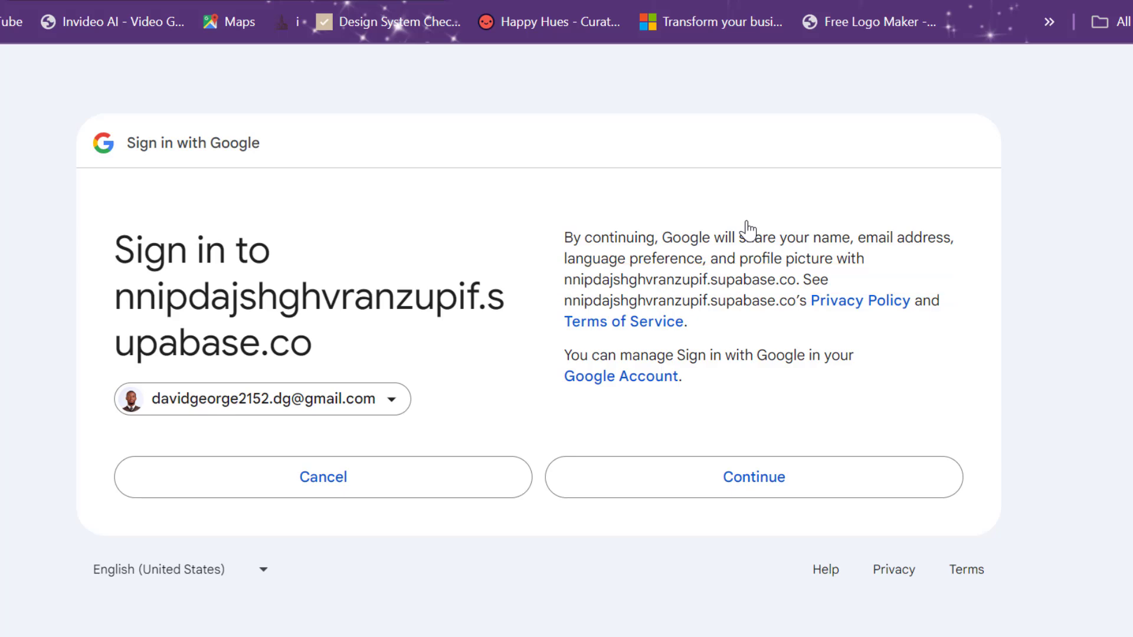
pyautogui.click(708, 477)
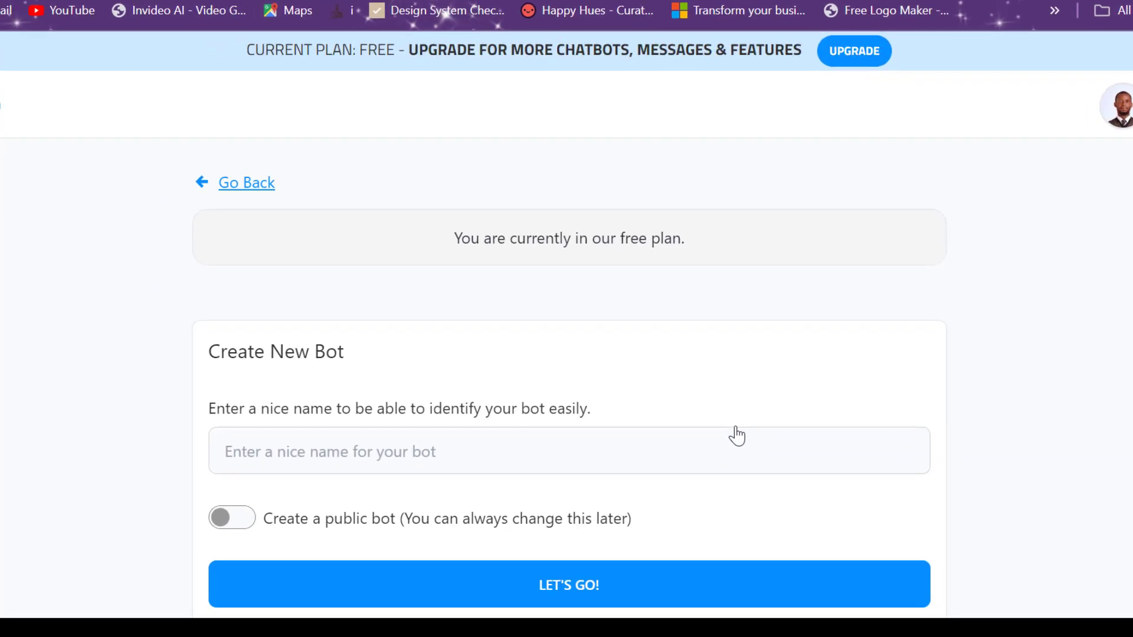
# Create a new public bot named "Bosa Store".
pyautogui.click(665, 470)
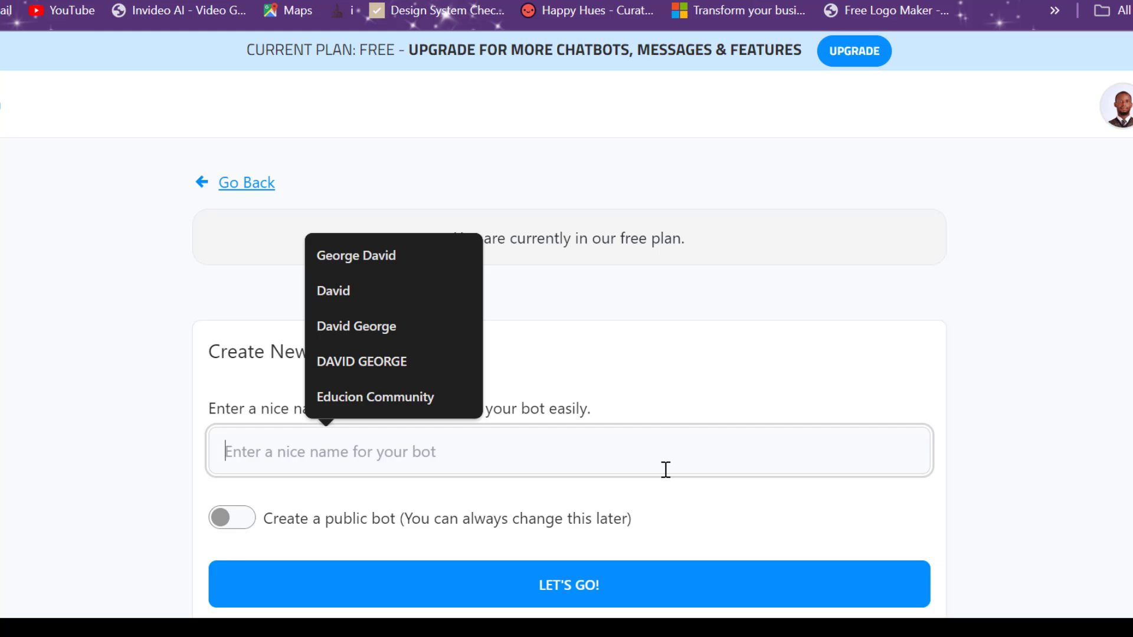
pyautogui.write('Bosa ')
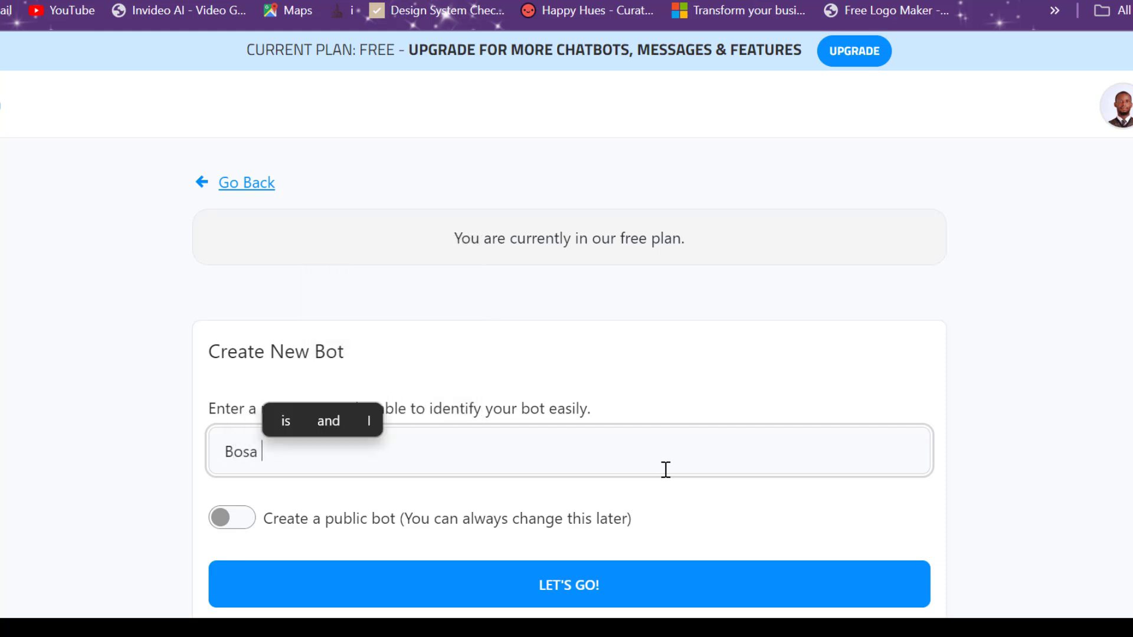
pyautogui.write('Store')
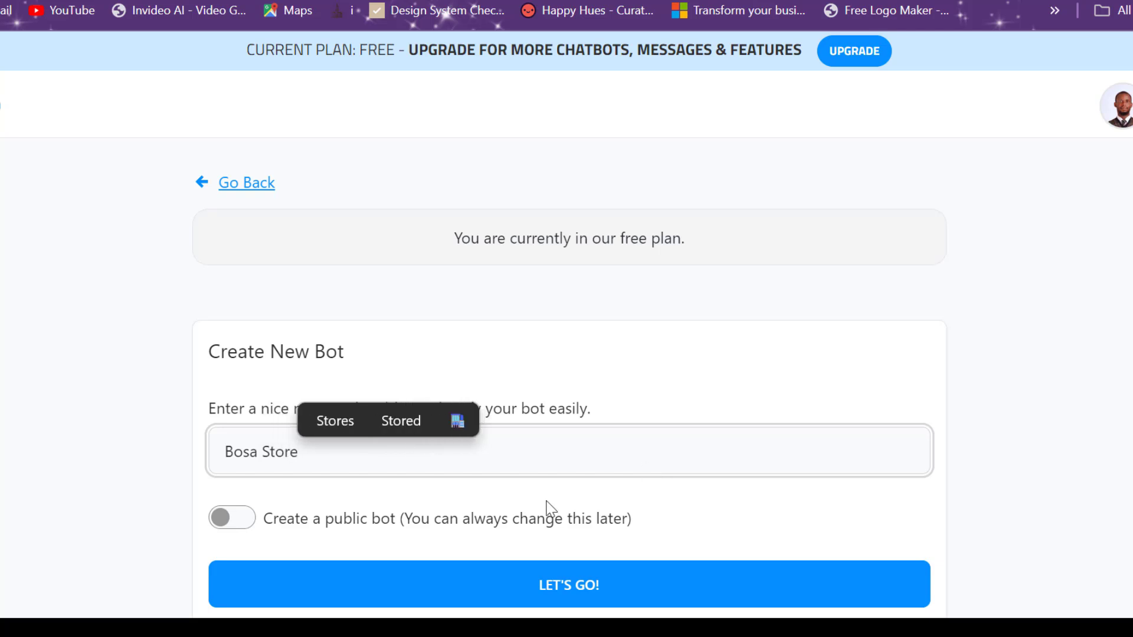
pyautogui.click(236, 520)
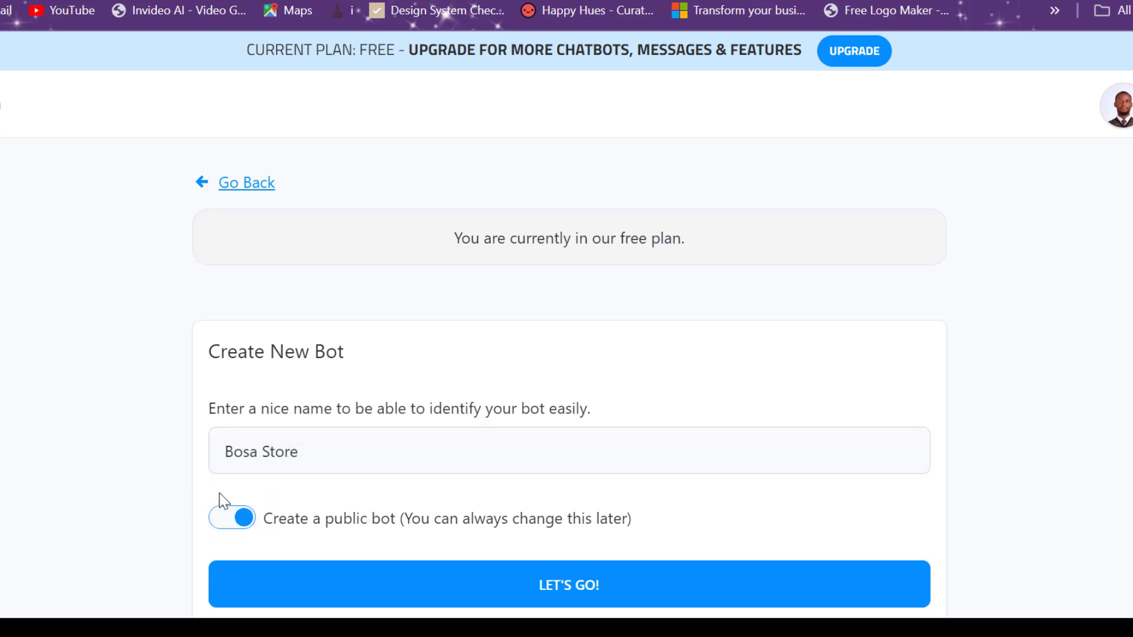
pyautogui.scroll(-1, 159, 505)
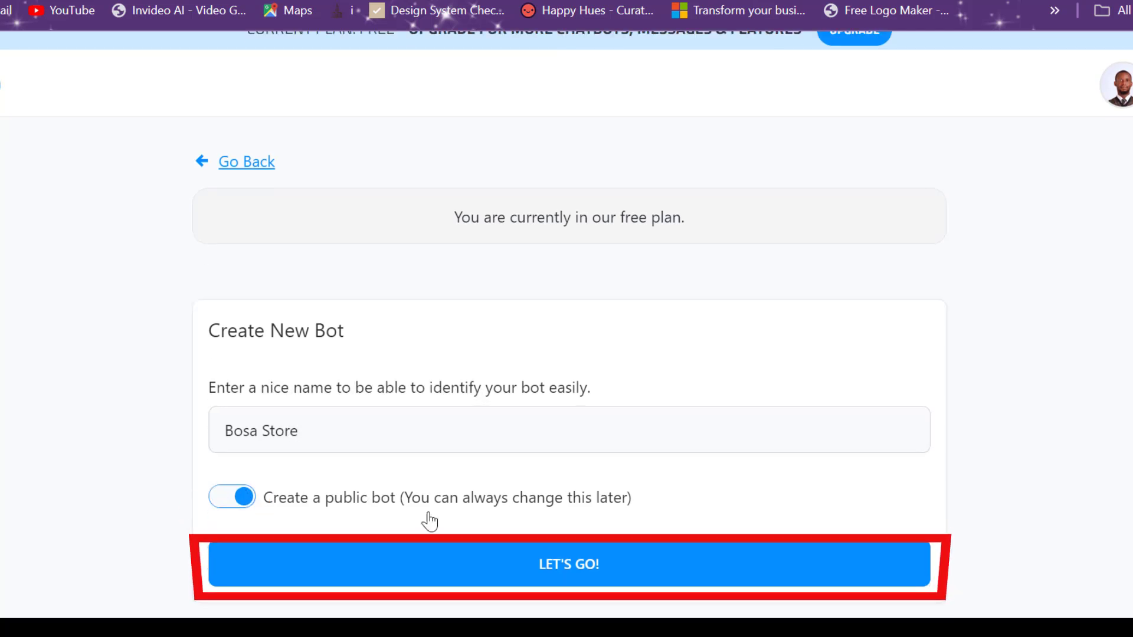
pyautogui.click(450, 555)
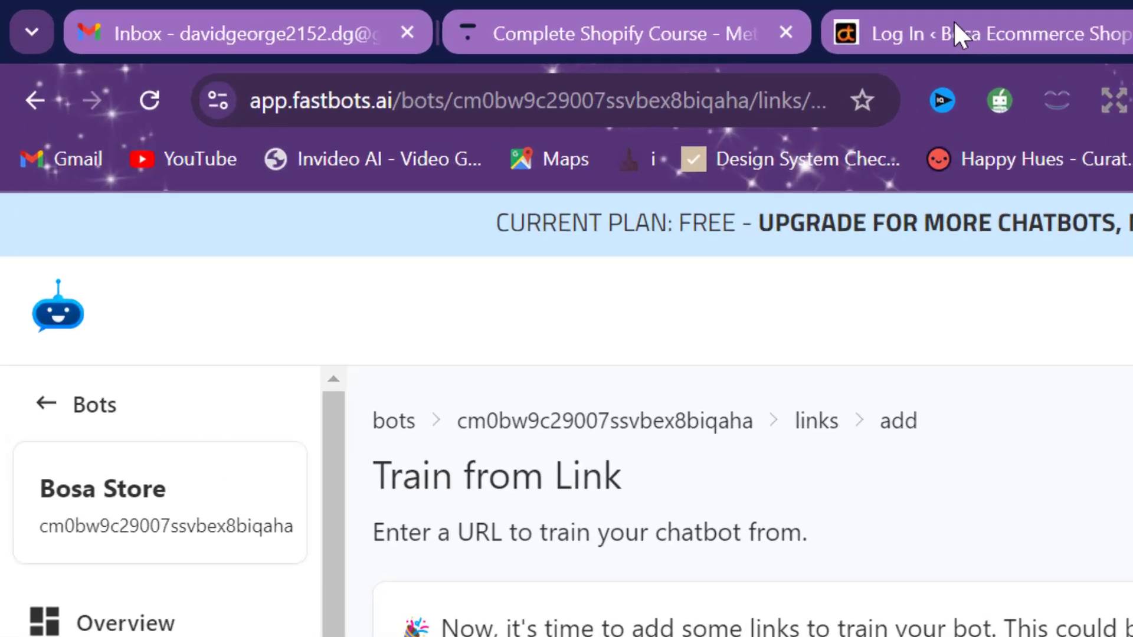
pyautogui.click(527, 20)
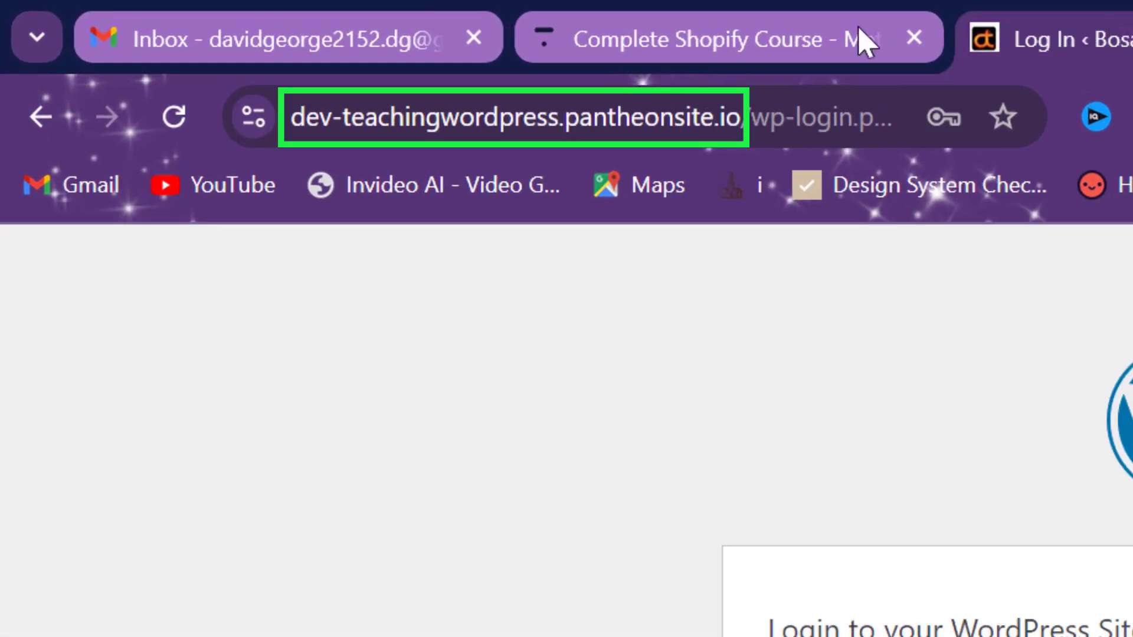
pyautogui.moveTo(753, 117); pyautogui.dragTo(248, 77)
pyautogui.hotkey('ctrl', 'c')
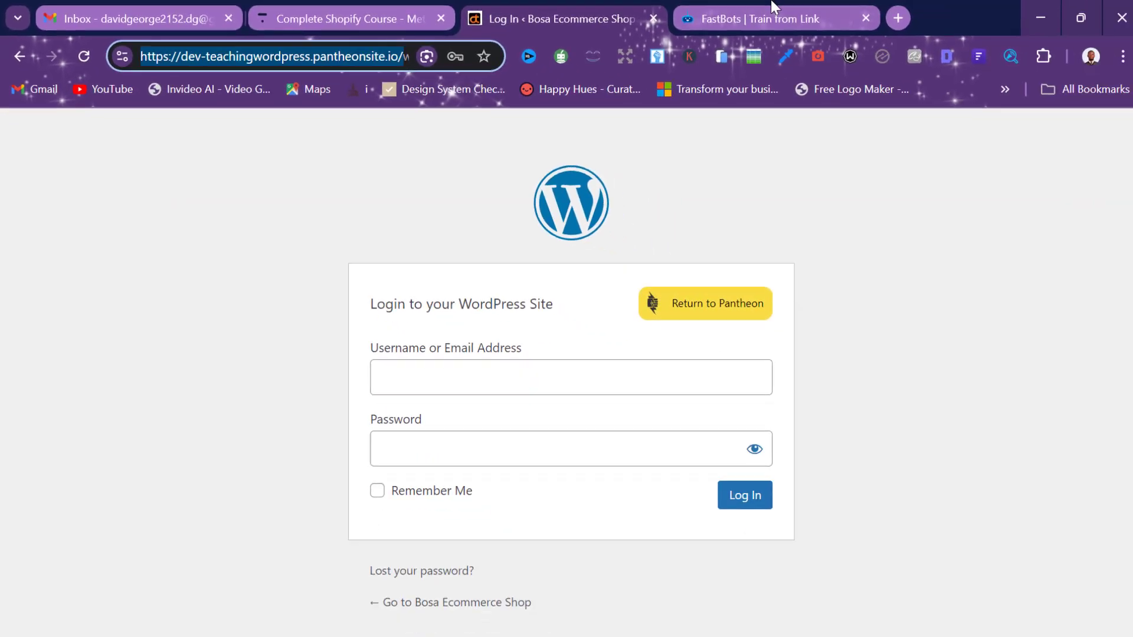
pyautogui.click(773, 7)
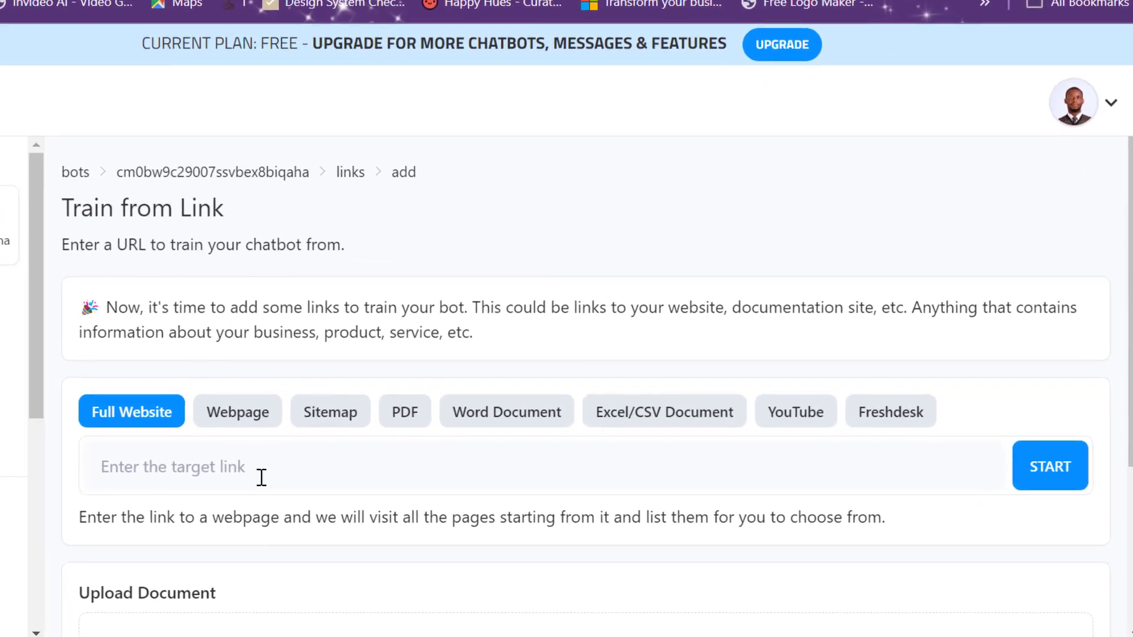
pyautogui.hotkey('ctrl', 'v')
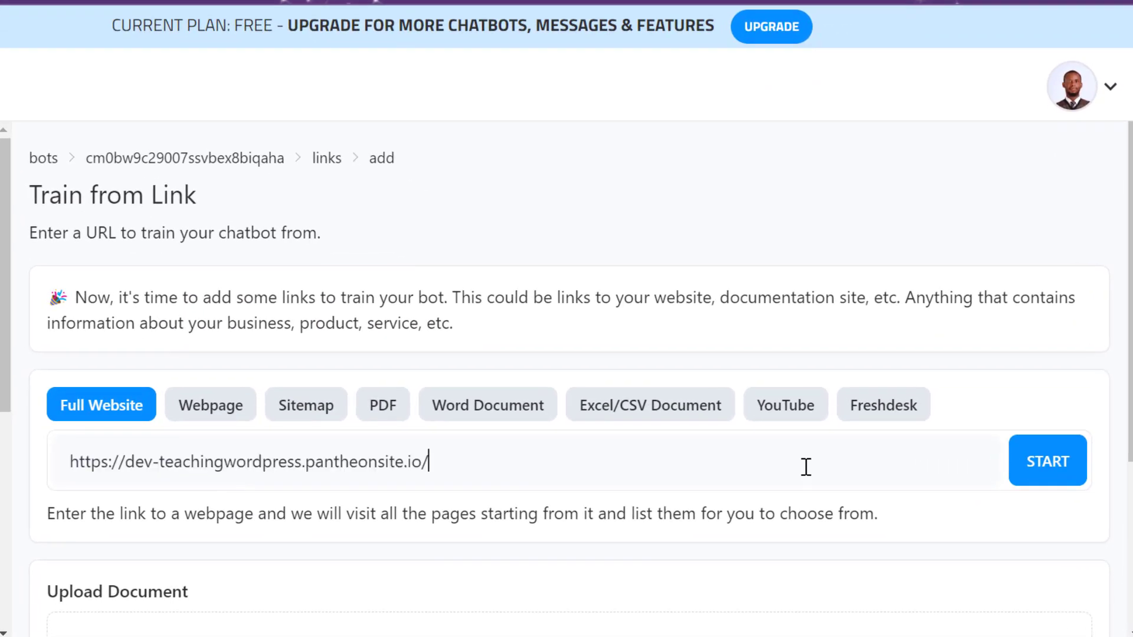
pyautogui.click(1037, 472)
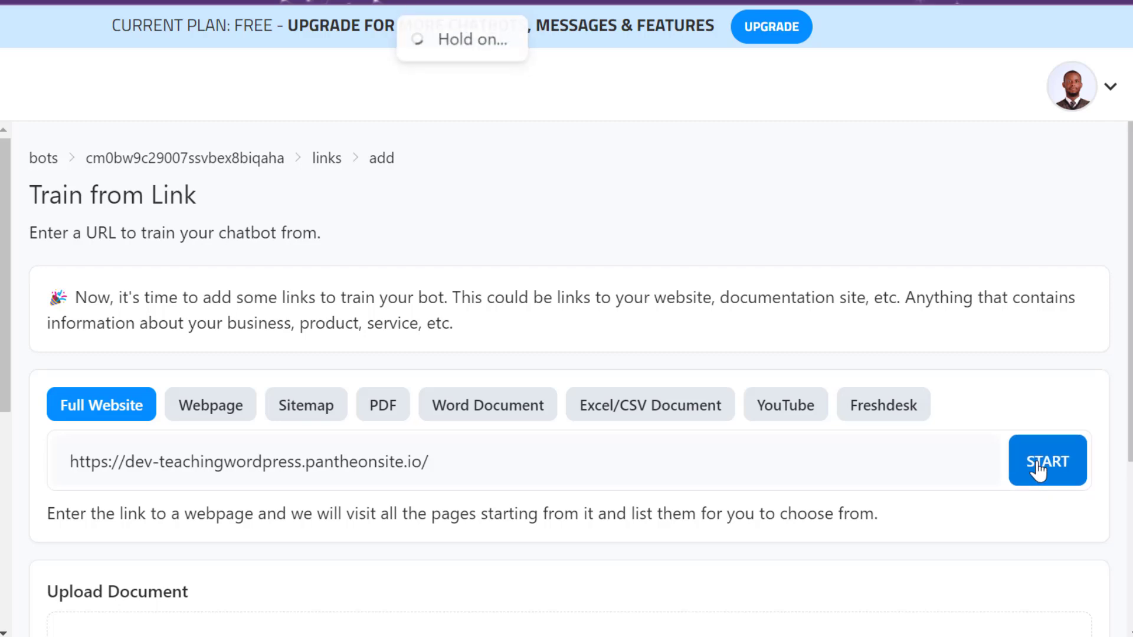
# Review the website links found for training and save them all to the bot.
pyautogui.scroll(-4, 1038, 472)
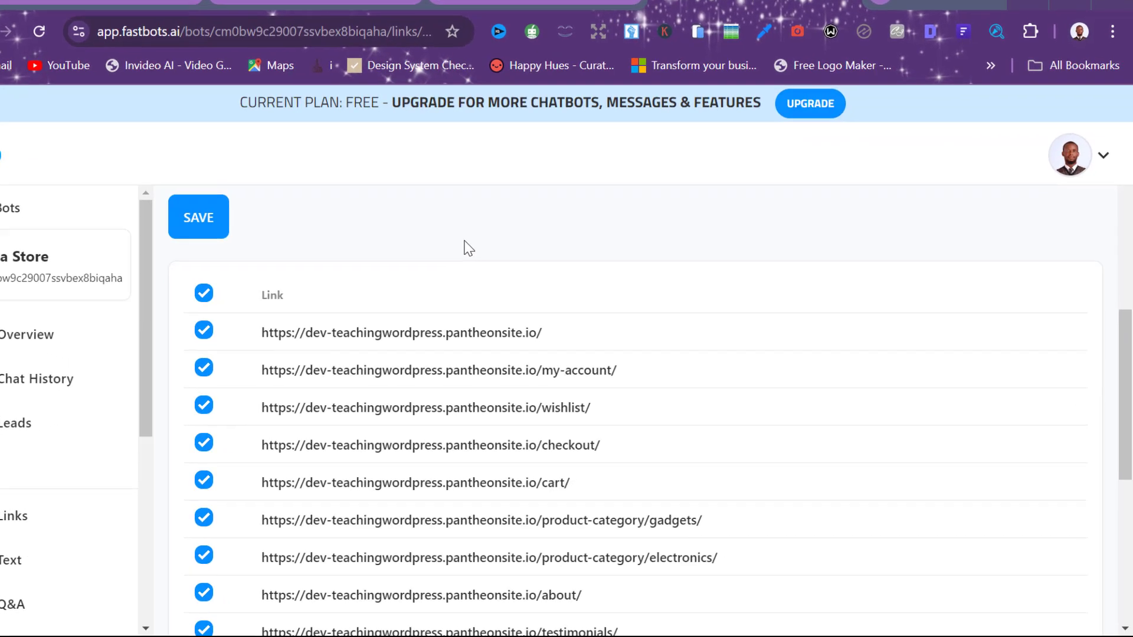
pyautogui.scroll(-1, 489, 258)
pyautogui.scroll(1, 488, 259)
pyautogui.scroll(-1, 488, 258)
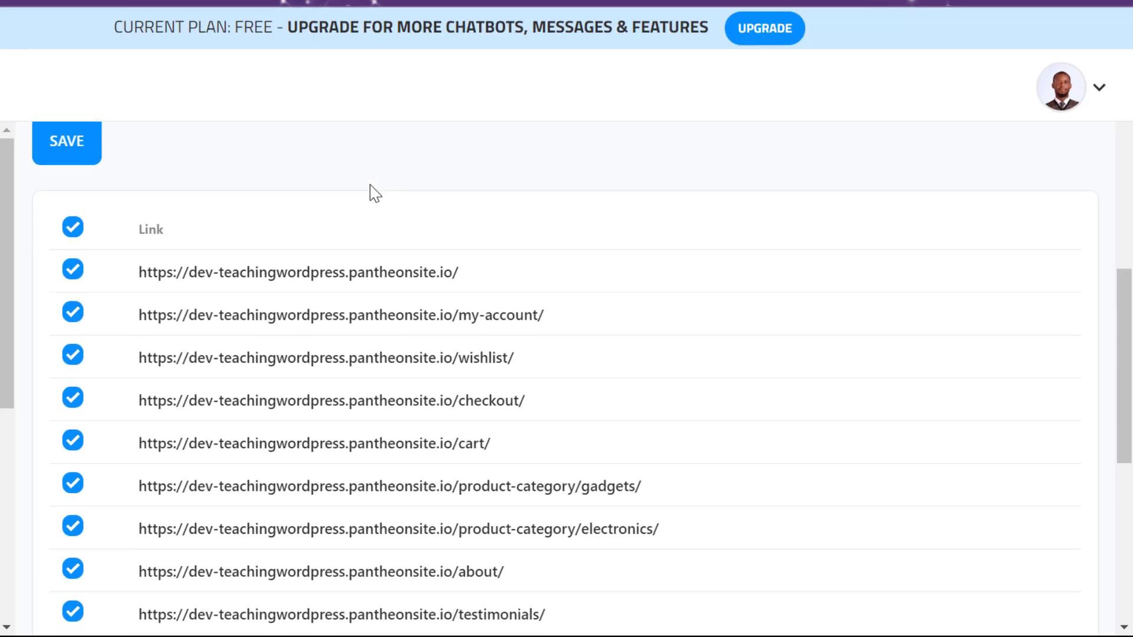
pyautogui.scroll(-7, 388, 309)
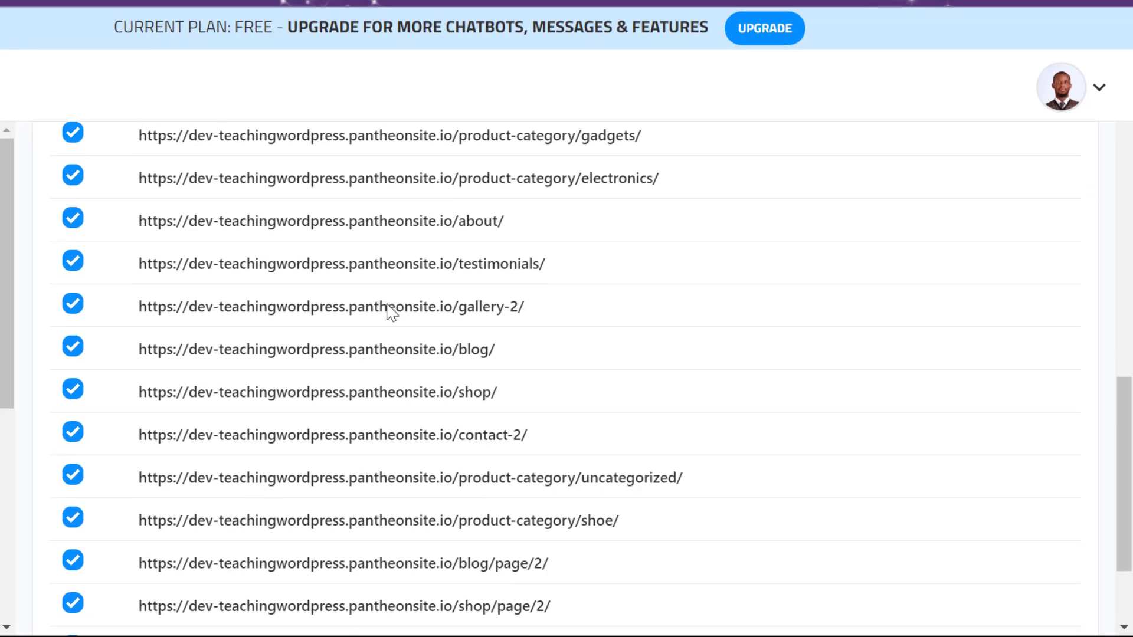
pyautogui.scroll(-1, 388, 310)
pyautogui.scroll(10, 387, 306)
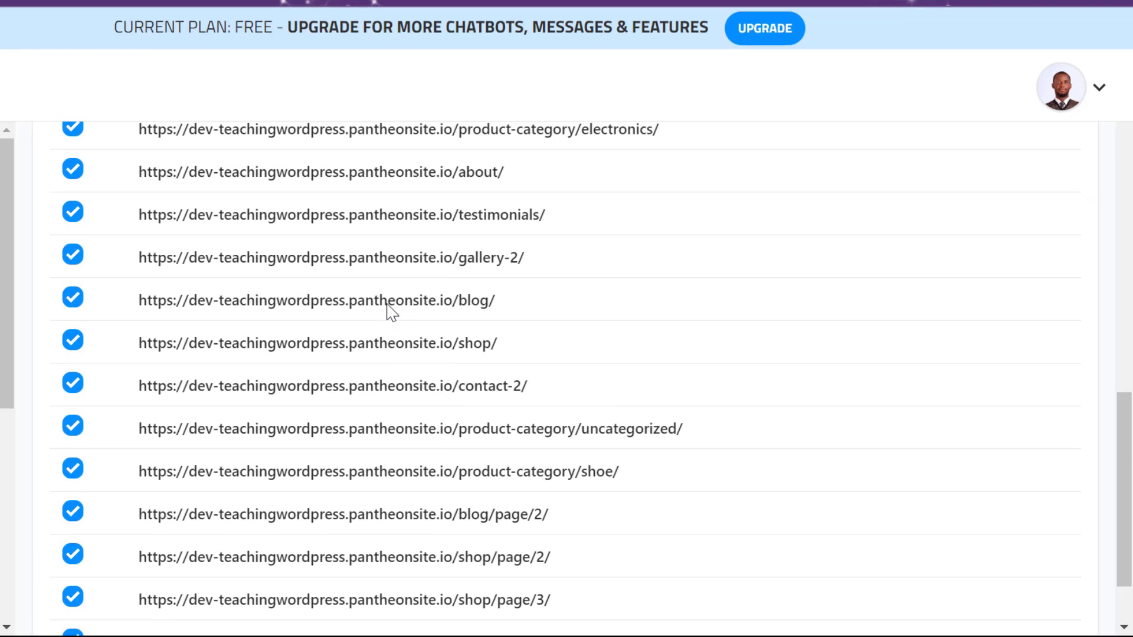
pyautogui.scroll(-1, 389, 311)
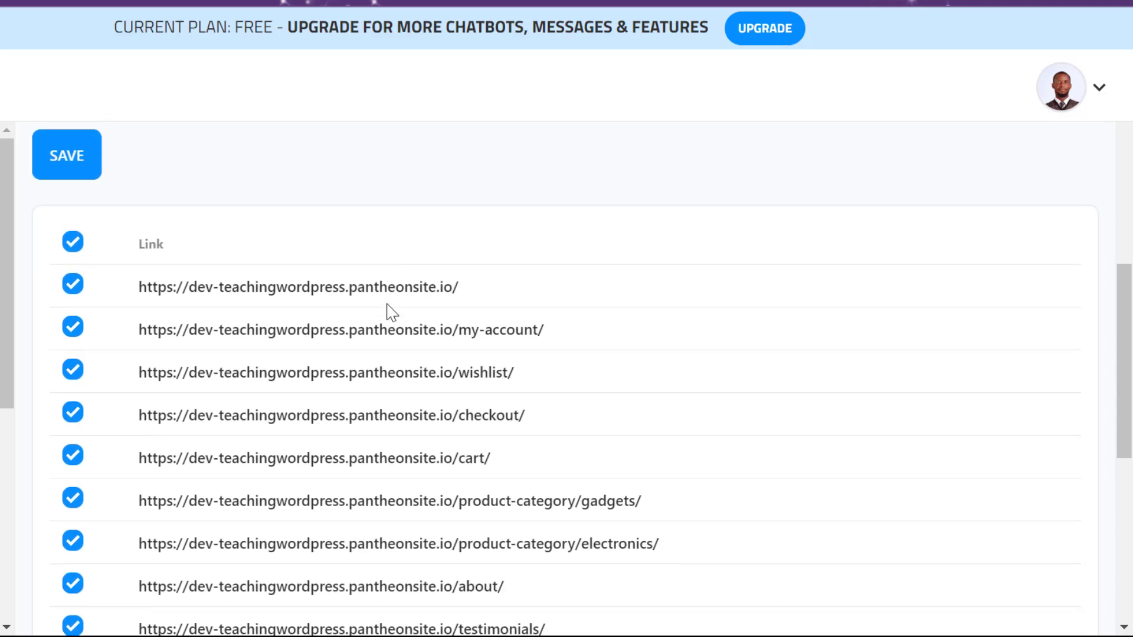
pyautogui.scroll(3, 392, 314)
pyautogui.click(77, 326)
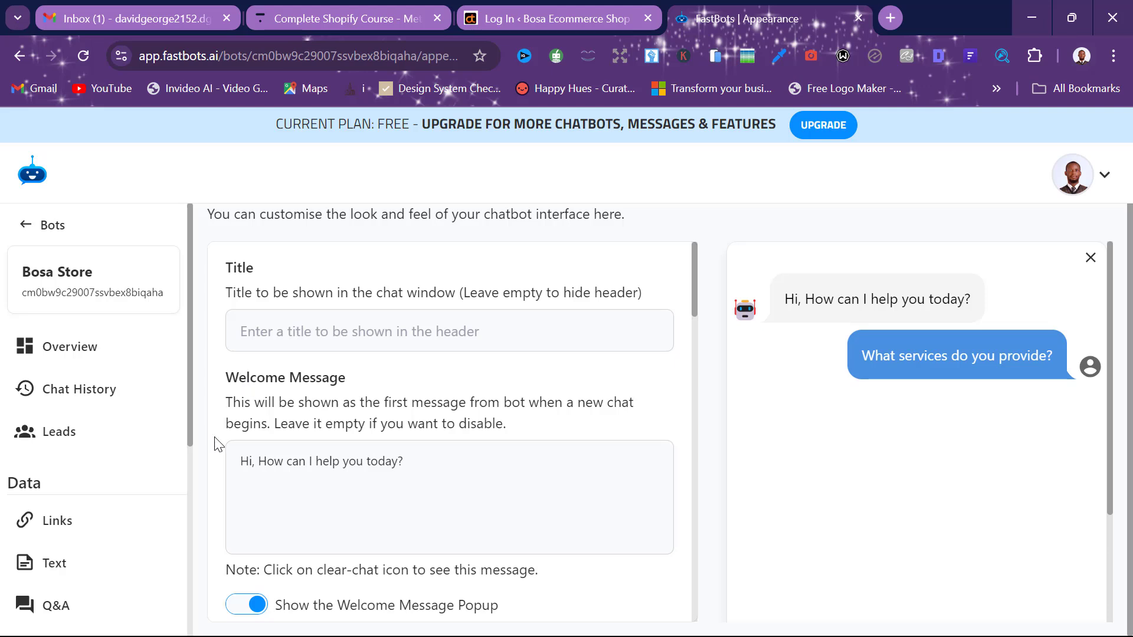
pyautogui.scroll(-1, 301, 357)
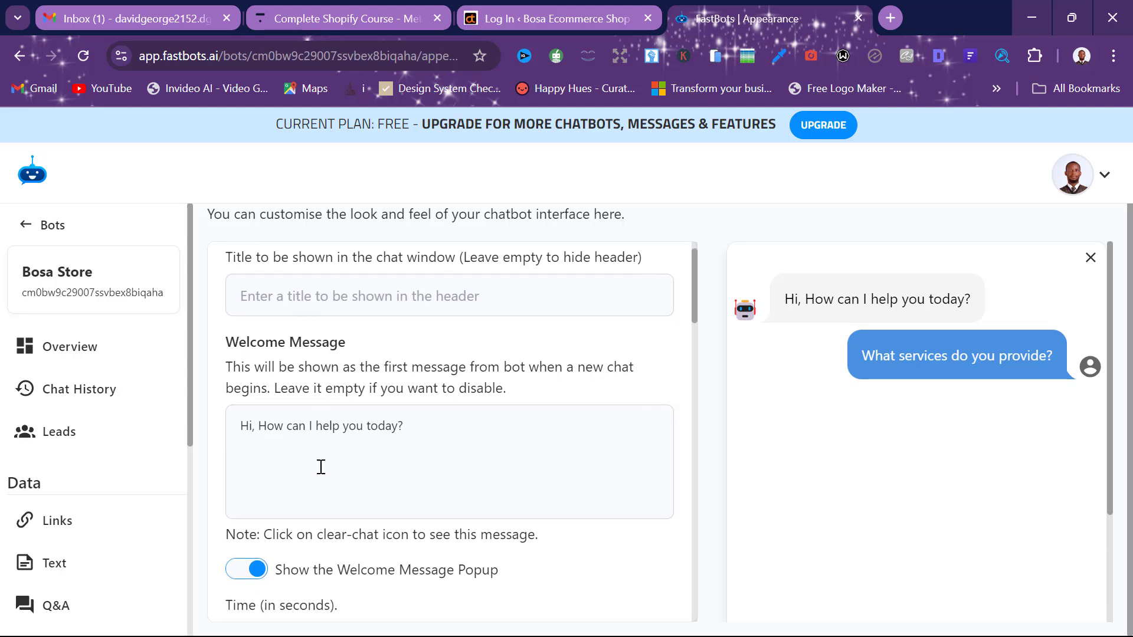
pyautogui.scroll(-4, 321, 467)
pyautogui.scroll(3, 321, 466)
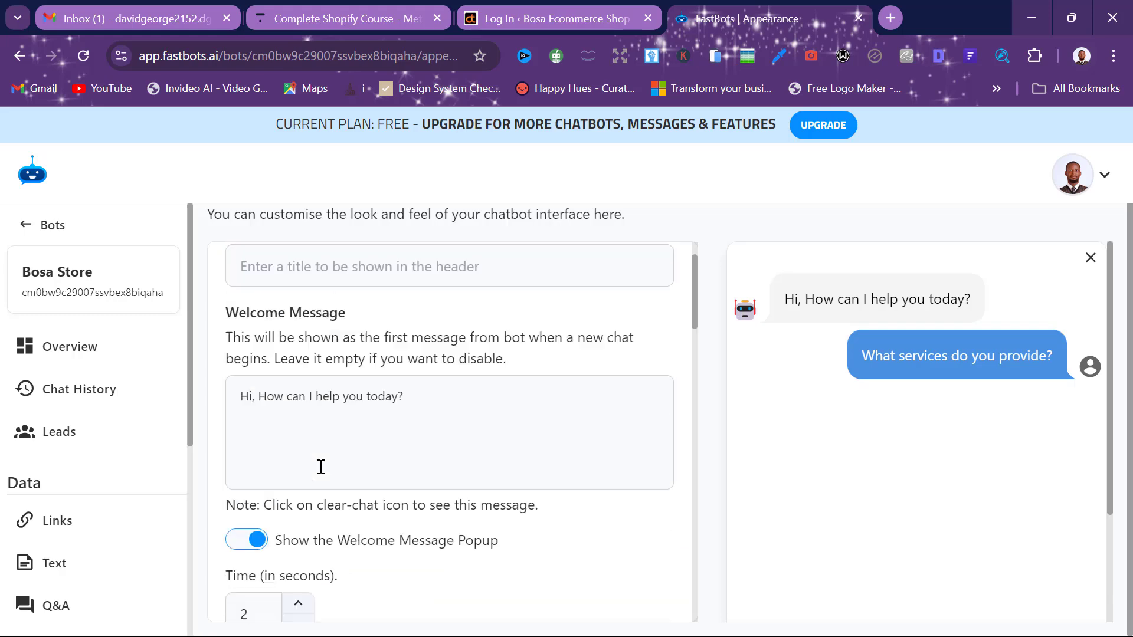
pyautogui.scroll(2, 321, 467)
pyautogui.click(341, 342)
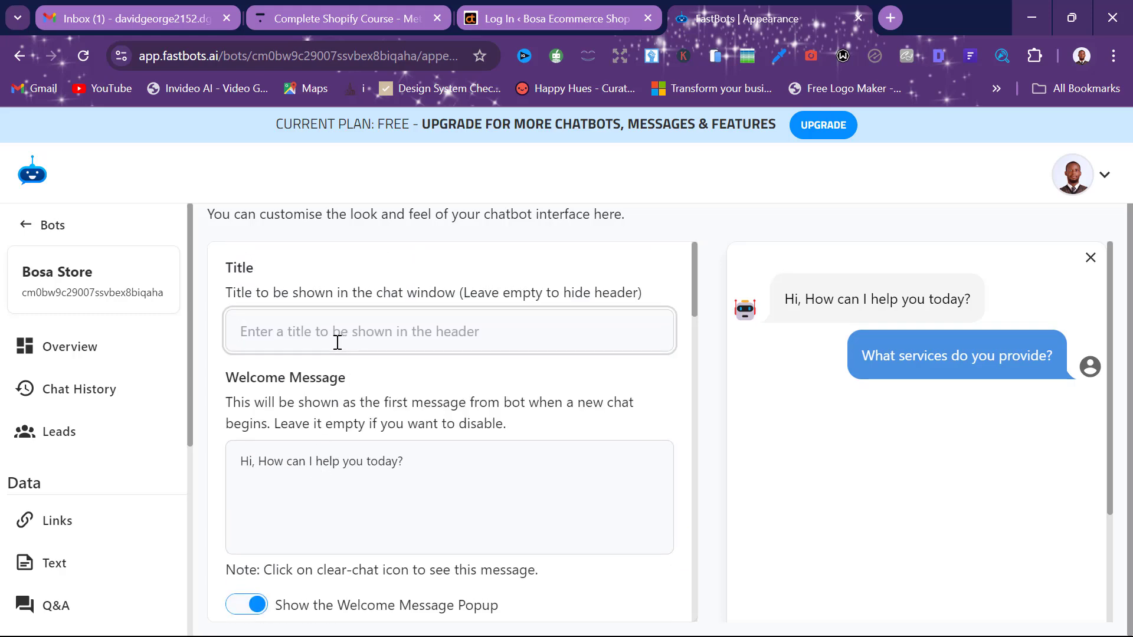
pyautogui.write('Ai A')
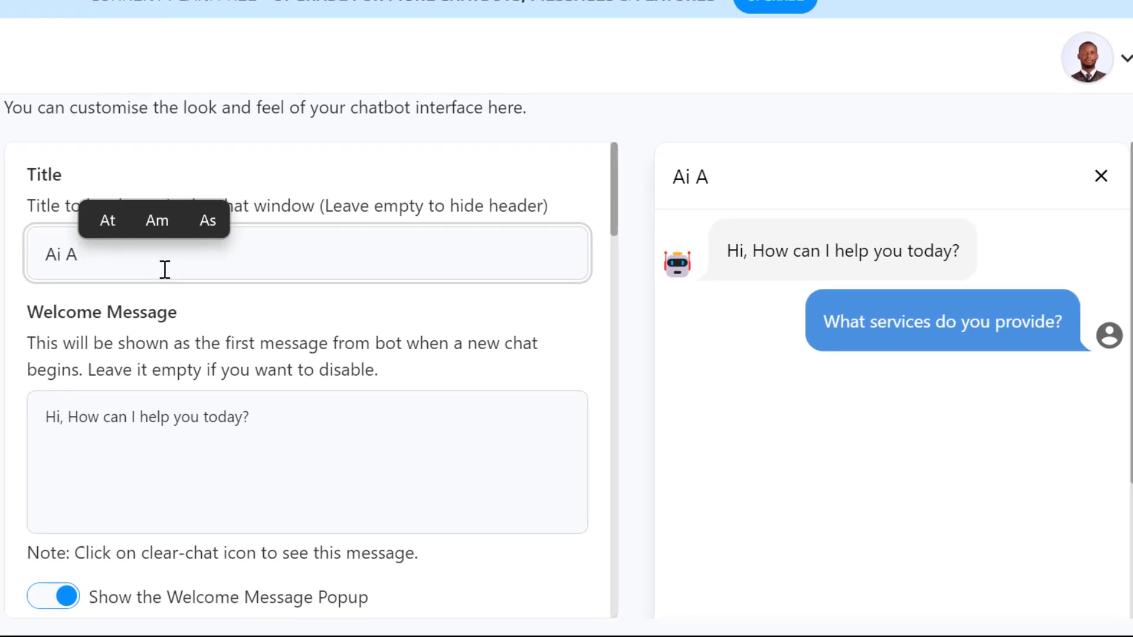
pyautogui.write('gent')
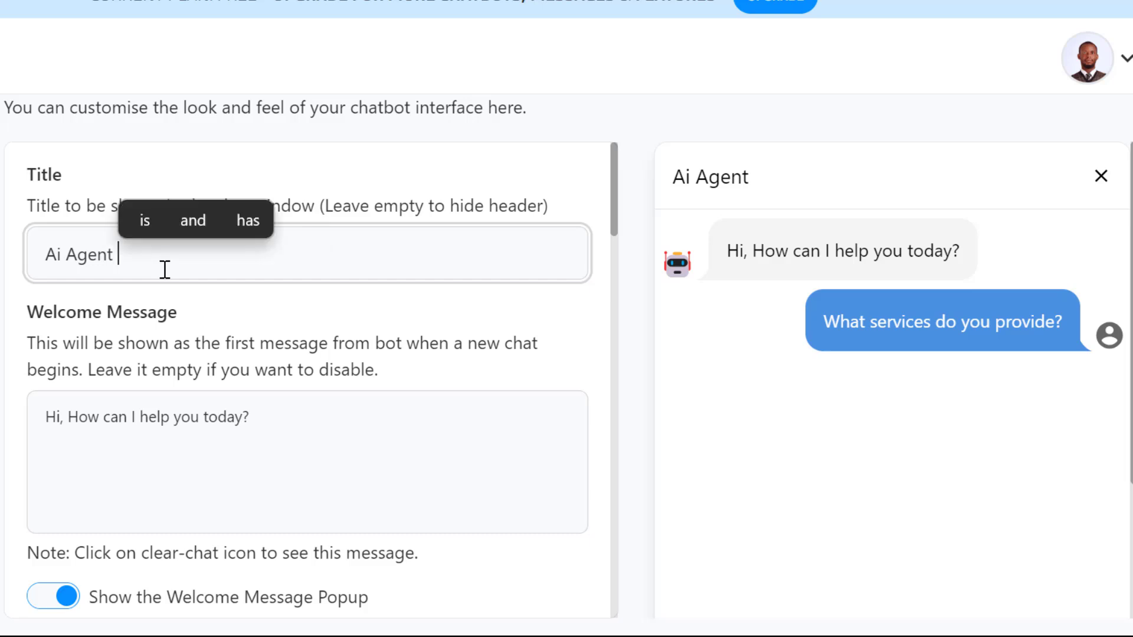
pyautogui.write(' Rose')
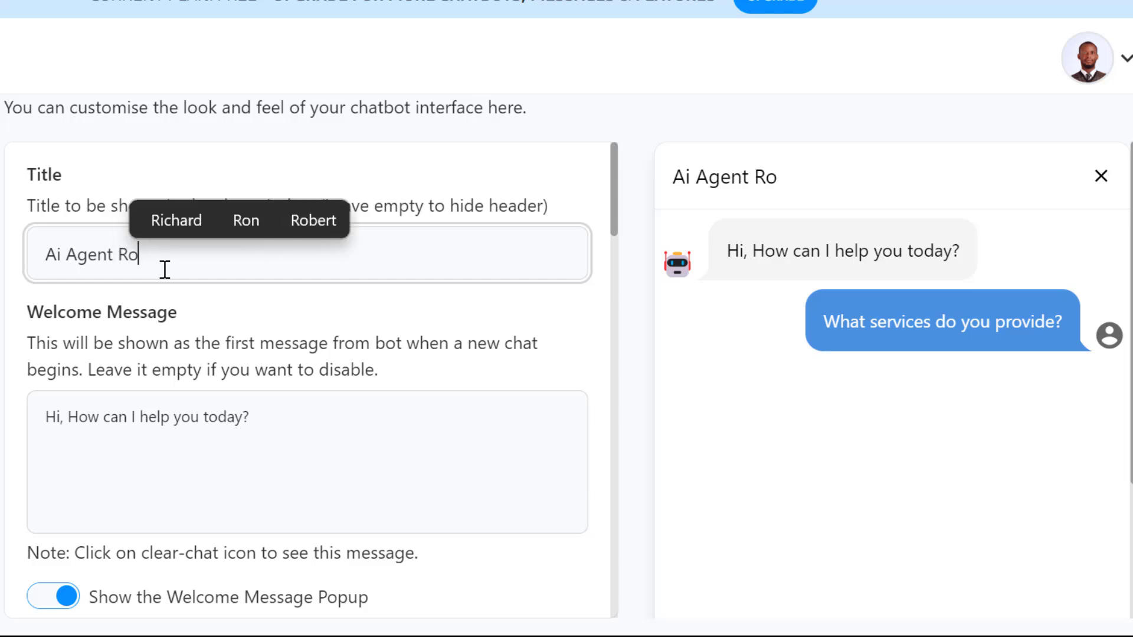
pyautogui.press('BackSpace')
pyautogui.press('BackSpace')
pyautogui.press('BackSpace')
pyautogui.press('BackSpace')
pyautogui.press('BackSpace')
pyautogui.press('BackSpace')
pyautogui.press('BackSpace')
pyautogui.press('BackSpace')
pyautogui.press('BackSpace')
pyautogui.press('BackSpace')
pyautogui.press('BackSpace')
pyautogui.press('BackSpace')
pyautogui.press('BackSpace')
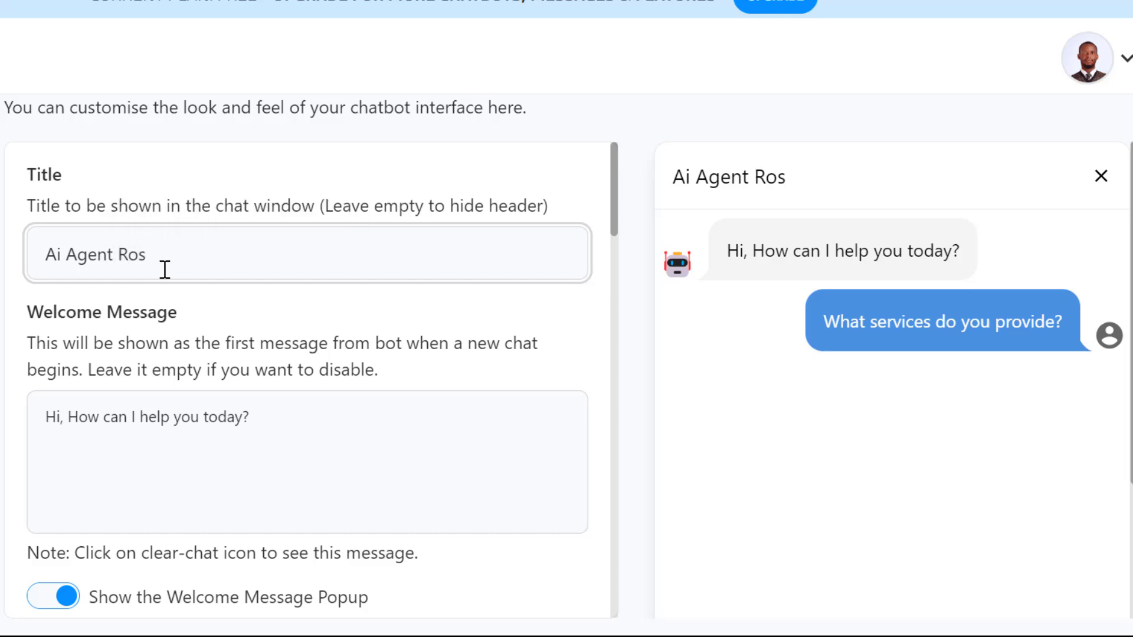
# Set the chat window's header title to "Bosa Store".
pyautogui.write('Bosa ')
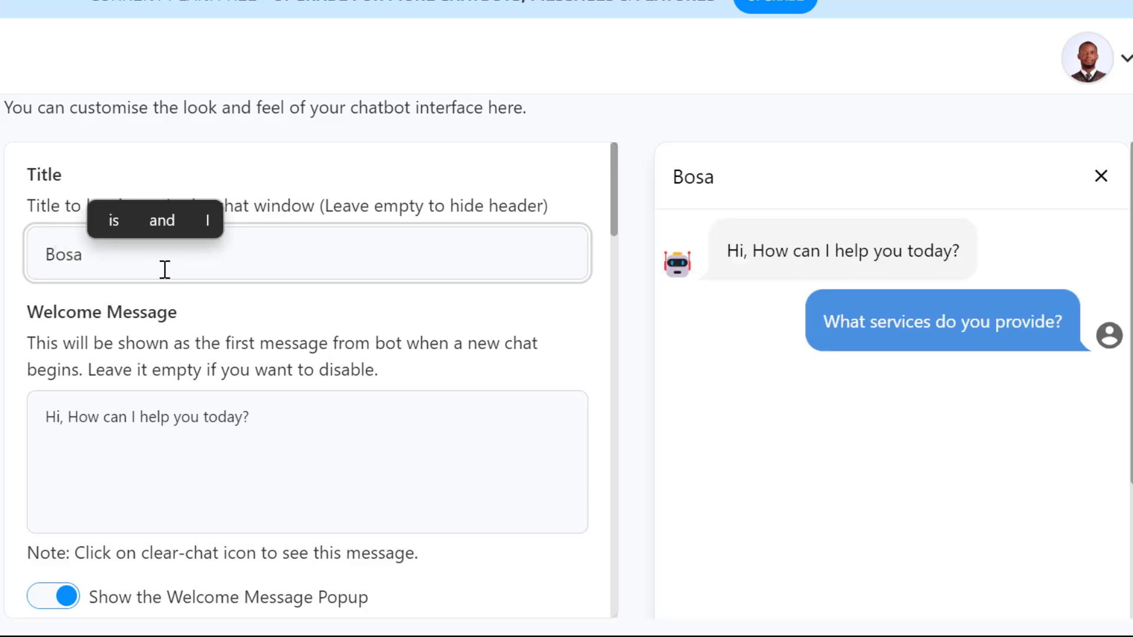
pyautogui.write('Store')
# Change the welcome message to "Welcome to Bosa Store, How can I help you today?" and set its popup time to 5 seconds.
pyautogui.scroll(-3, 157, 441)
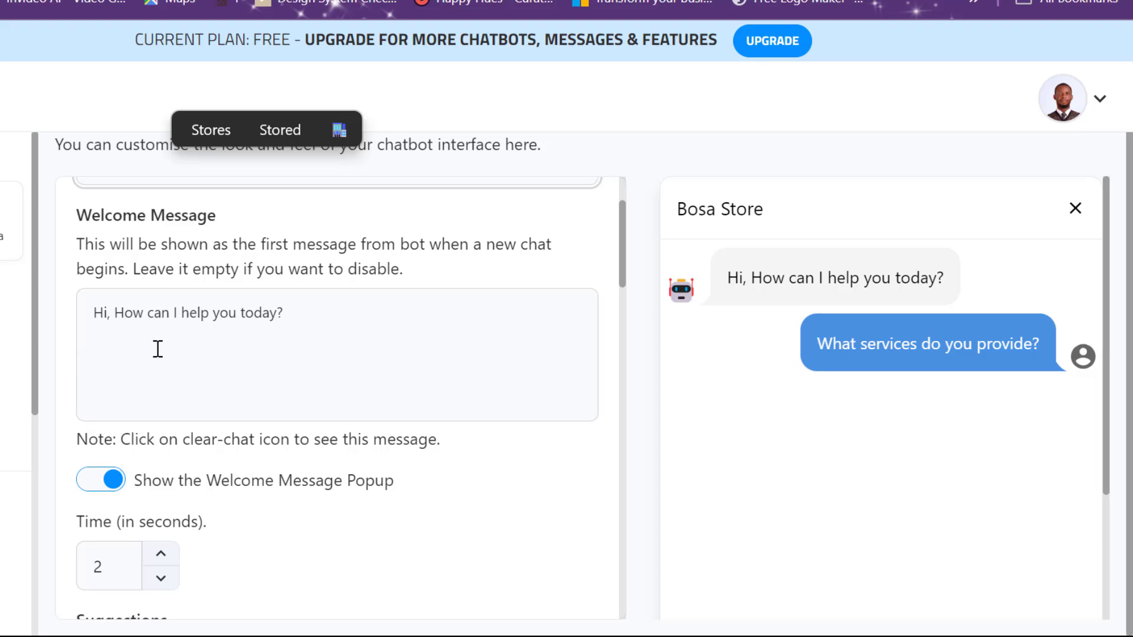
pyautogui.click(306, 329)
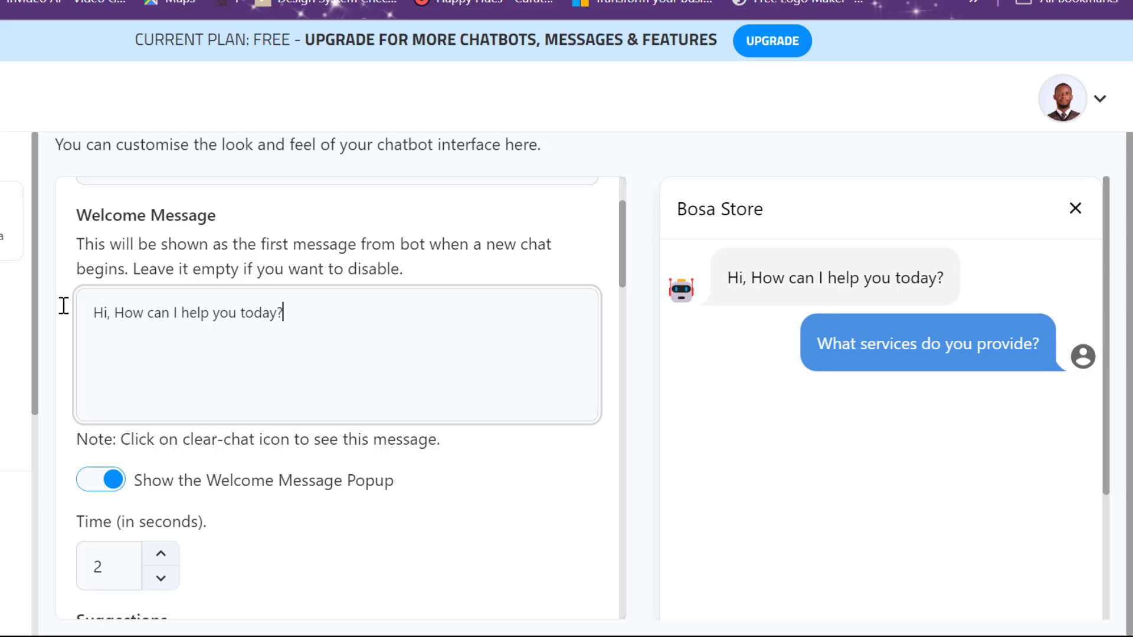
pyautogui.tripleClick(88, 319)
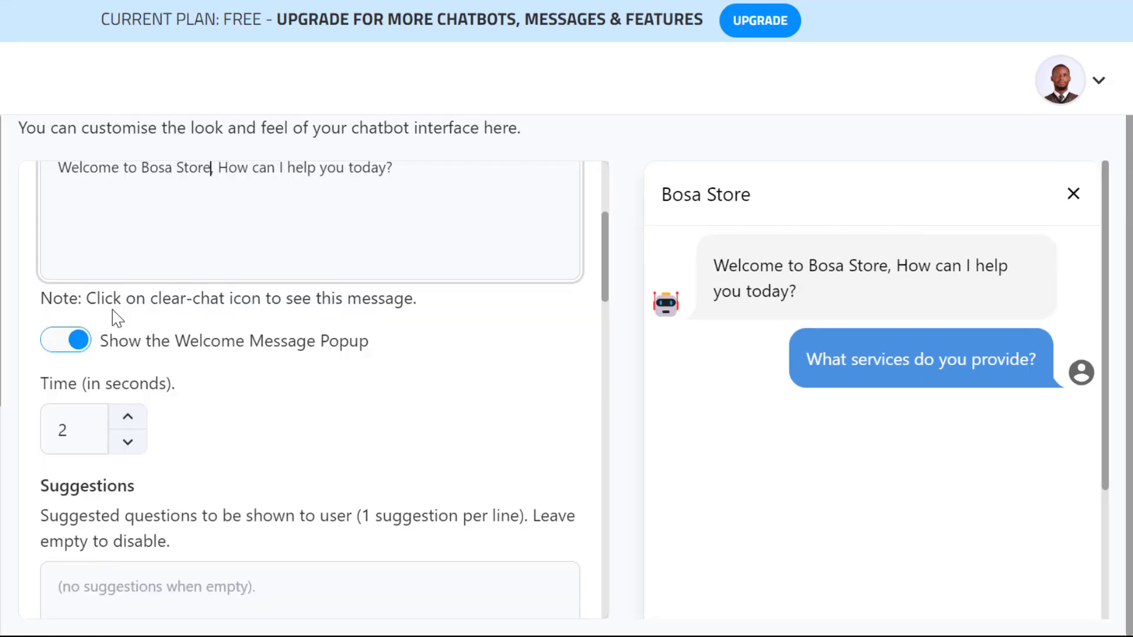
pyautogui.click(127, 418)
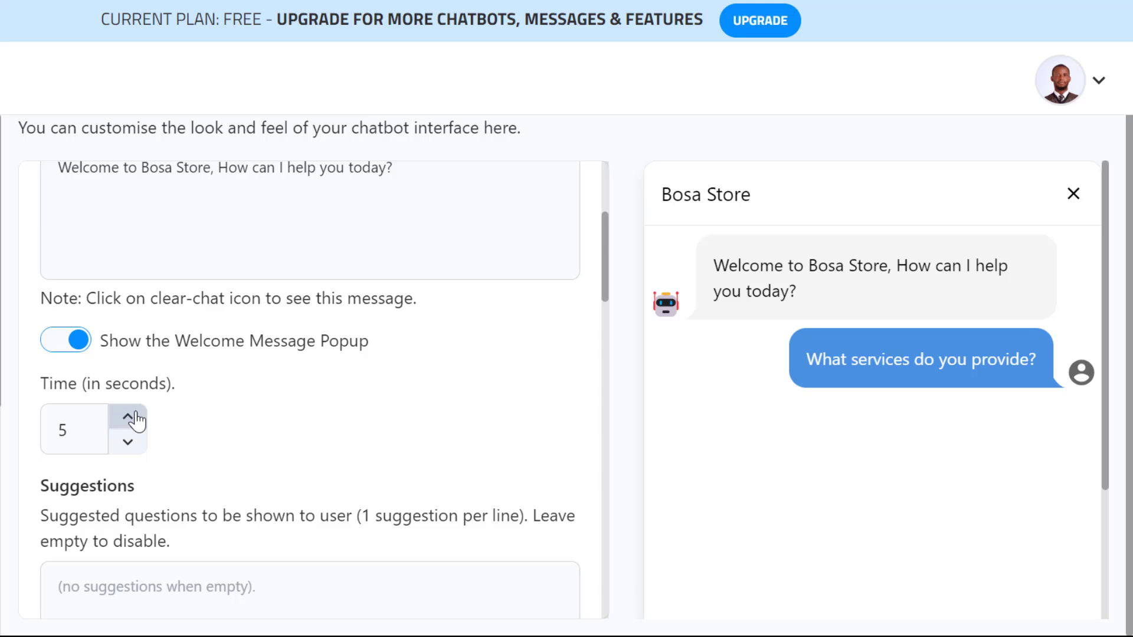
# Turn on the lead collection form for the chatbot, leaving the suggested questions and query placeholder empty.
pyautogui.scroll(-2, 352, 425)
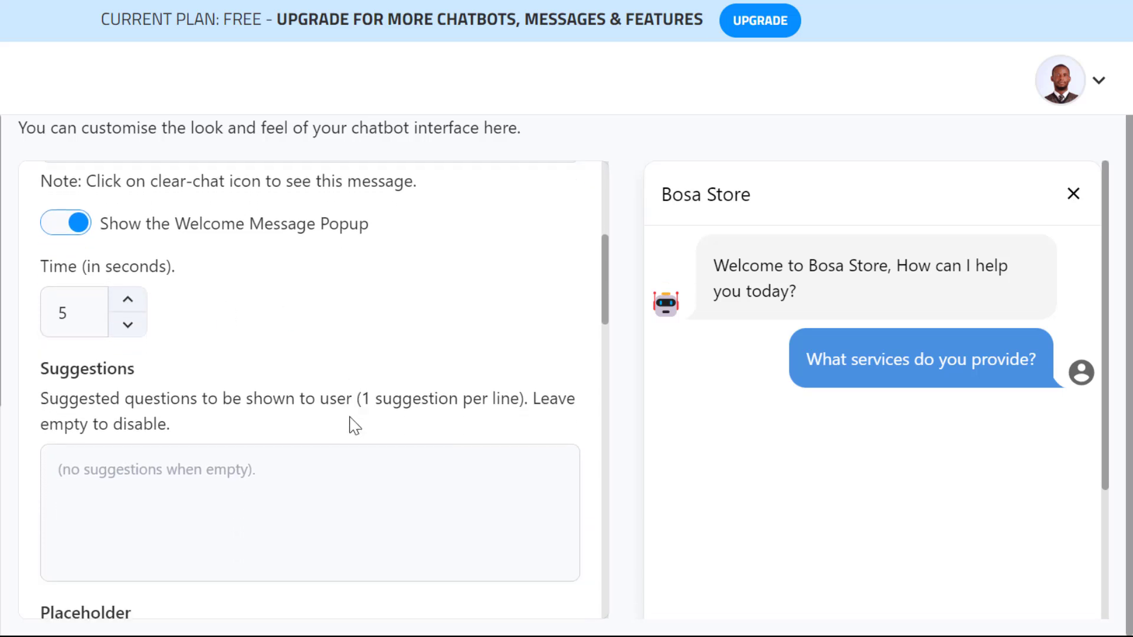
pyautogui.click(284, 454)
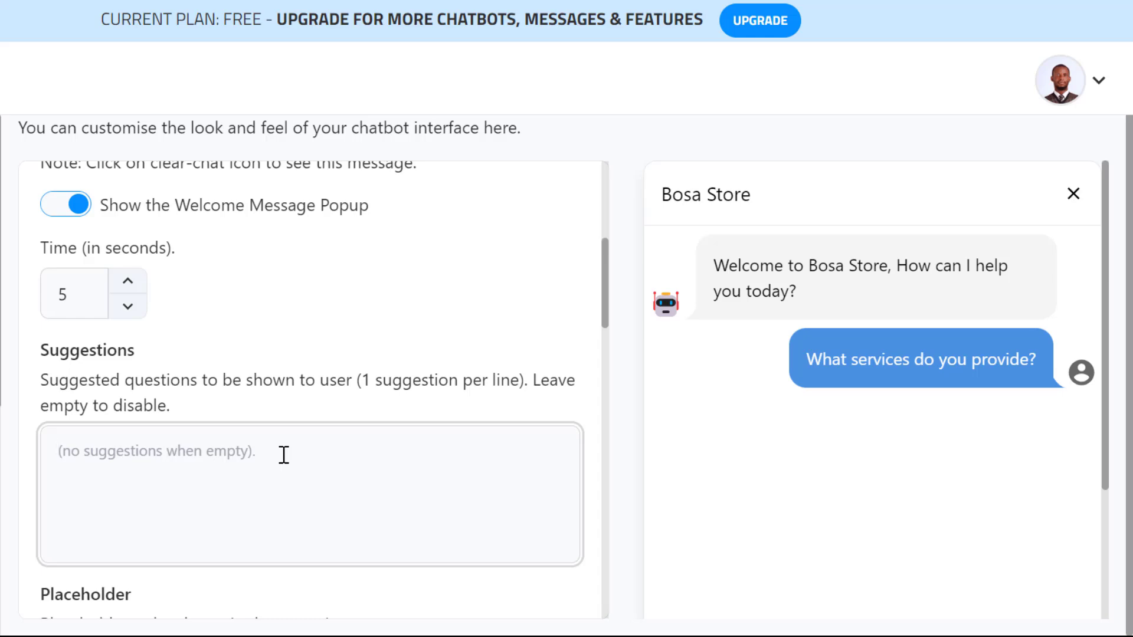
pyautogui.scroll(-3, 284, 455)
pyautogui.click(131, 425)
pyautogui.scroll(-1, 151, 463)
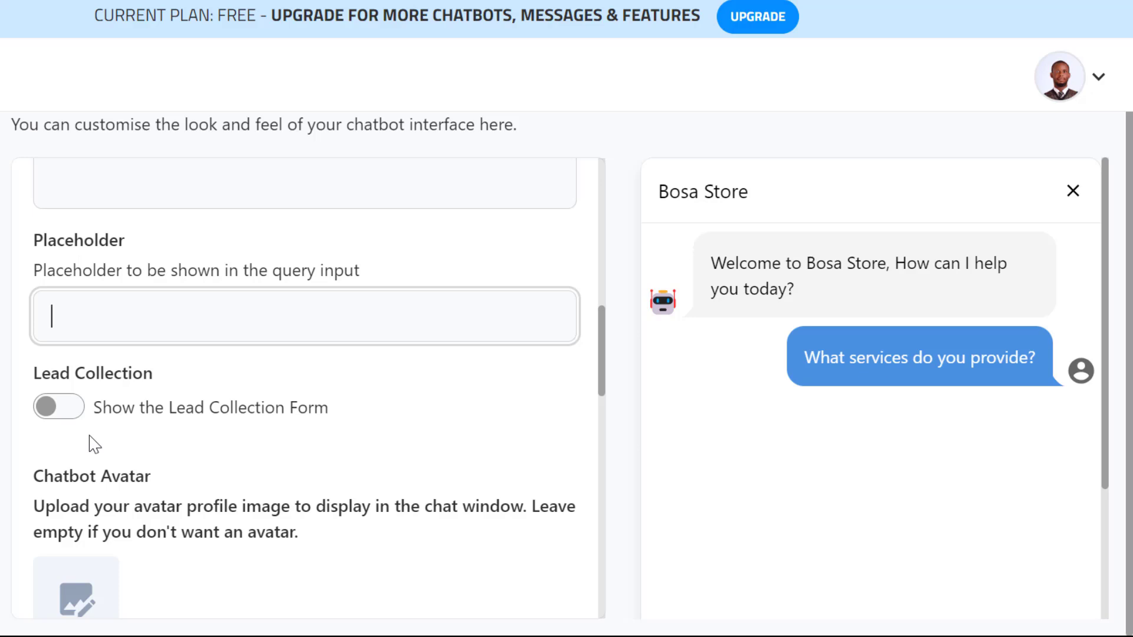
pyautogui.scroll(-1, 95, 445)
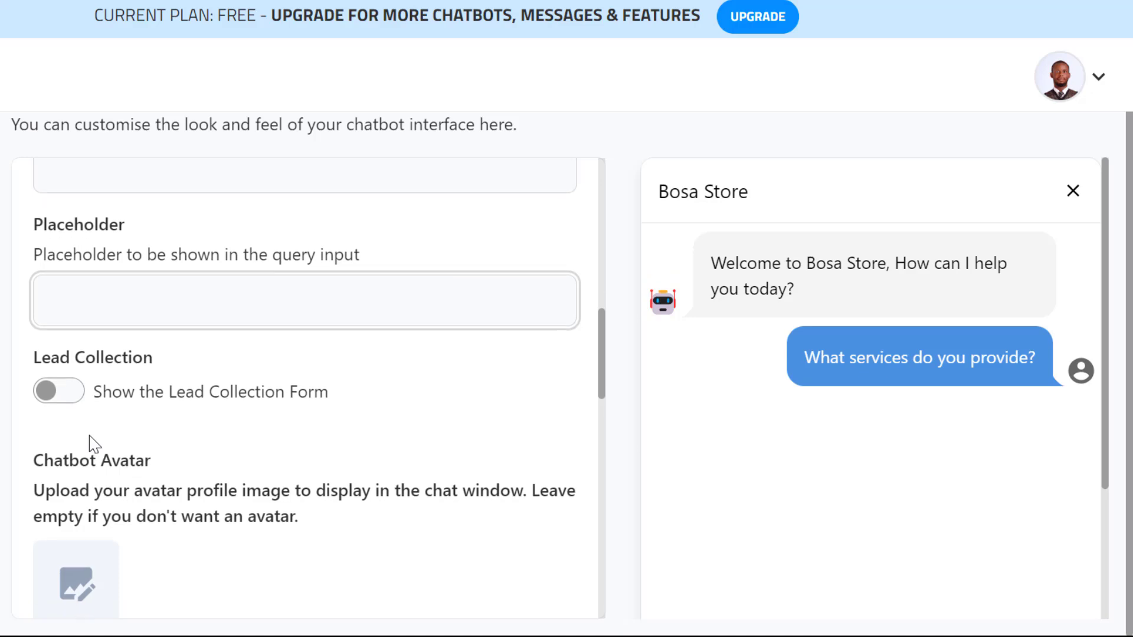
pyautogui.click(59, 391)
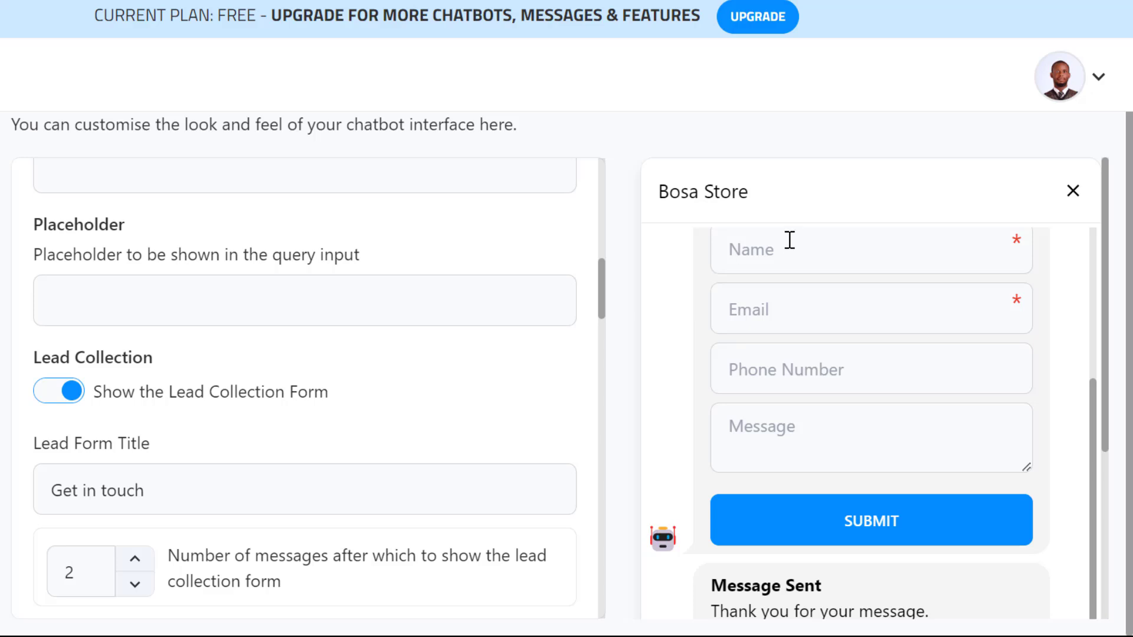
# Review the lead form's title, display timing, input placeholders, required fields, submit button text and thank-you message.
pyautogui.scroll(-3, 365, 467)
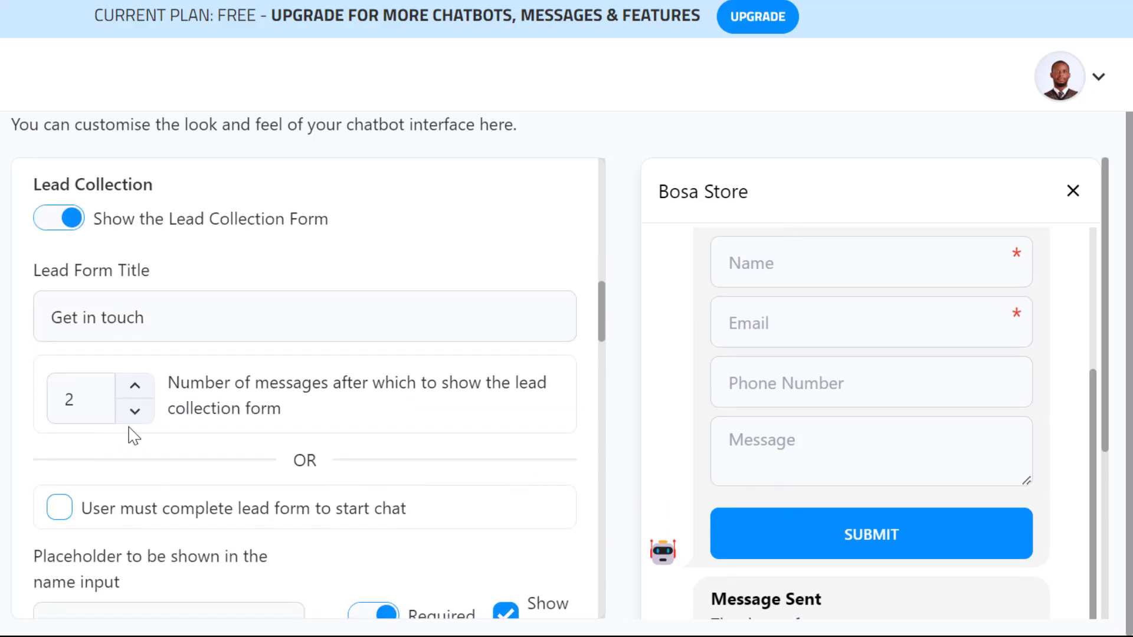
pyautogui.scroll(-4, 118, 502)
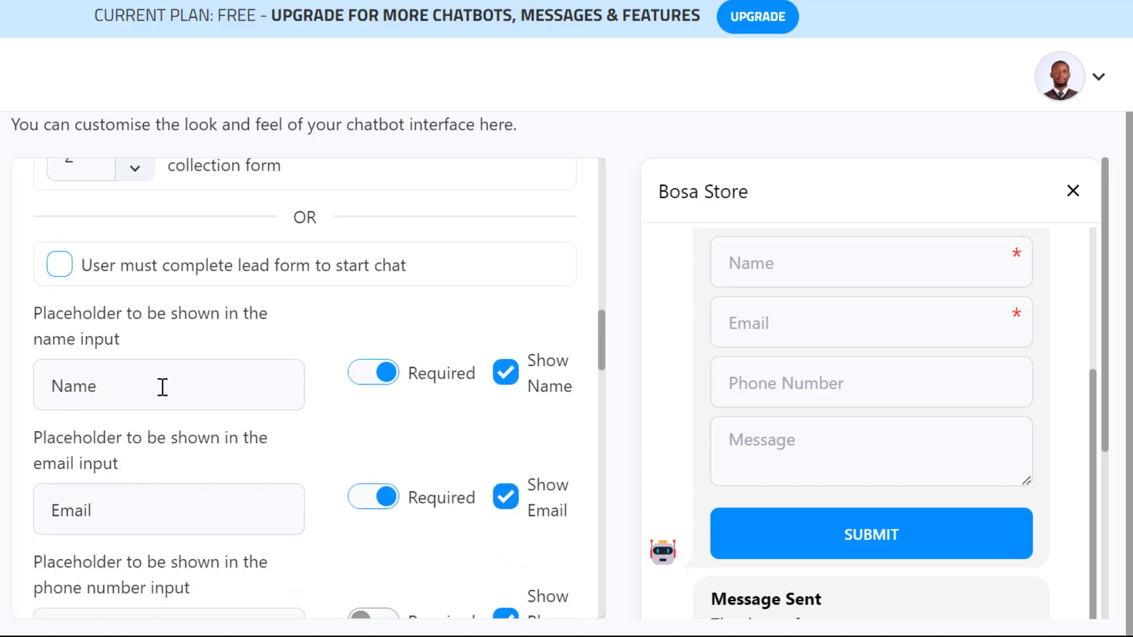
pyautogui.scroll(-5, 228, 430)
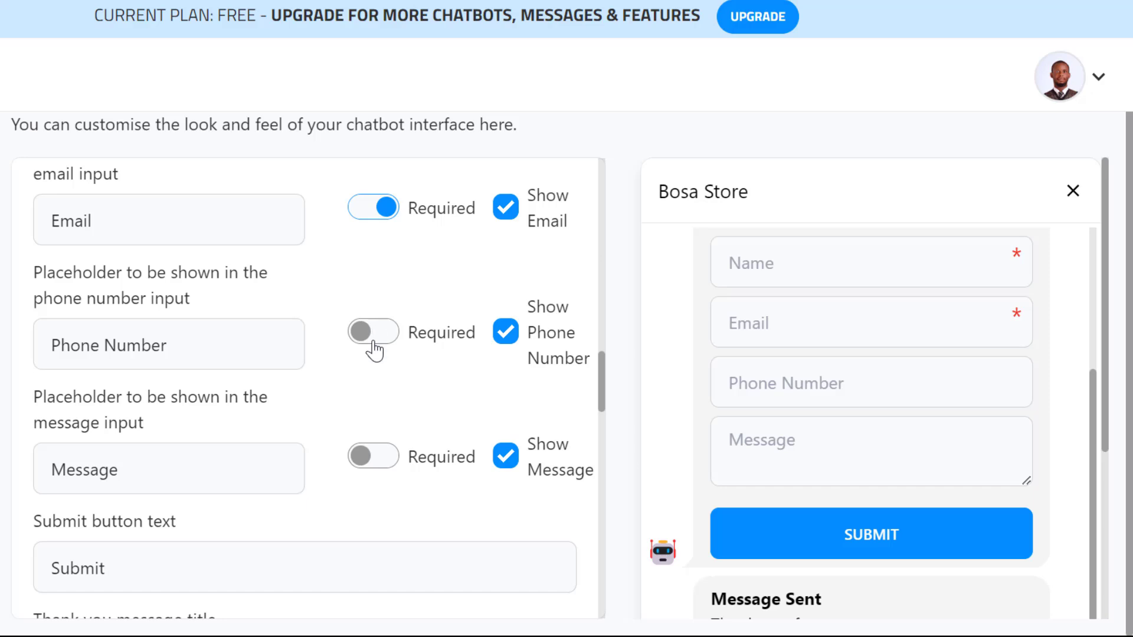
pyautogui.scroll(1, 372, 347)
pyautogui.scroll(-2, 374, 352)
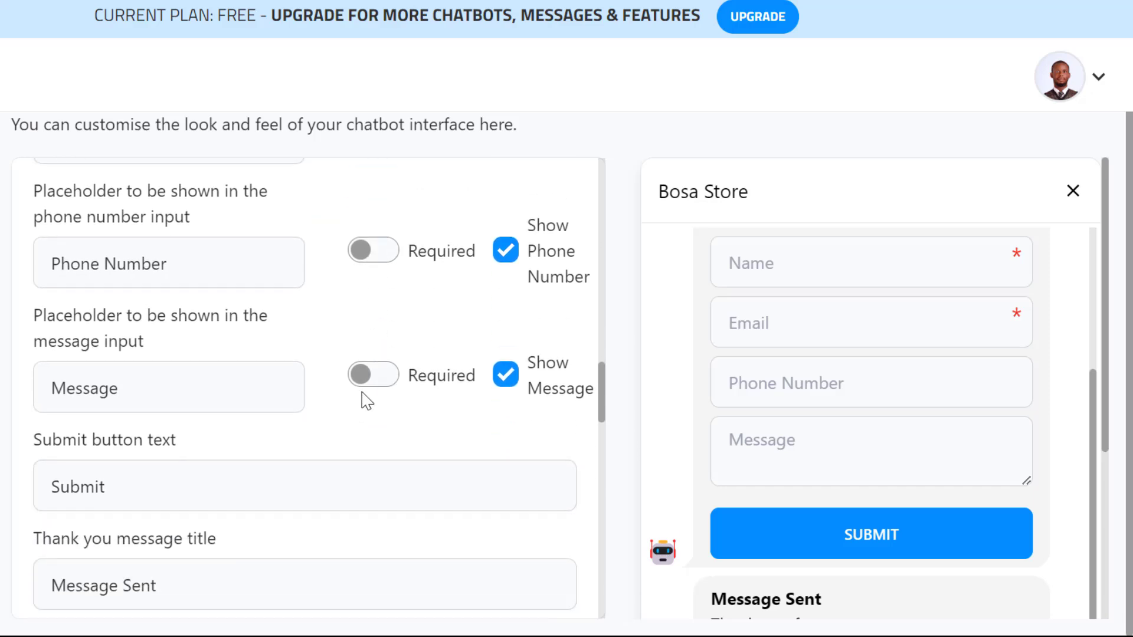
pyautogui.scroll(-3, 362, 398)
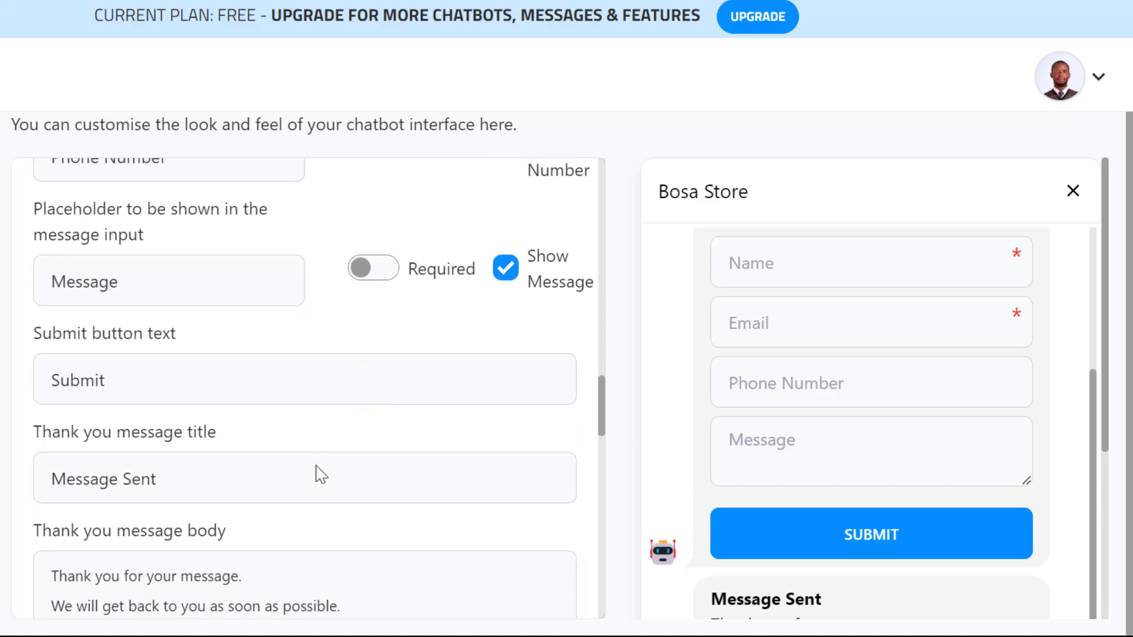
# Upload the image lsk as the chatbot avatar.
pyautogui.scroll(-10, 317, 474)
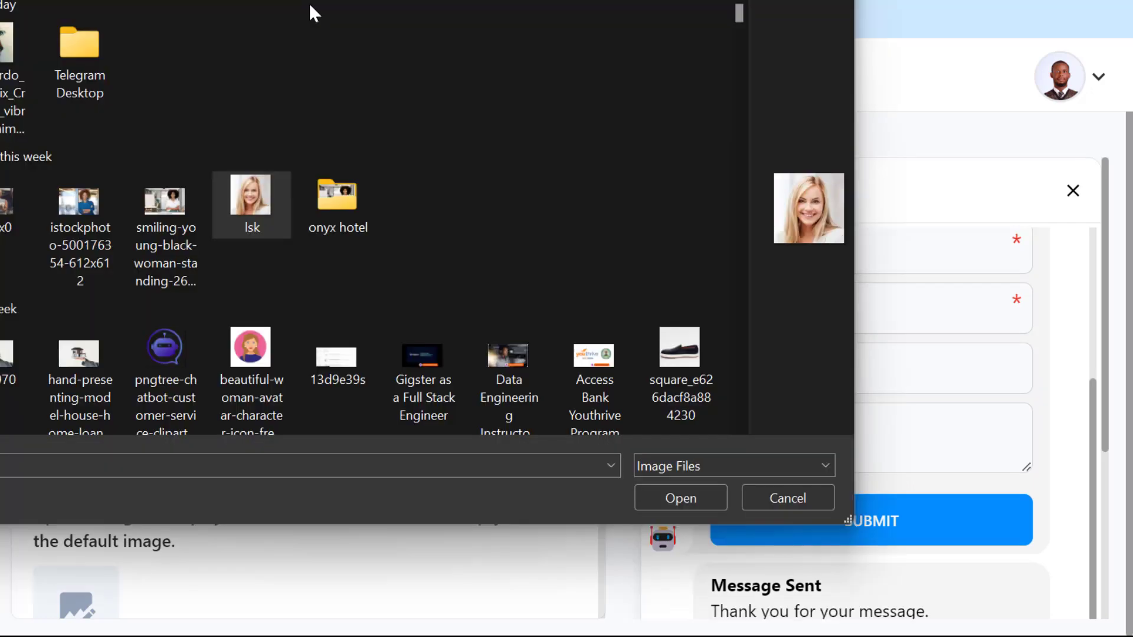
pyautogui.click(664, 498)
pyautogui.scroll(-1, 421, 454)
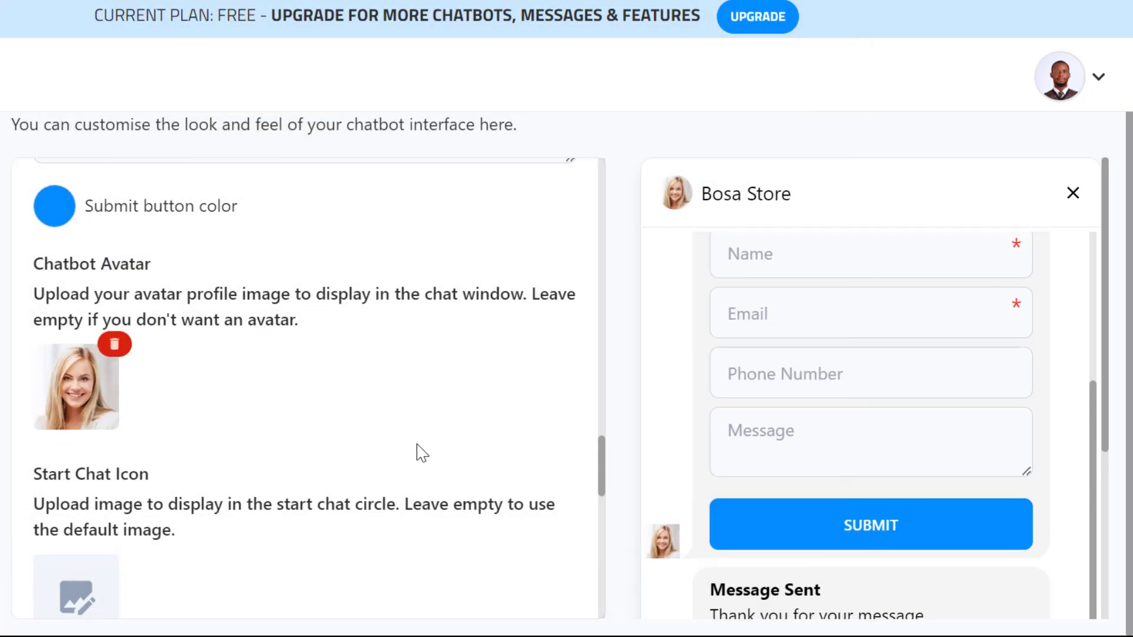
# Upload the image rahj as the start chat icon and check it in the chat preview.
pyautogui.scroll(-2, 422, 453)
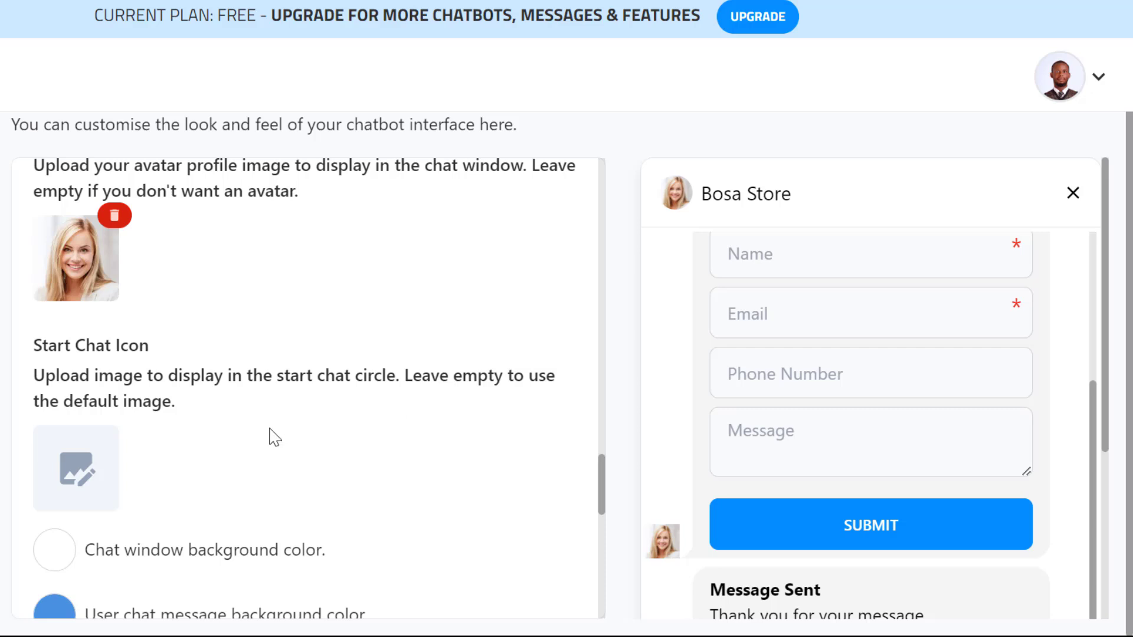
pyautogui.scroll(-2, 272, 439)
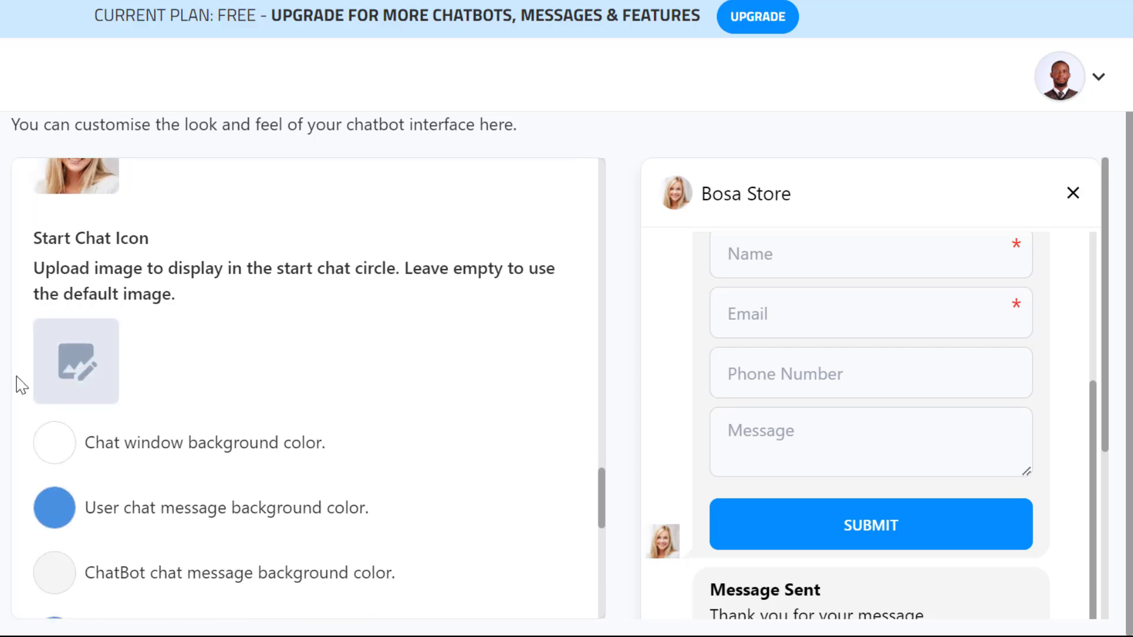
pyautogui.click(72, 368)
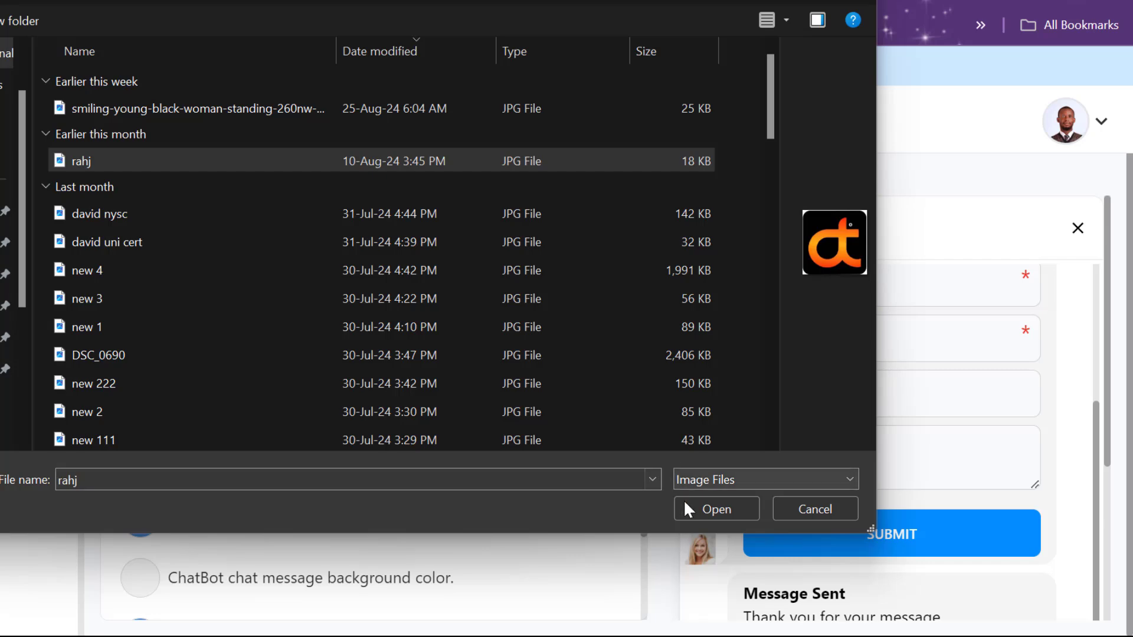
pyautogui.click(684, 503)
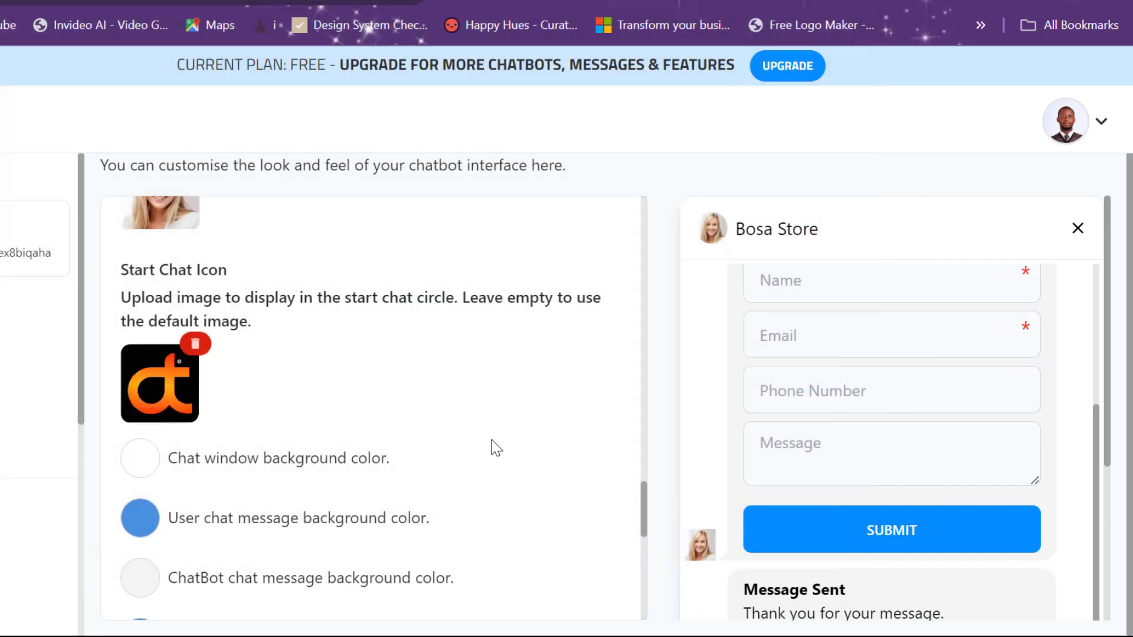
pyautogui.scroll(-2, 394, 412)
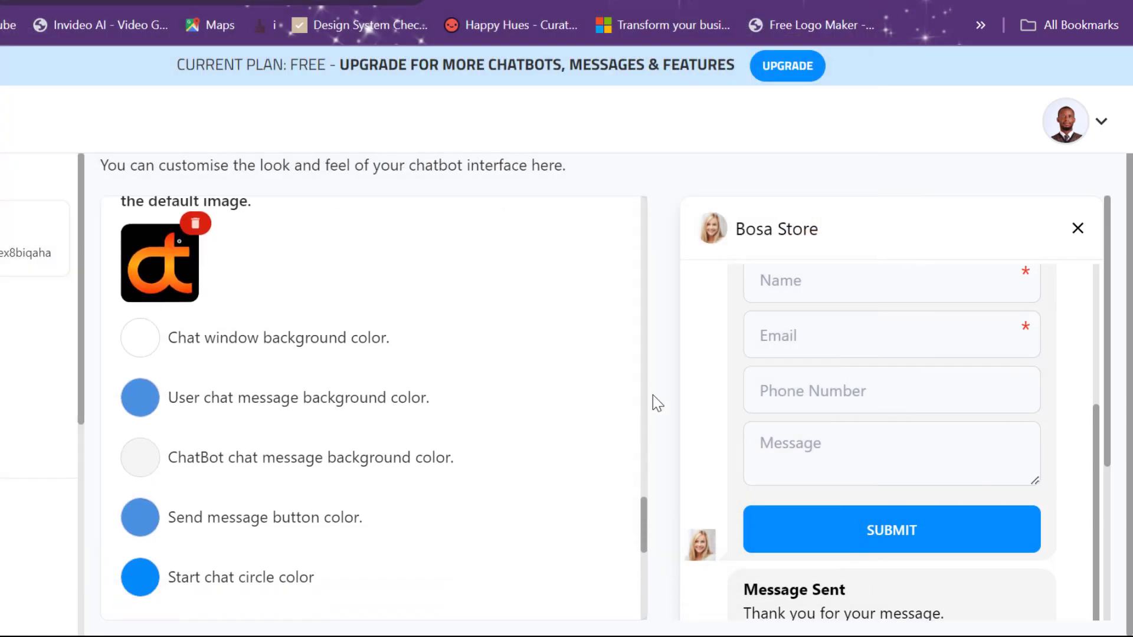
pyautogui.scroll(-4, 657, 403)
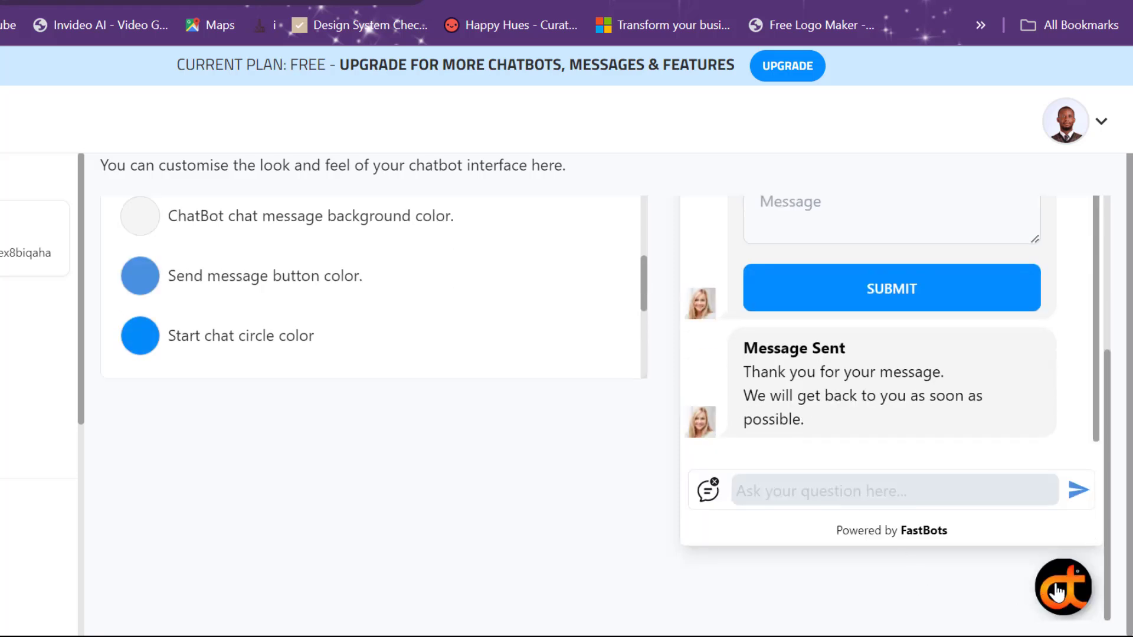
# Save the chatbot's appearance settings, keeping the default colours, sound and branding options.
pyautogui.scroll(1, 354, 516)
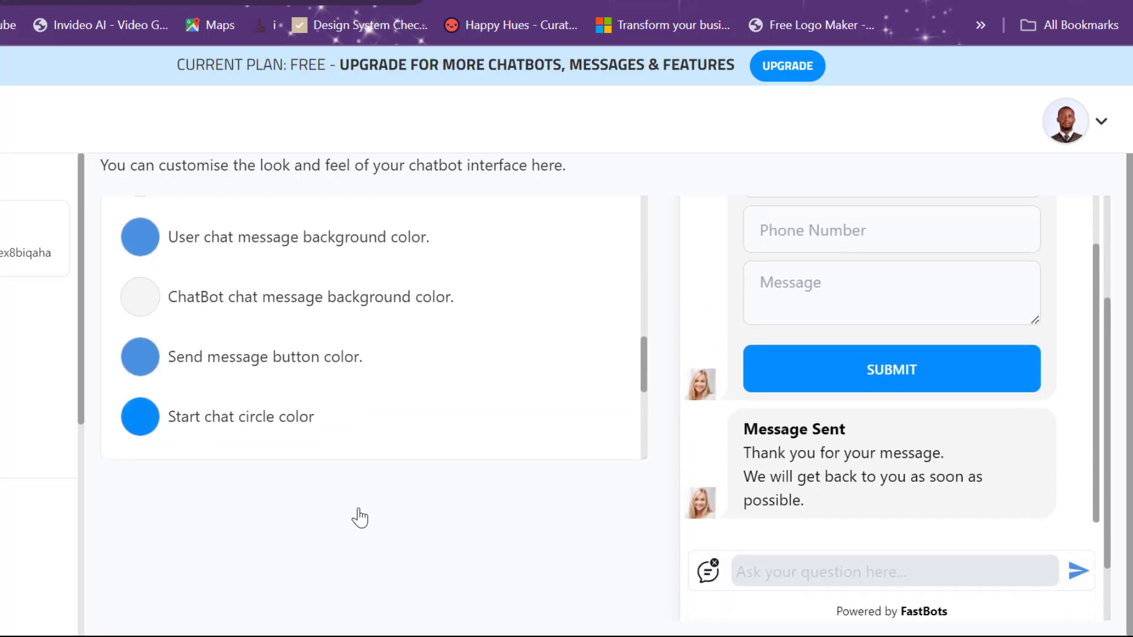
pyautogui.scroll(-1, 358, 517)
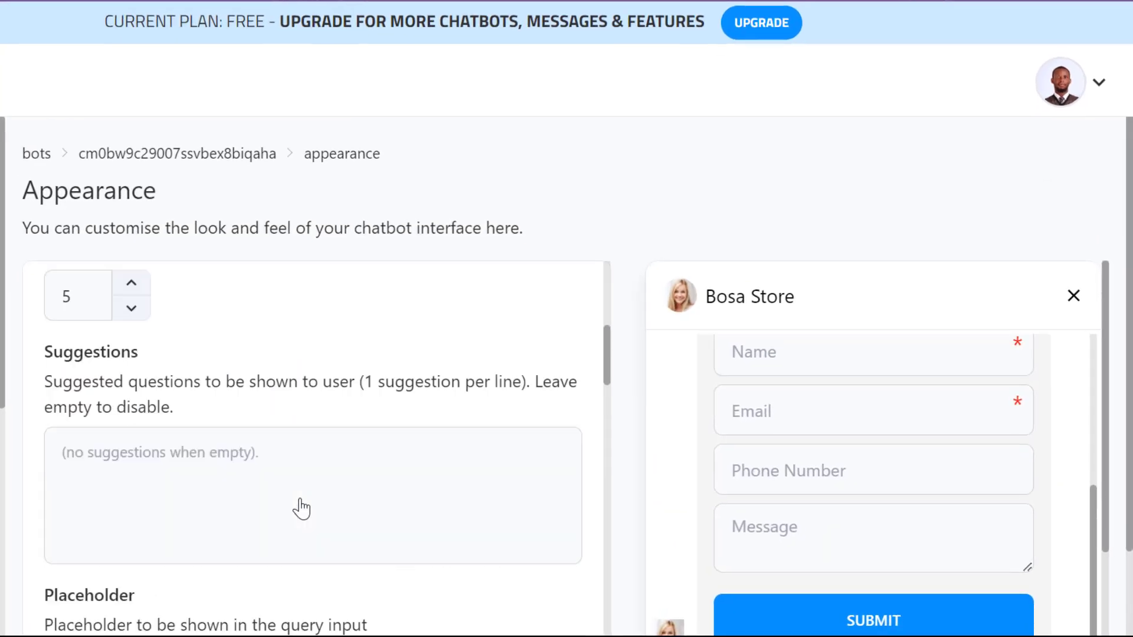
pyautogui.scroll(-20, 301, 508)
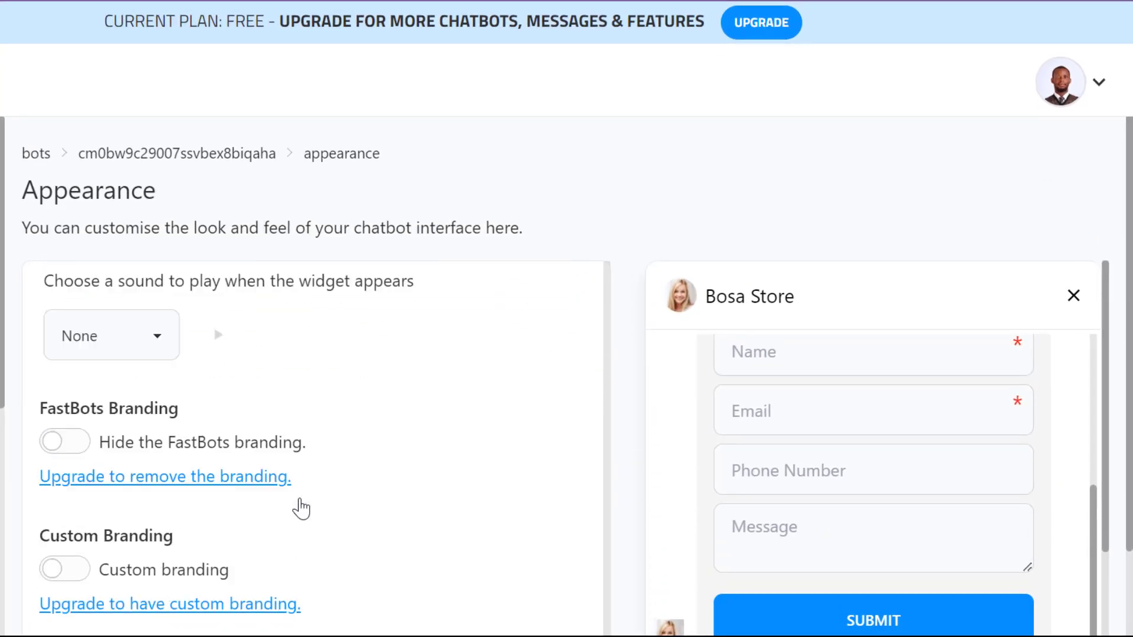
pyautogui.scroll(-5, 300, 507)
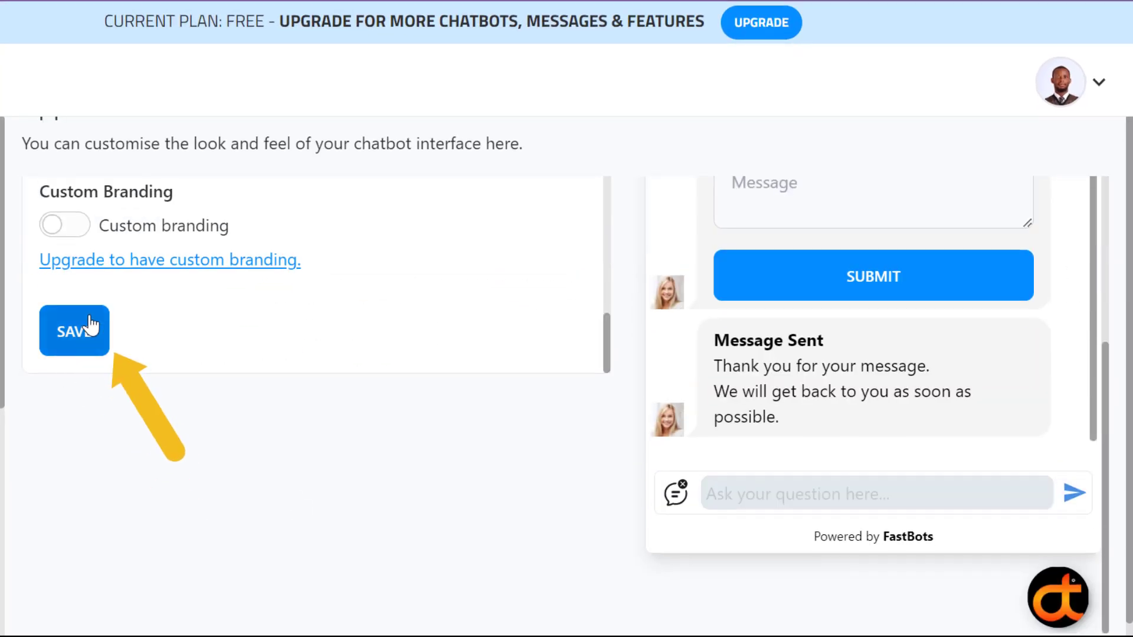
pyautogui.click(90, 326)
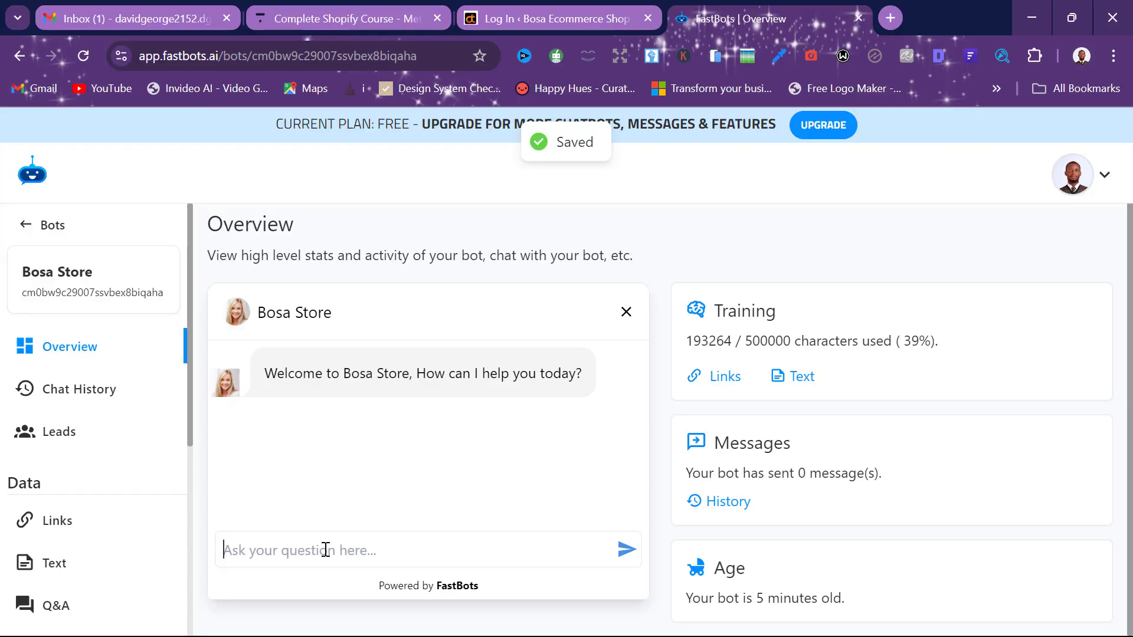
# Ask the bot "what products do you have in stock" in the Overview page's chat.
pyautogui.write('what prod')
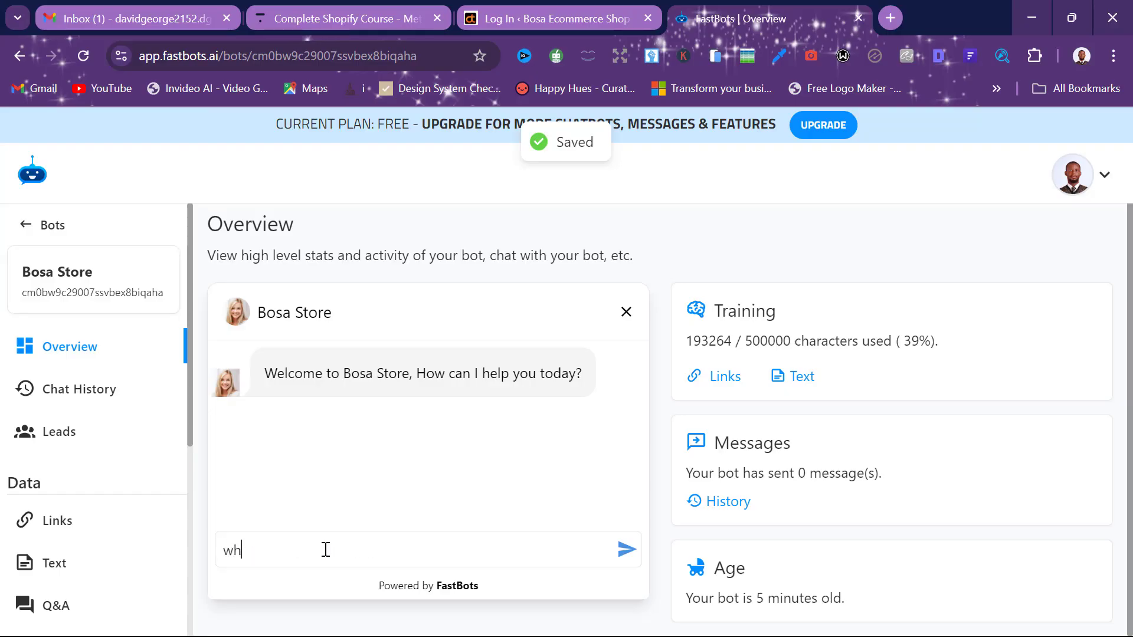
pyautogui.write('ucts do you h')
pyautogui.write('ave in stor')
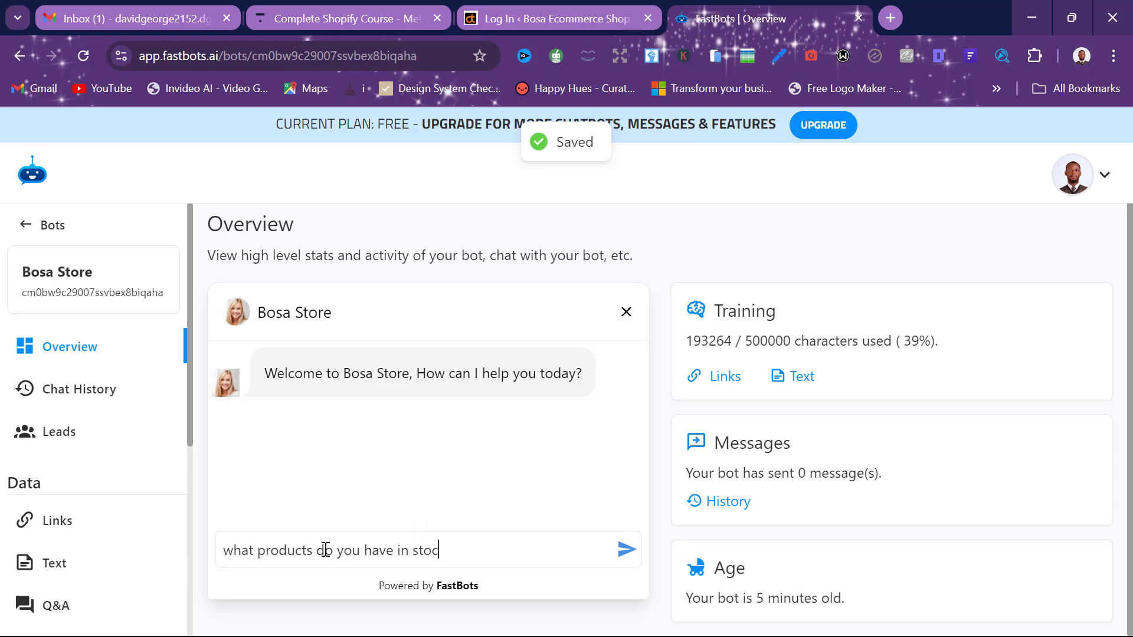
pyautogui.write('k')
pyautogui.press('Return')
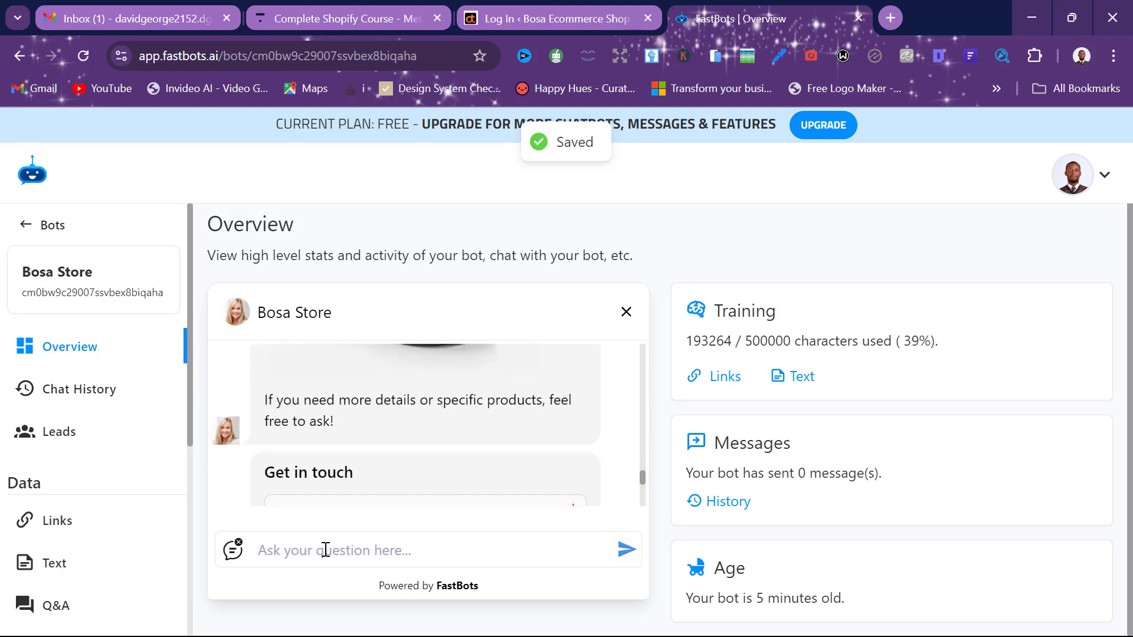
# Read through the bot's reply, examining its product listings, images, links and the lead form below.
pyautogui.scroll(3, 321, 409)
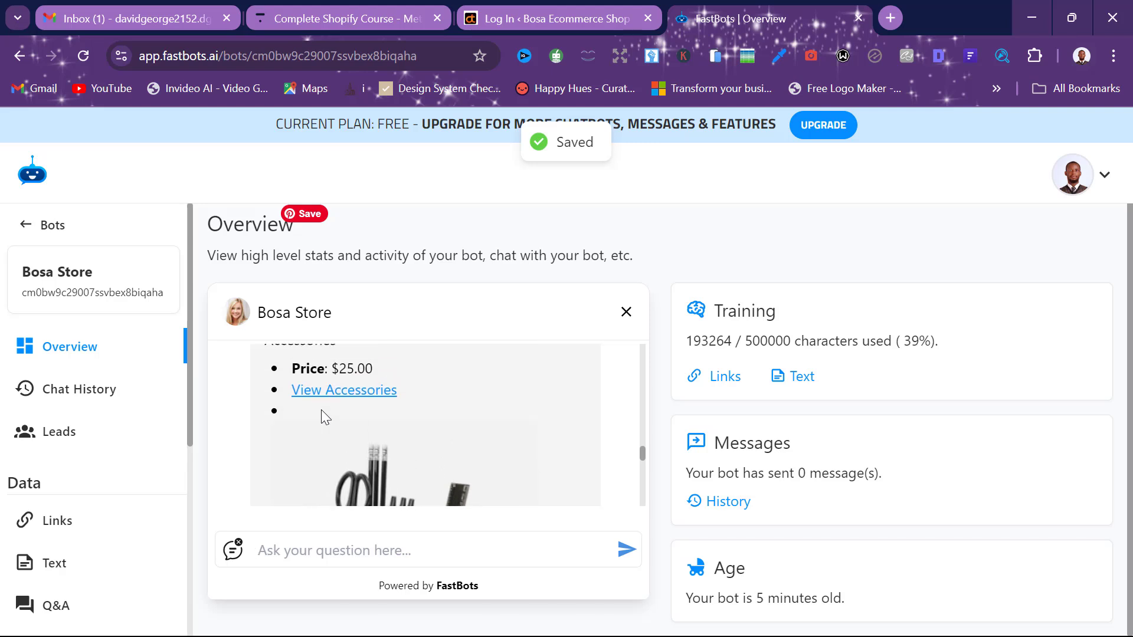
pyautogui.scroll(-3, 321, 409)
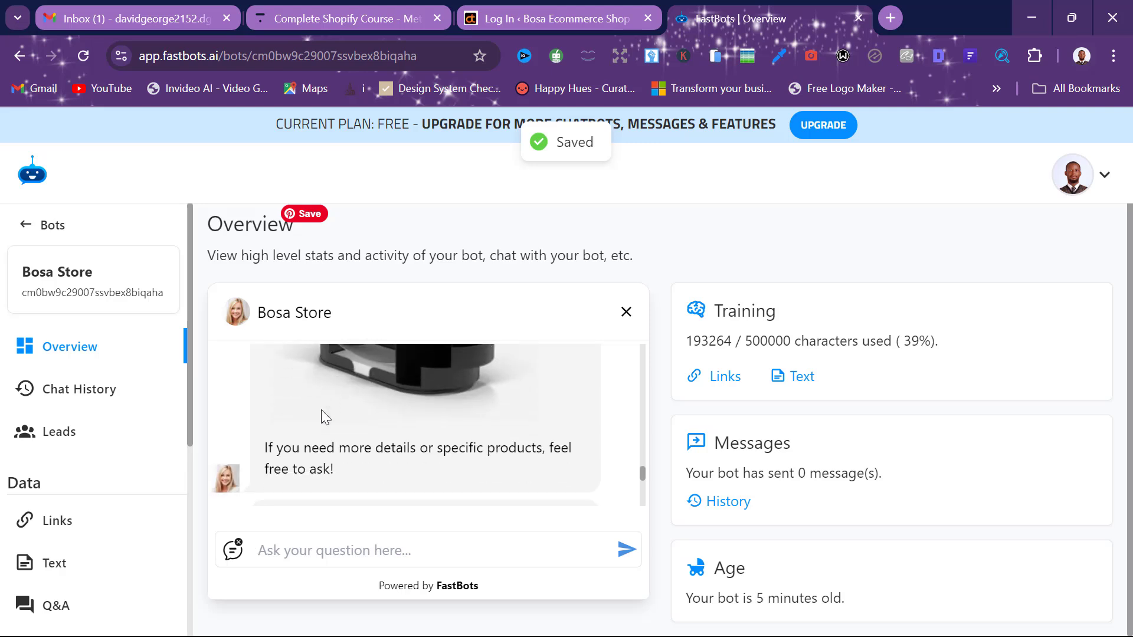
pyautogui.scroll(10, 321, 416)
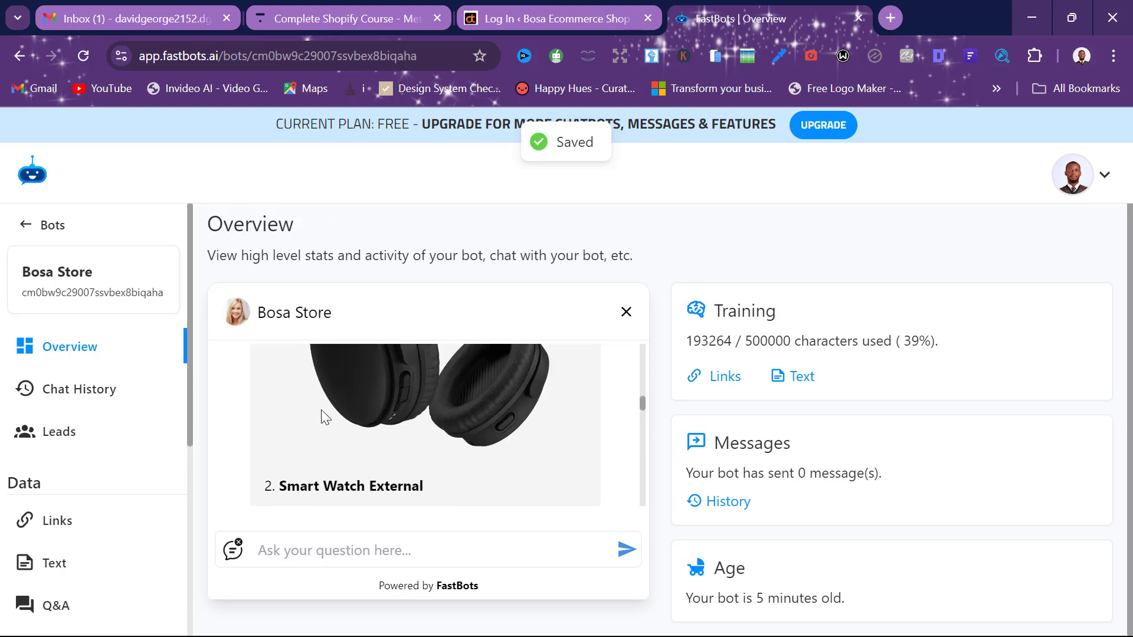
pyautogui.scroll(-4, 369, 391)
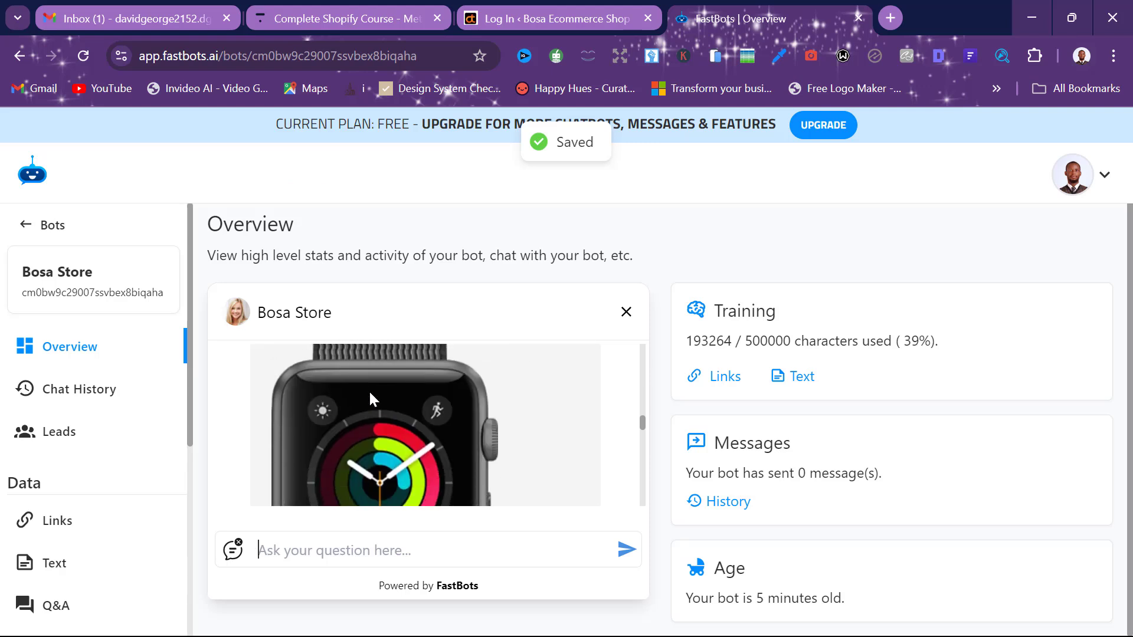
pyautogui.scroll(-5, 370, 398)
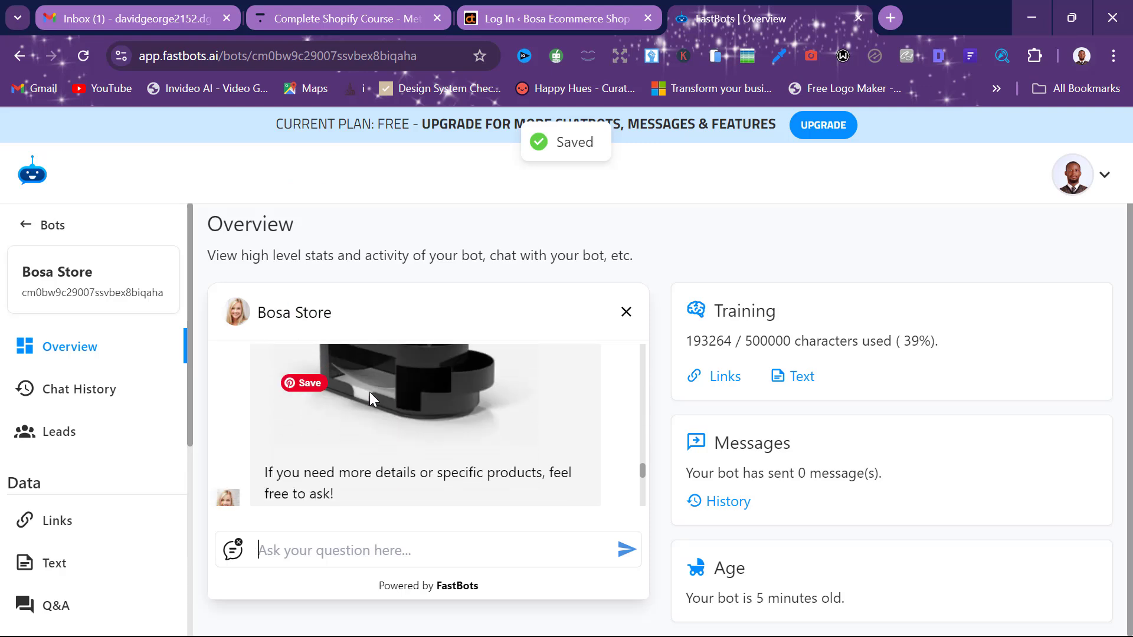
pyautogui.scroll(-5, 370, 393)
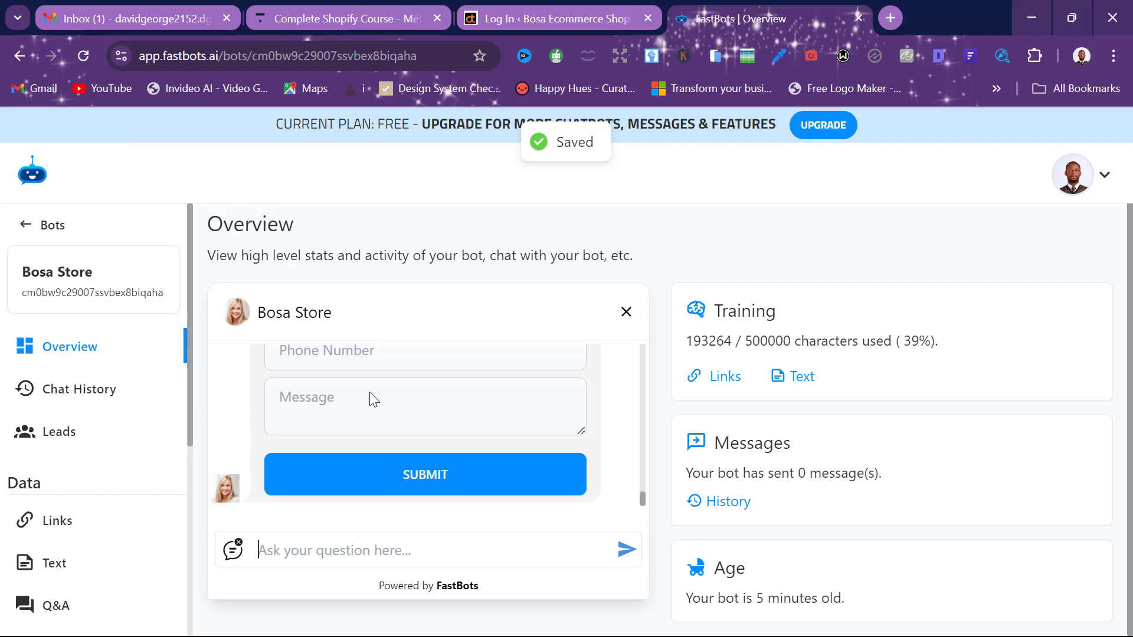
# Log in to the Bosa Ecommerce Shop's WordPress site with the saved username and password.
pyautogui.click(544, 7)
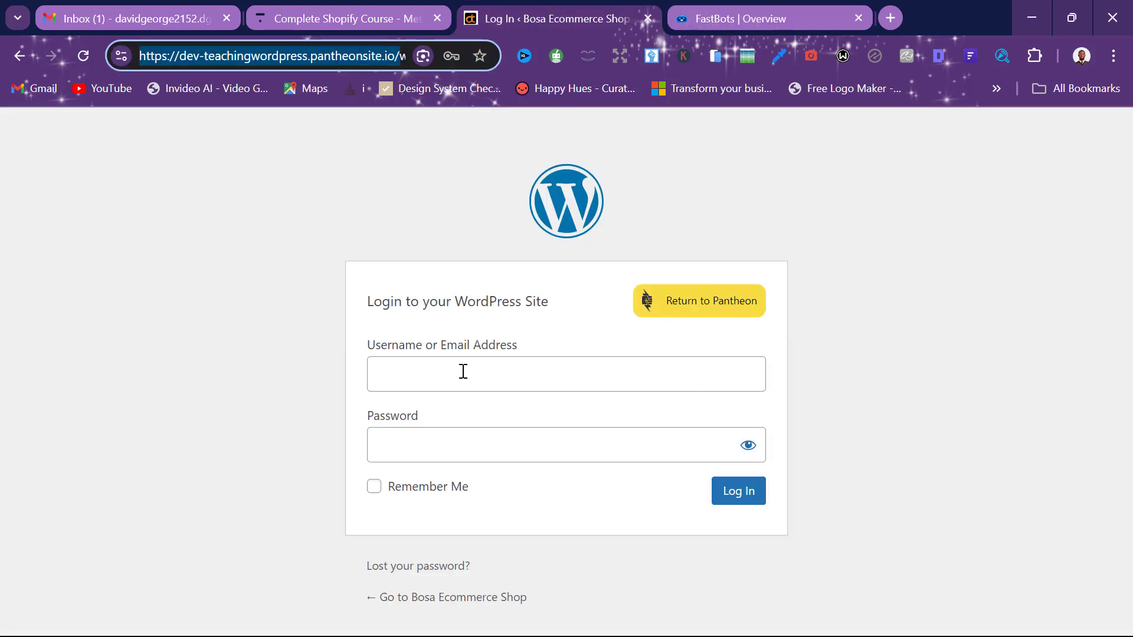
pyautogui.click(453, 387)
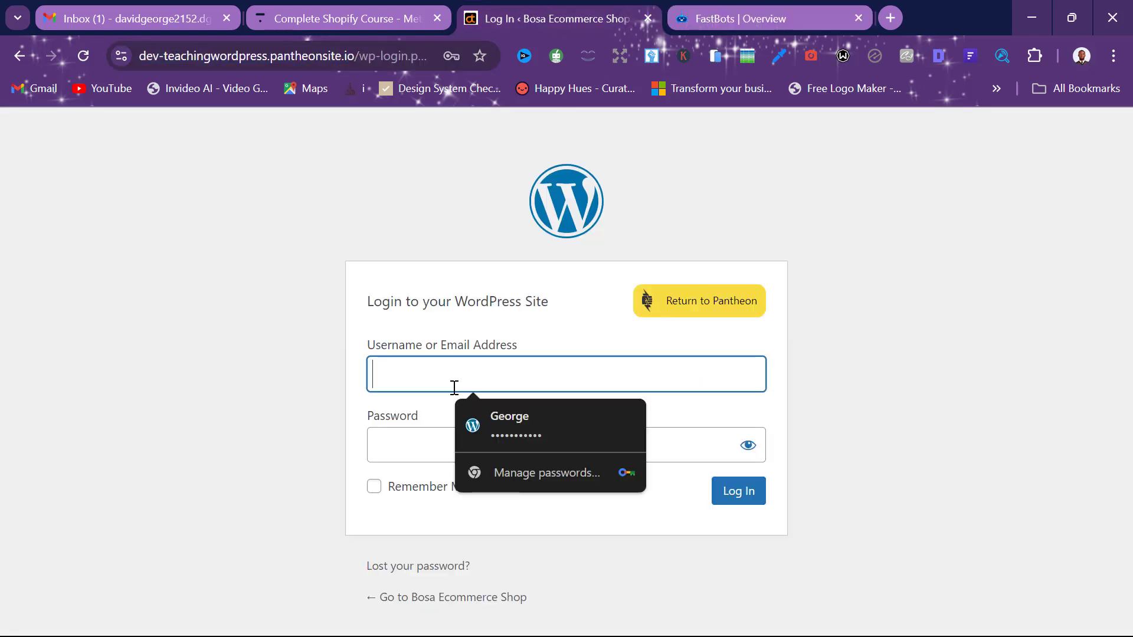
pyautogui.click(528, 437)
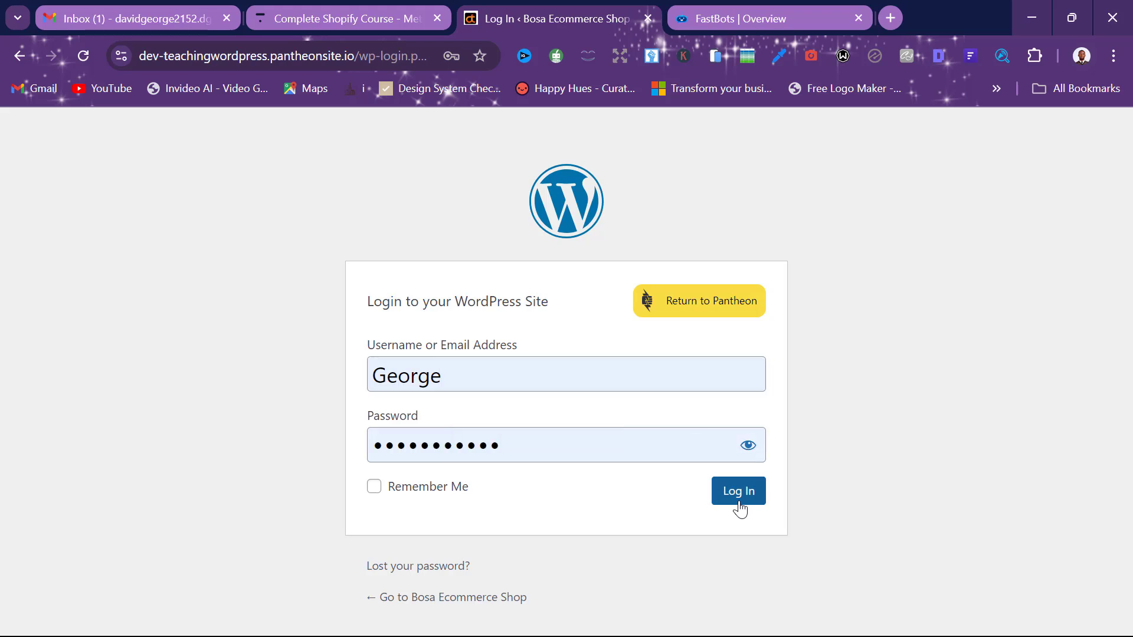
pyautogui.click(736, 501)
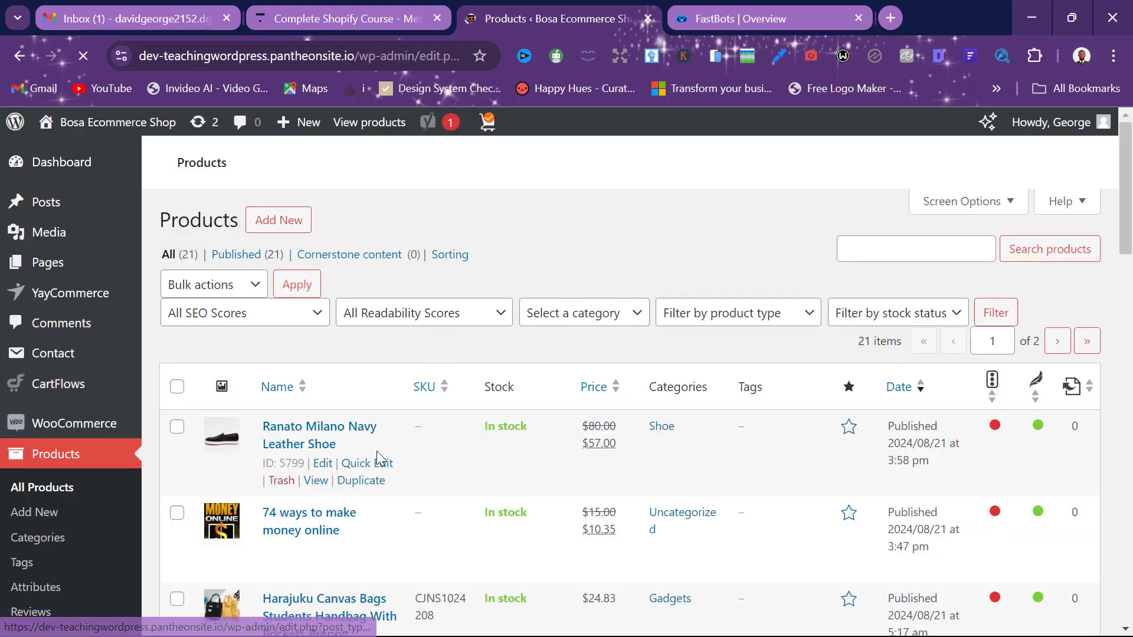
# From the FastBots Integrations page, connect WordPress and download the FastBots plugin from the WordPress plugin directory.
pyautogui.click(811, 9)
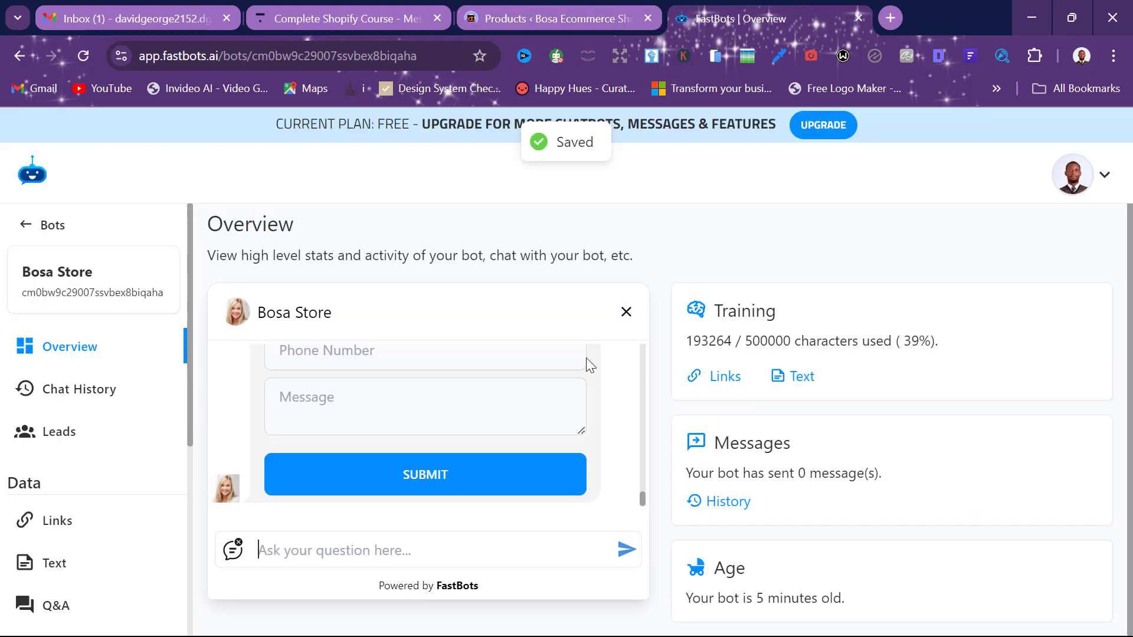
pyautogui.scroll(-5, 178, 499)
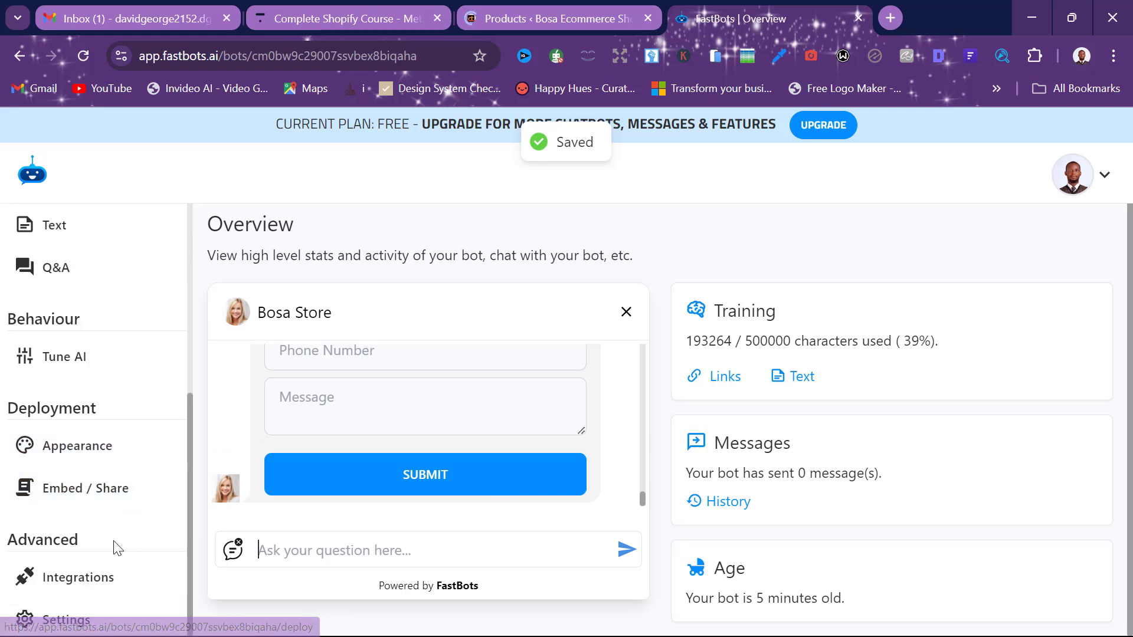
pyautogui.click(107, 583)
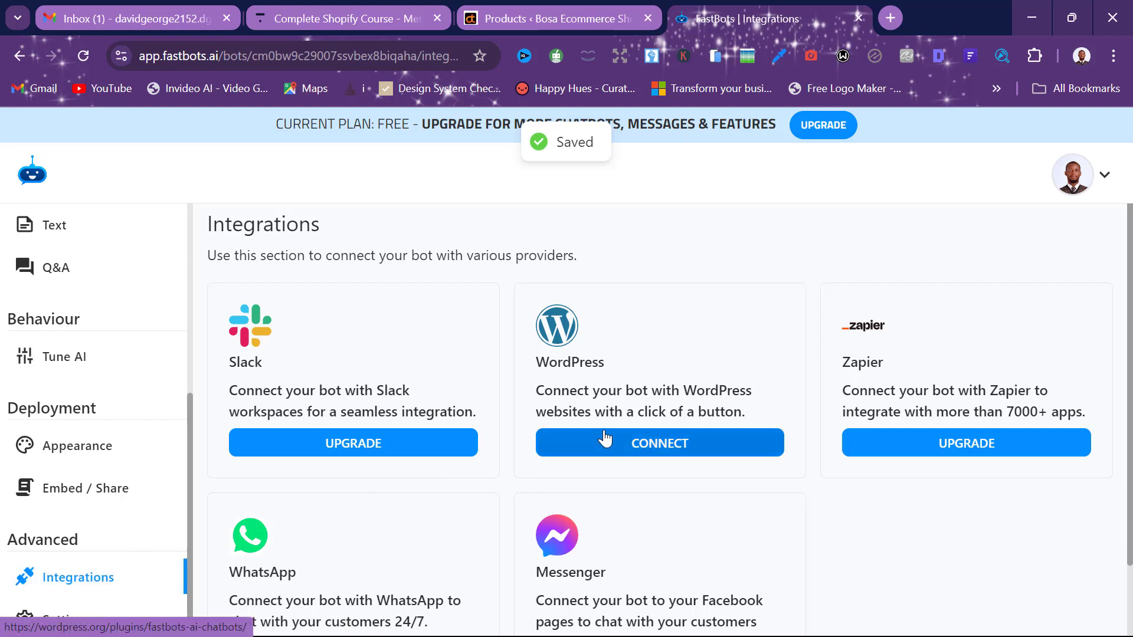
pyautogui.click(618, 450)
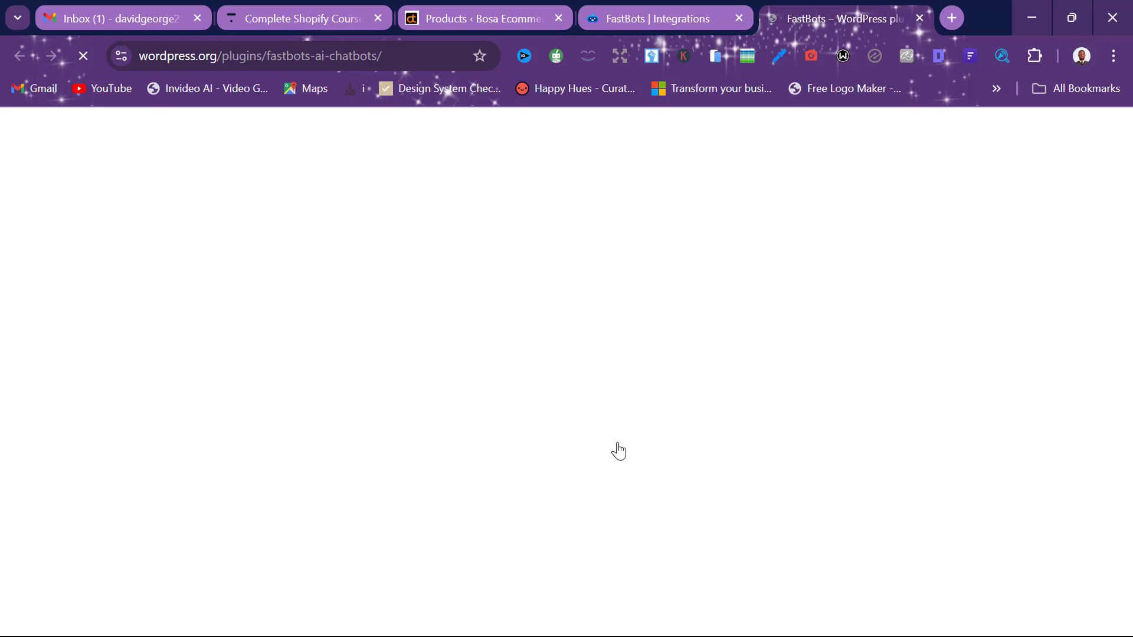
pyautogui.scroll(-4, 618, 451)
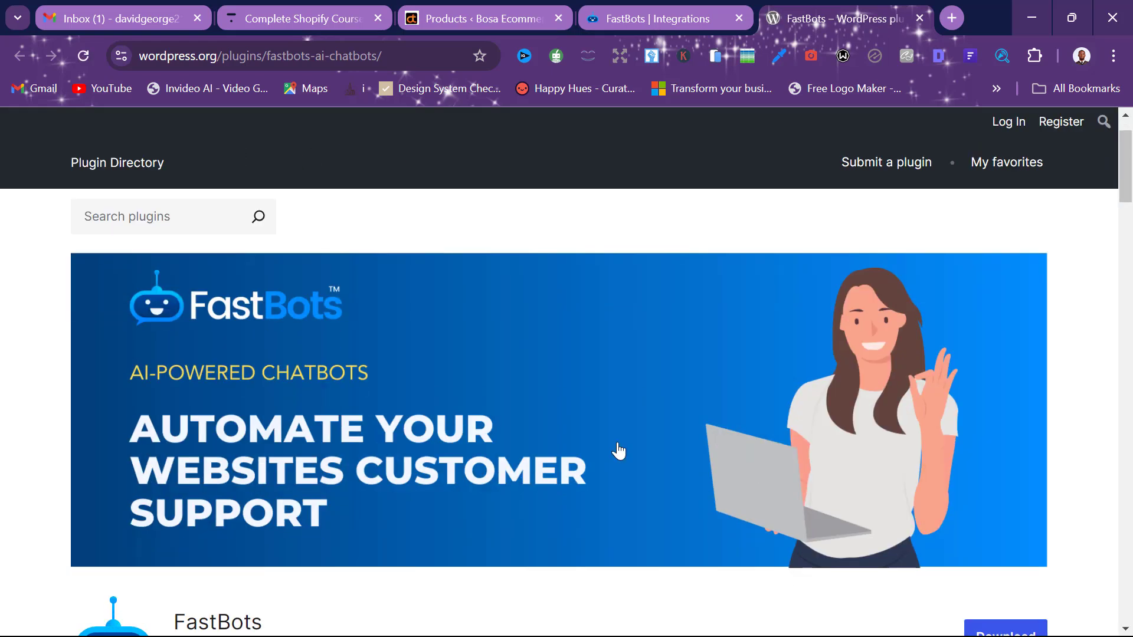
pyautogui.click(1022, 442)
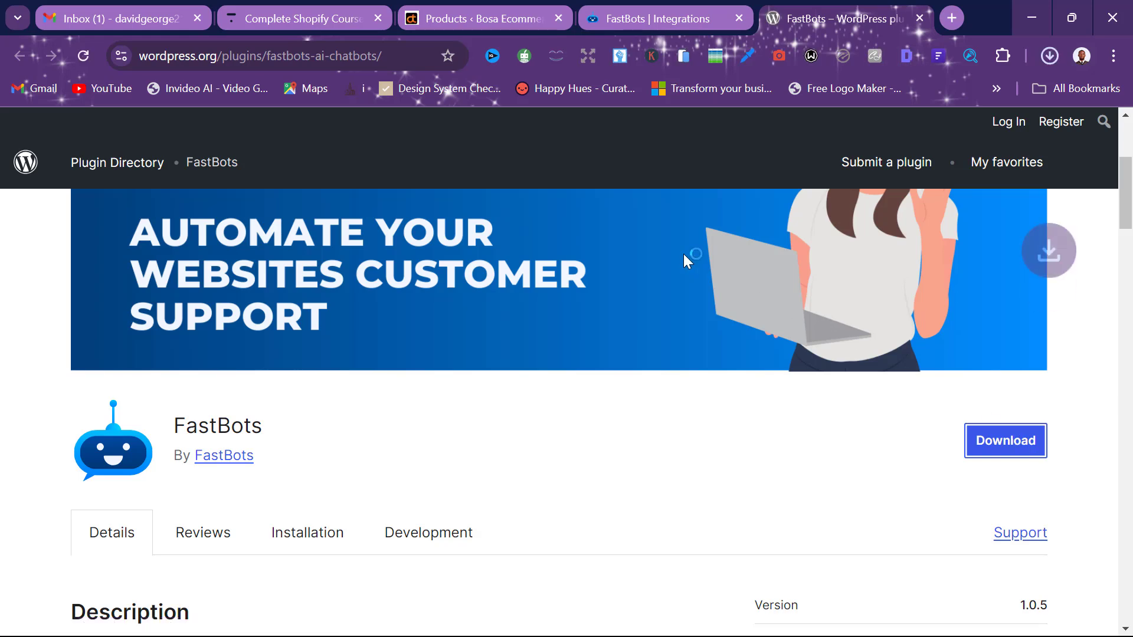
# Return to the shop's WordPress admin and open the plugin upload form for adding a new plugin.
pyautogui.click(458, 2)
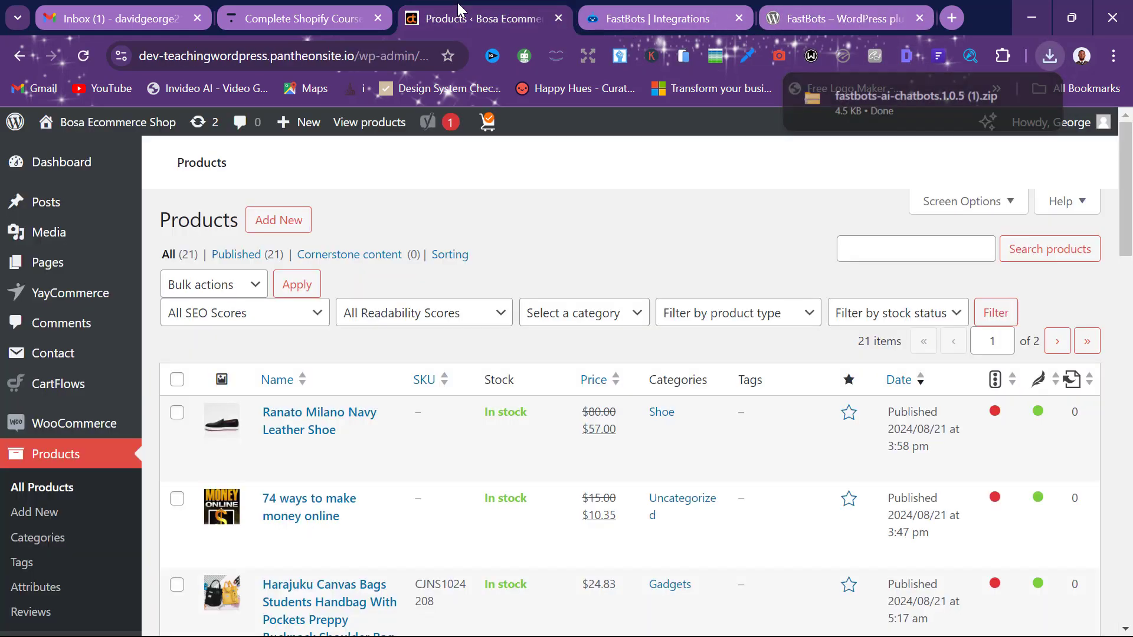
pyautogui.scroll(-2, 23, 437)
pyautogui.scroll(-8, 24, 437)
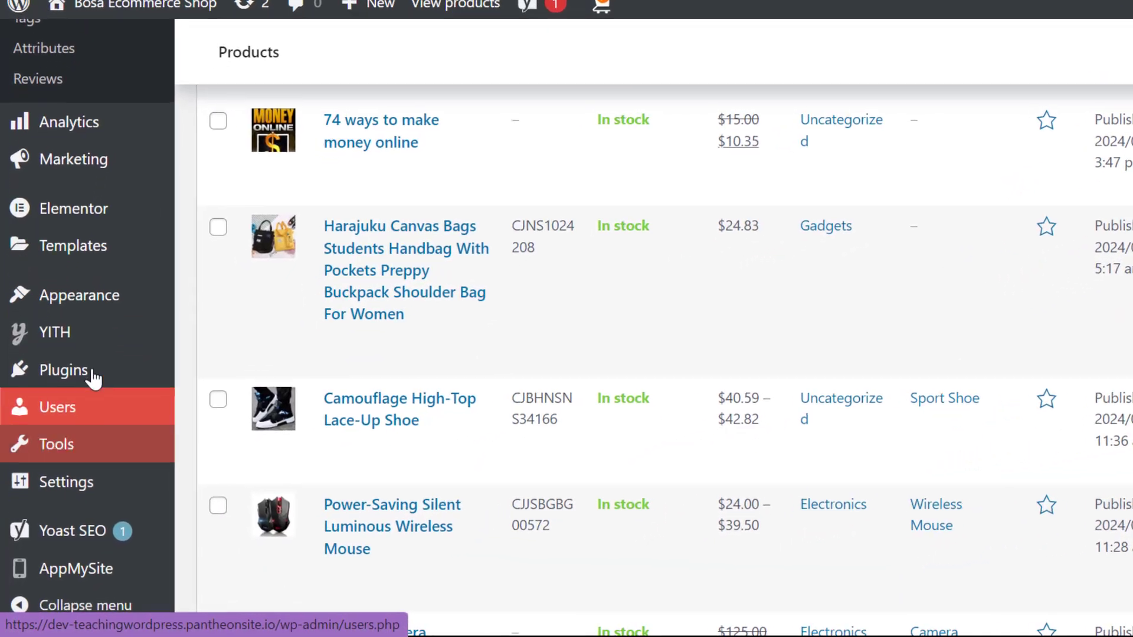
pyautogui.moveTo(76, 411)
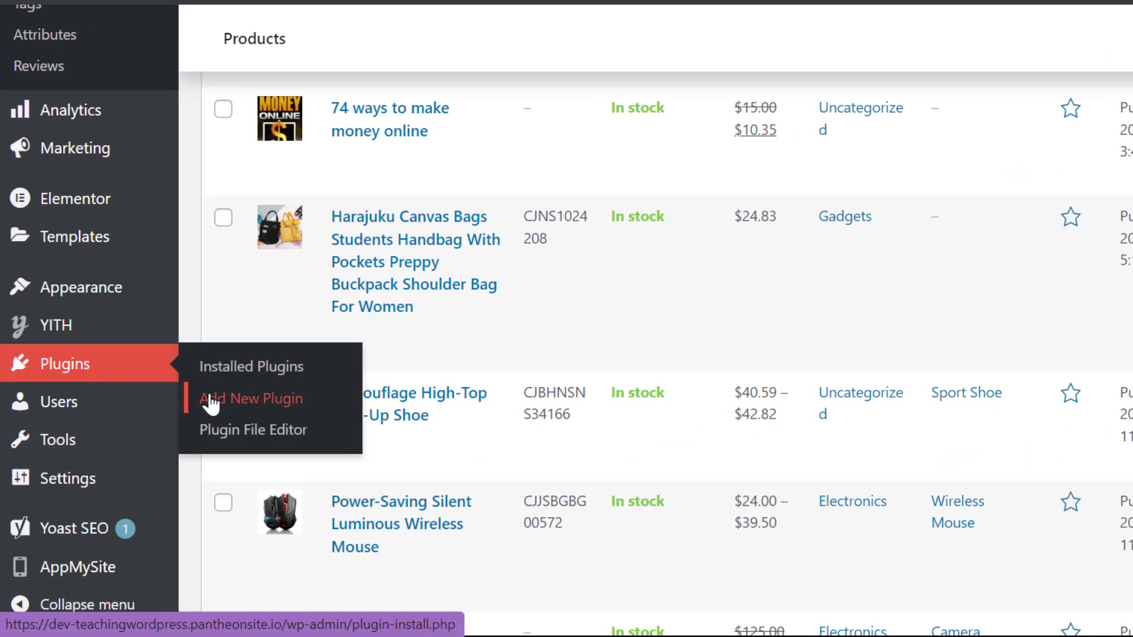
pyautogui.click(248, 404)
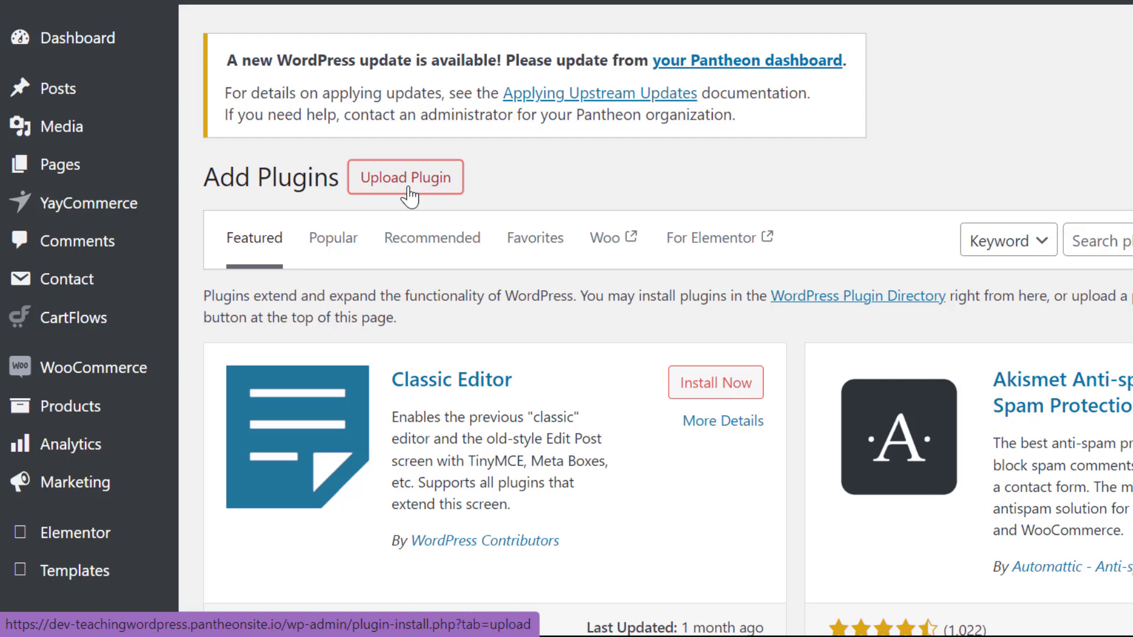
pyautogui.click(408, 194)
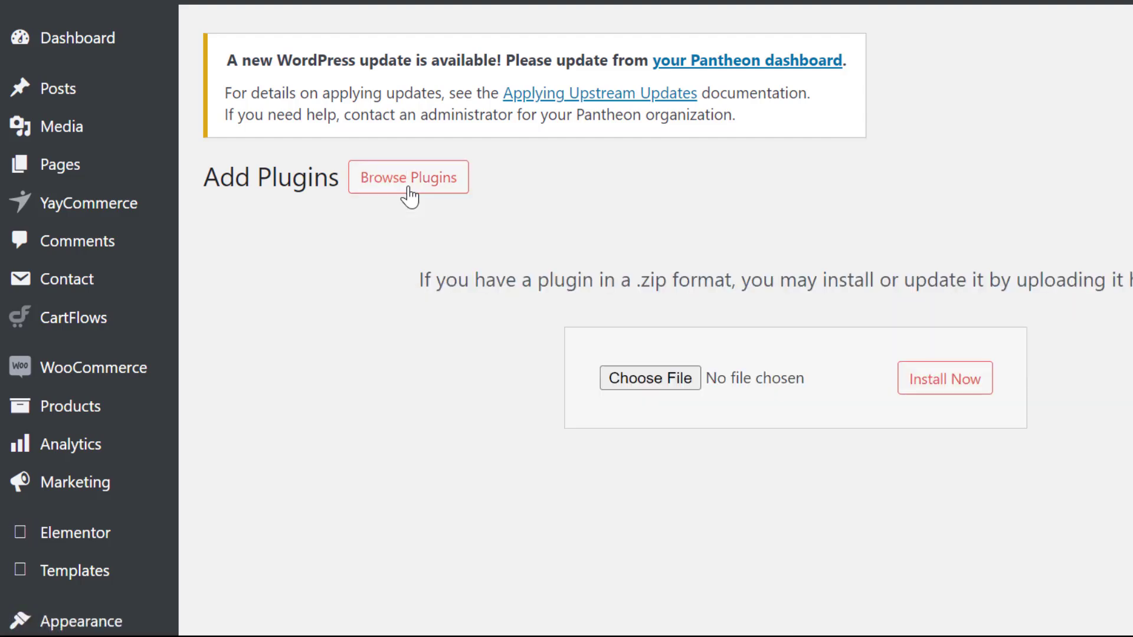
# Choose the file fastbots-ai-chatbots.1.0.5 (1).zip from Downloads and install it as a plugin.
pyautogui.click(636, 381)
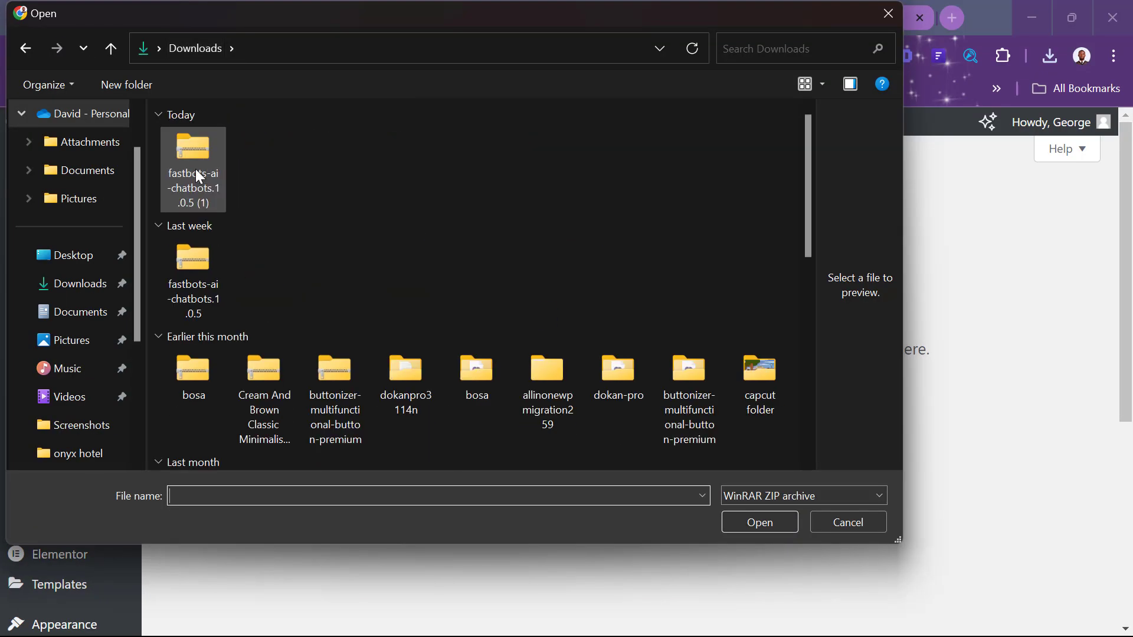
pyautogui.click(196, 168)
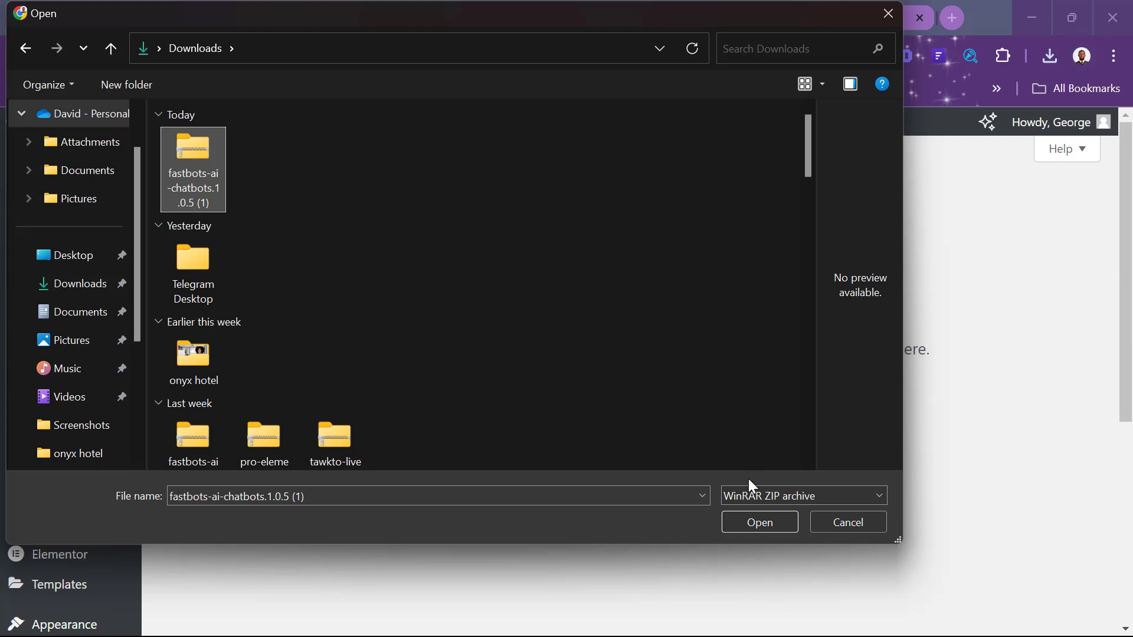
pyautogui.click(753, 522)
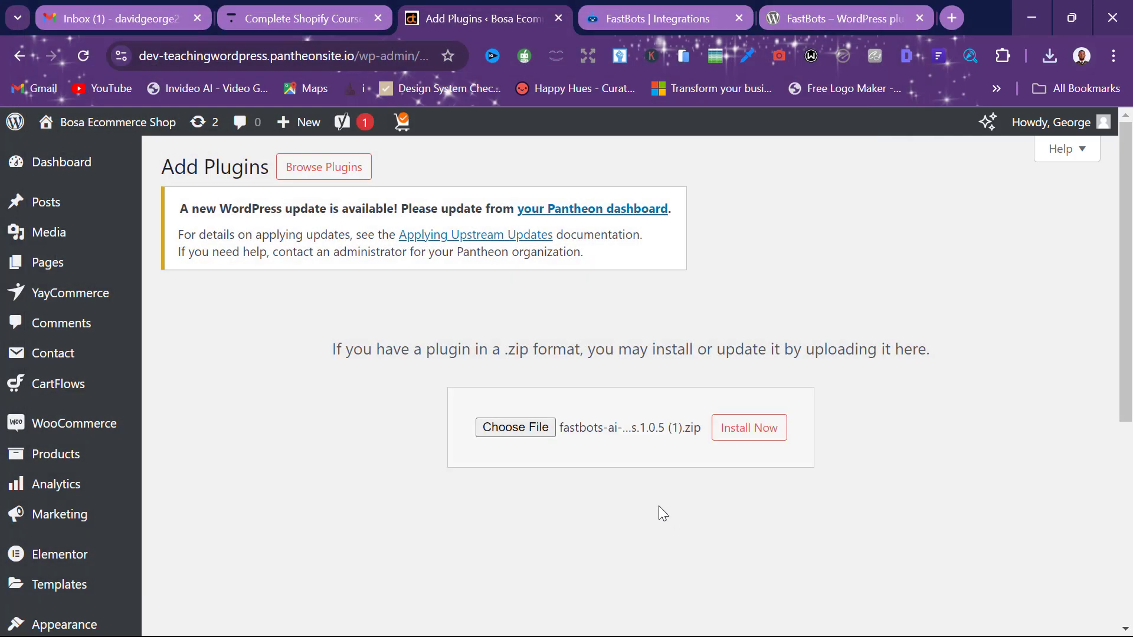
pyautogui.click(758, 433)
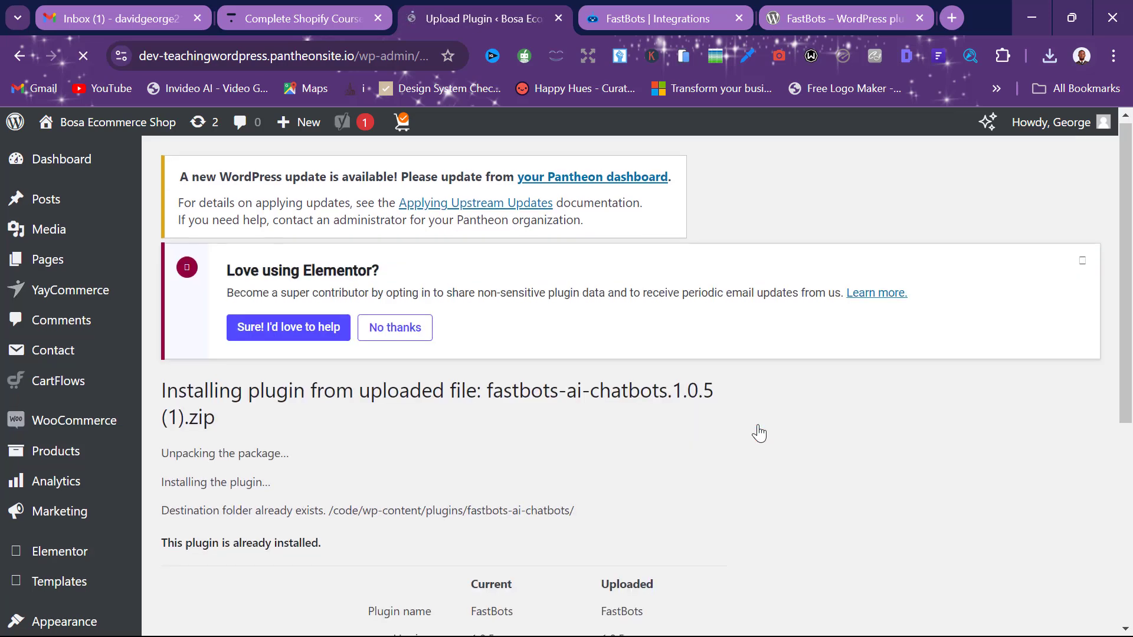
# Replace the currently installed FastBots plugin with the uploaded version and go to the plugin installer.
pyautogui.scroll(-5, 755, 430)
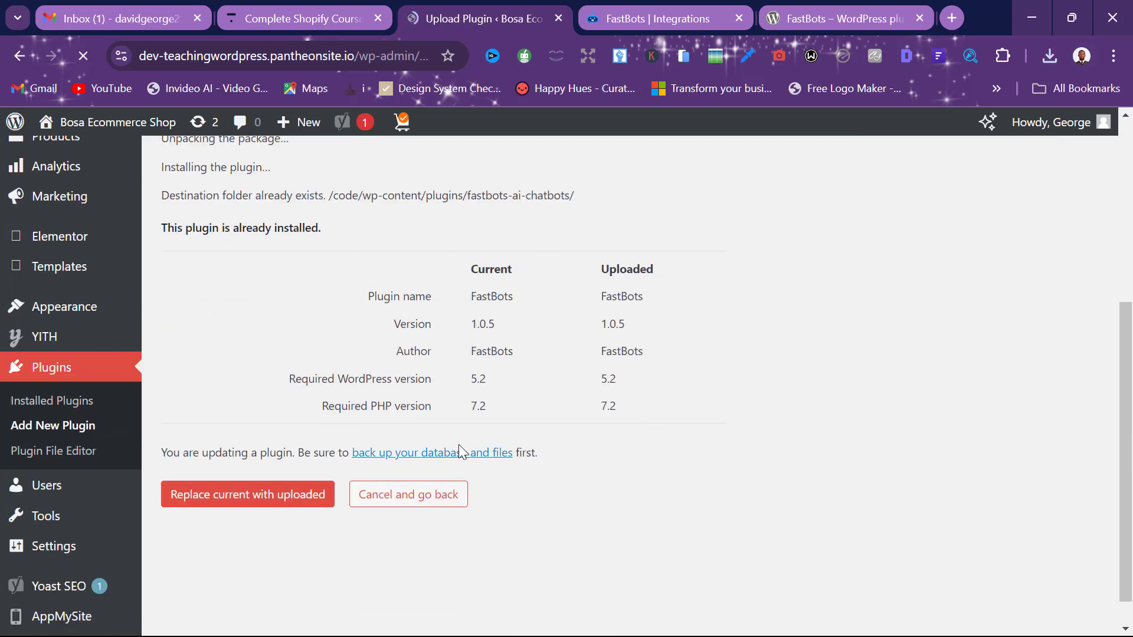
pyautogui.click(248, 496)
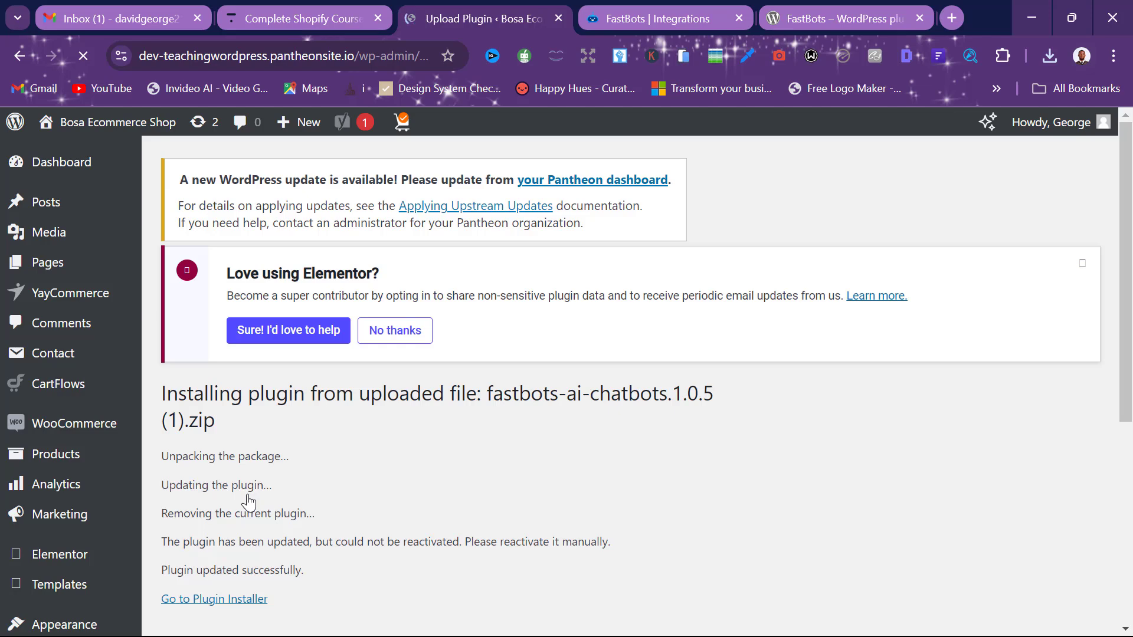
pyautogui.scroll(-3, 247, 502)
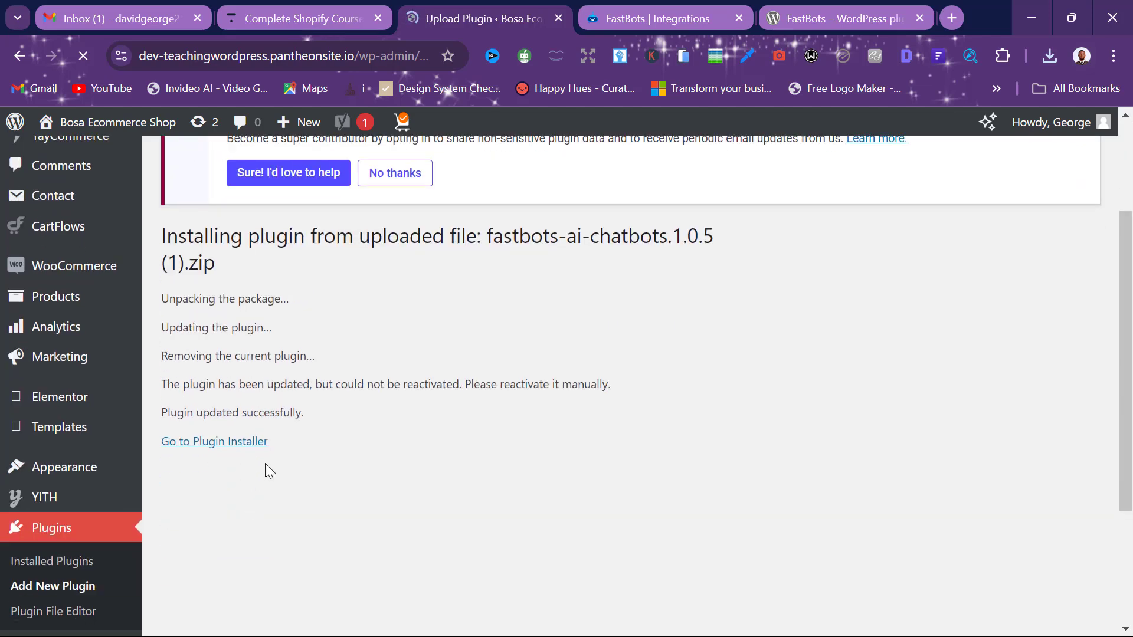
pyautogui.click(250, 443)
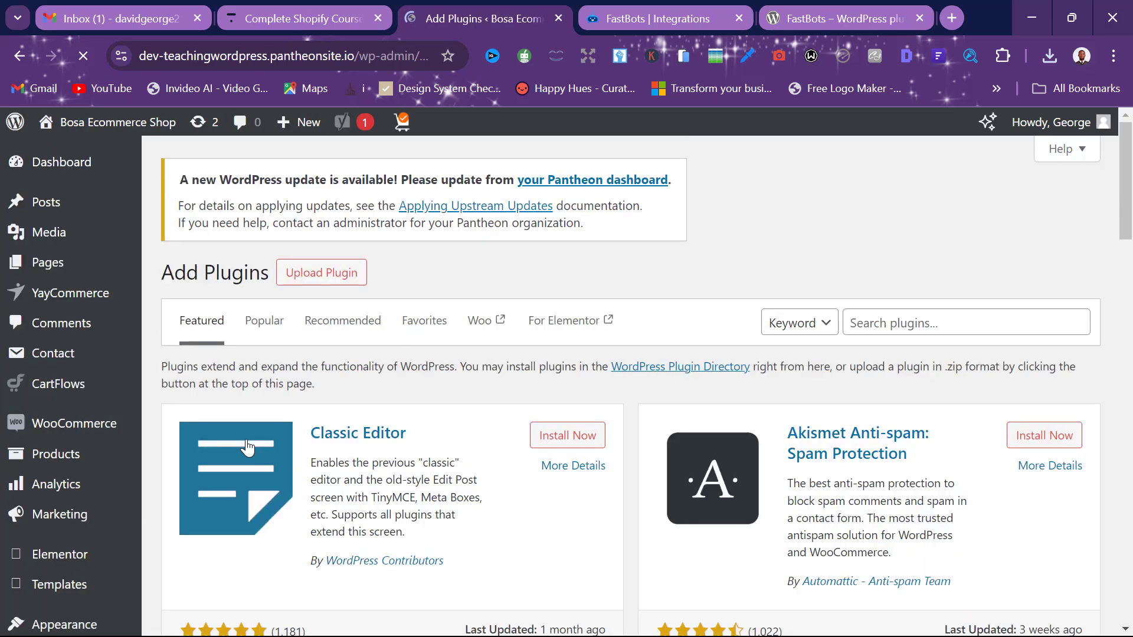
pyautogui.click(635, 7)
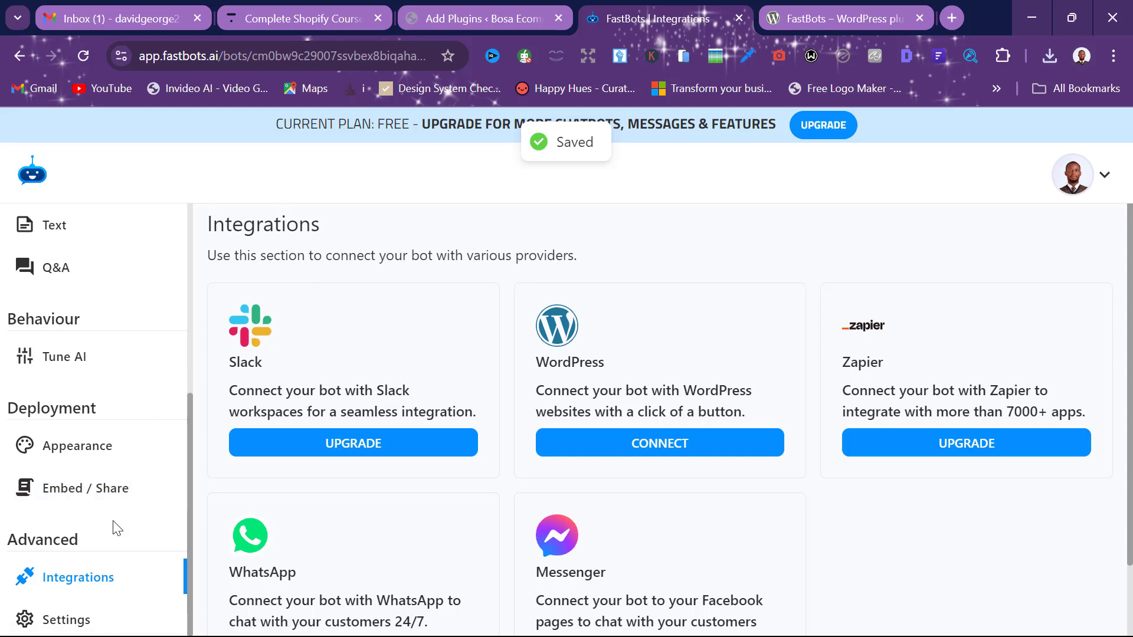
pyautogui.click(90, 496)
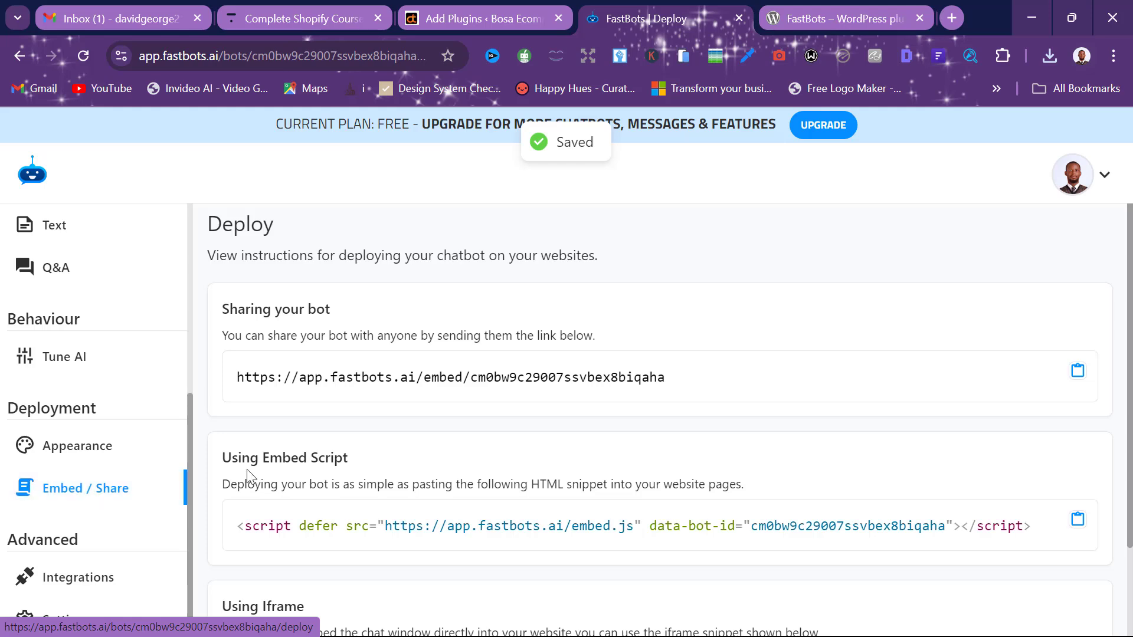
pyautogui.scroll(-2, 425, 413)
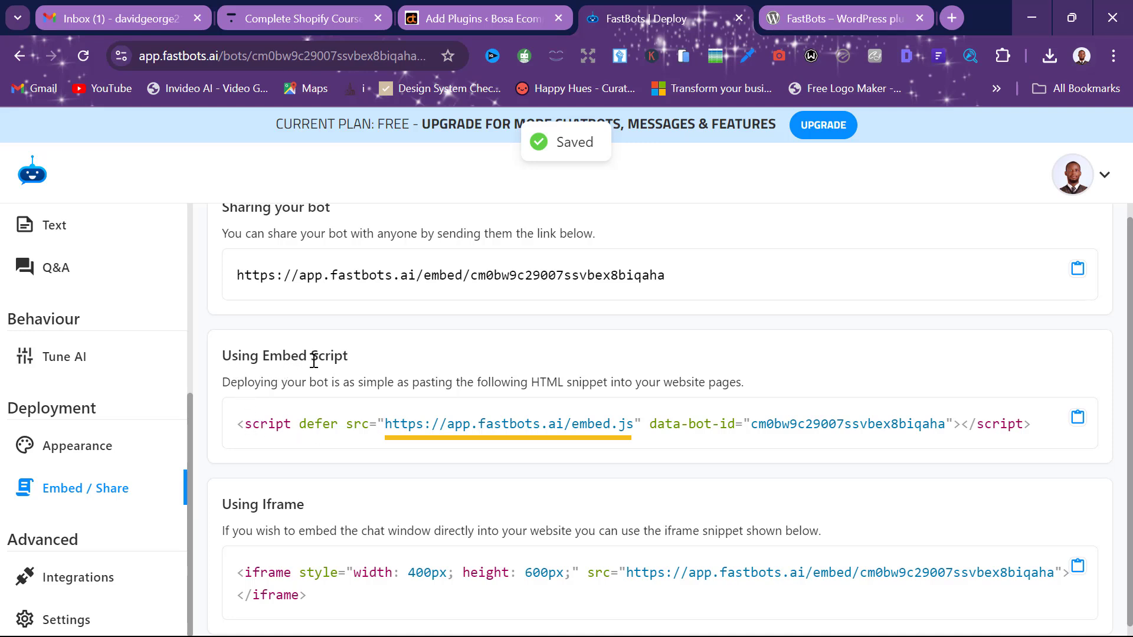
pyautogui.moveTo(386, 426); pyautogui.dragTo(632, 418)
pyautogui.hotkey('ctrl', 'c')
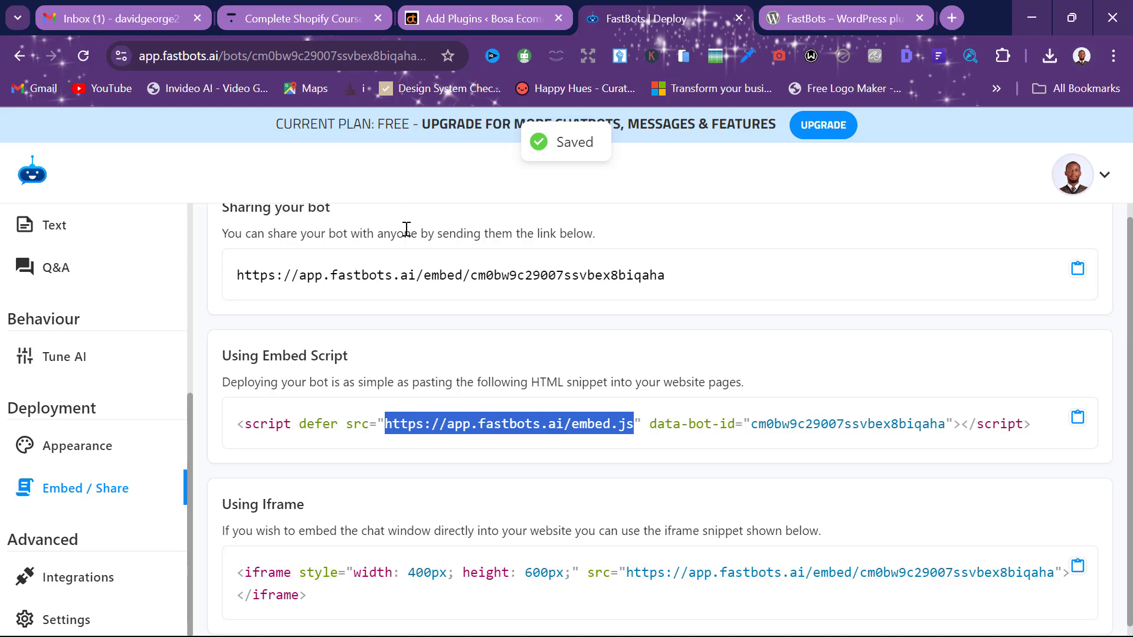
pyautogui.click(417, 7)
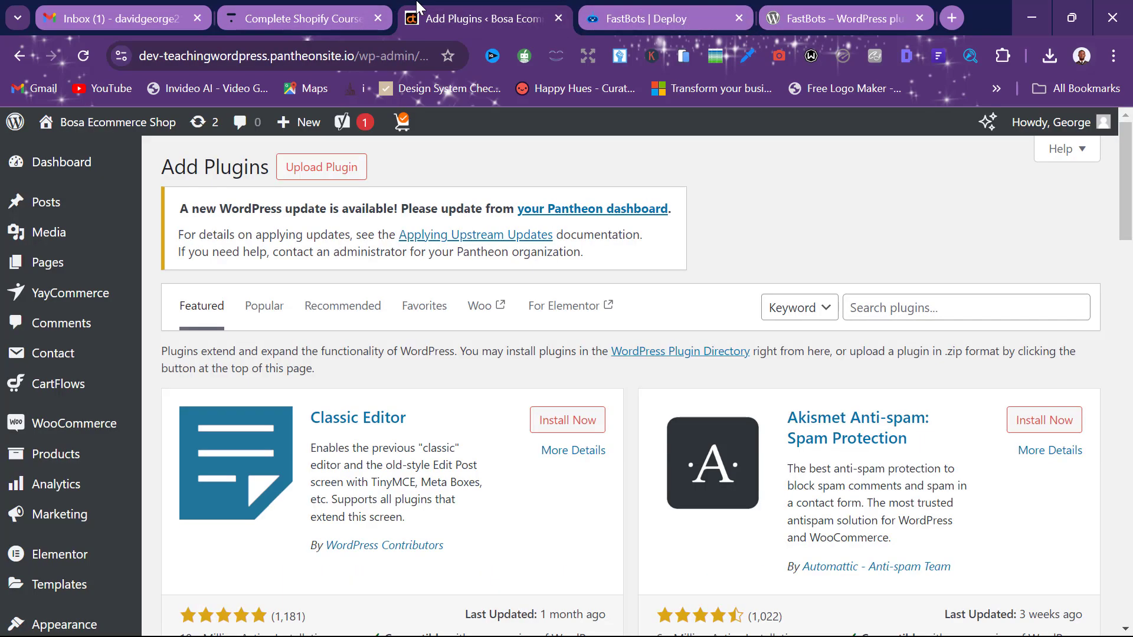
pyautogui.scroll(-4, 195, 247)
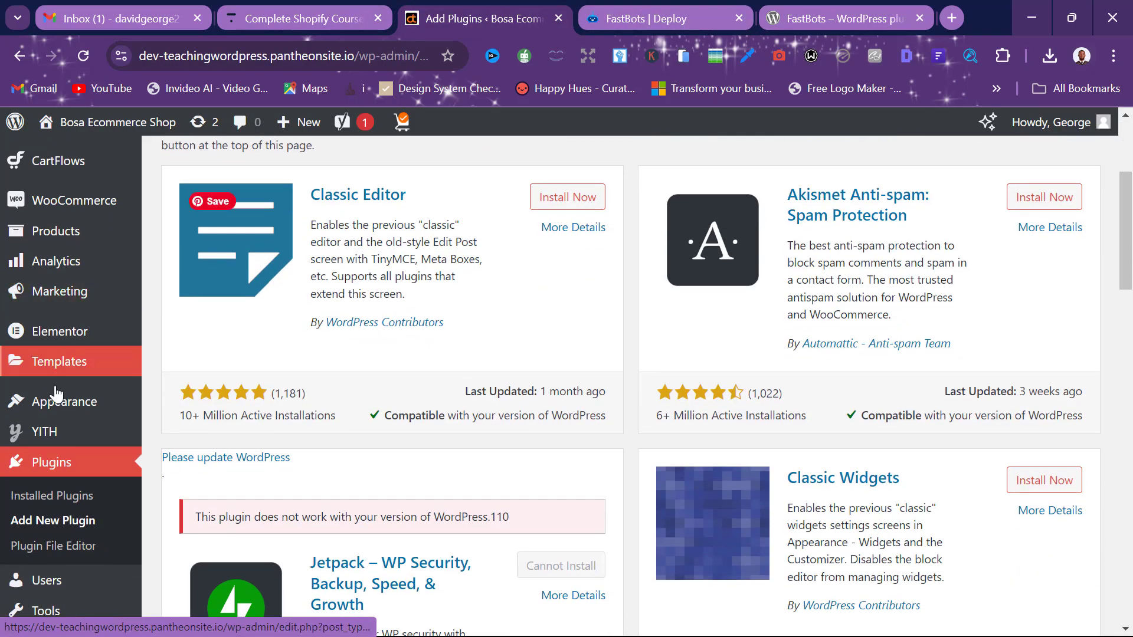
pyautogui.scroll(-5, 55, 389)
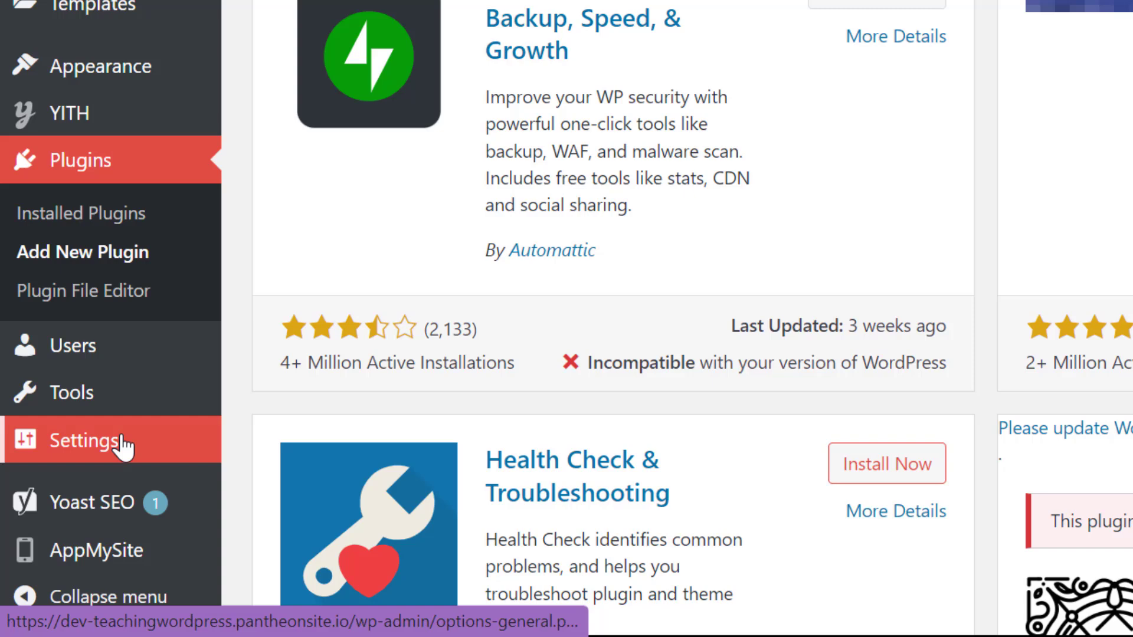
pyautogui.moveTo(80, 514)
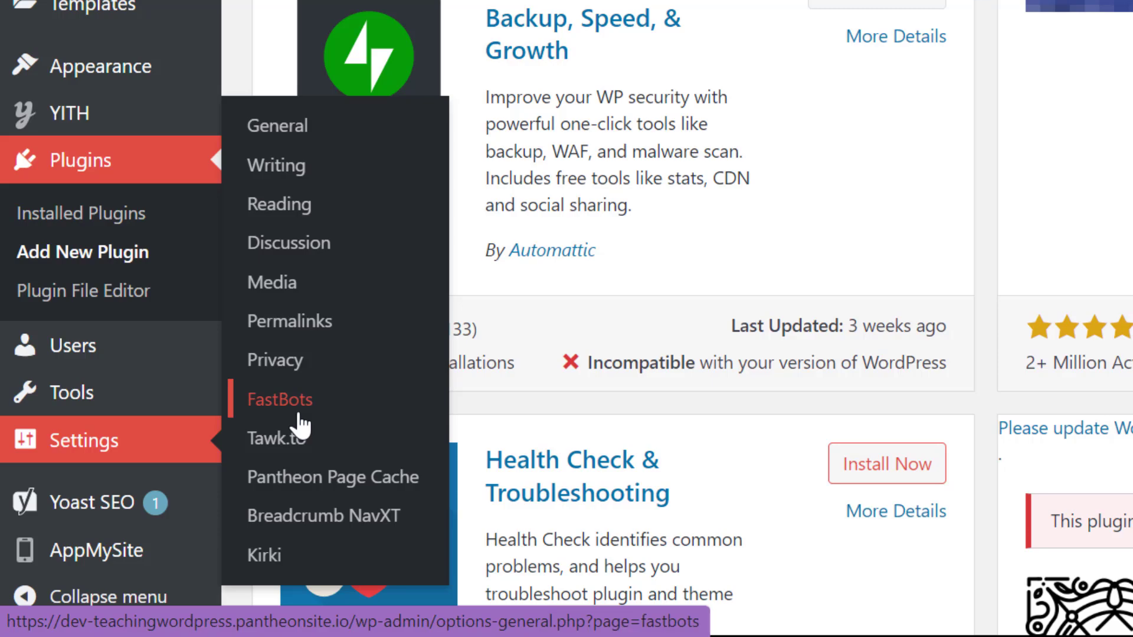
pyautogui.click(298, 420)
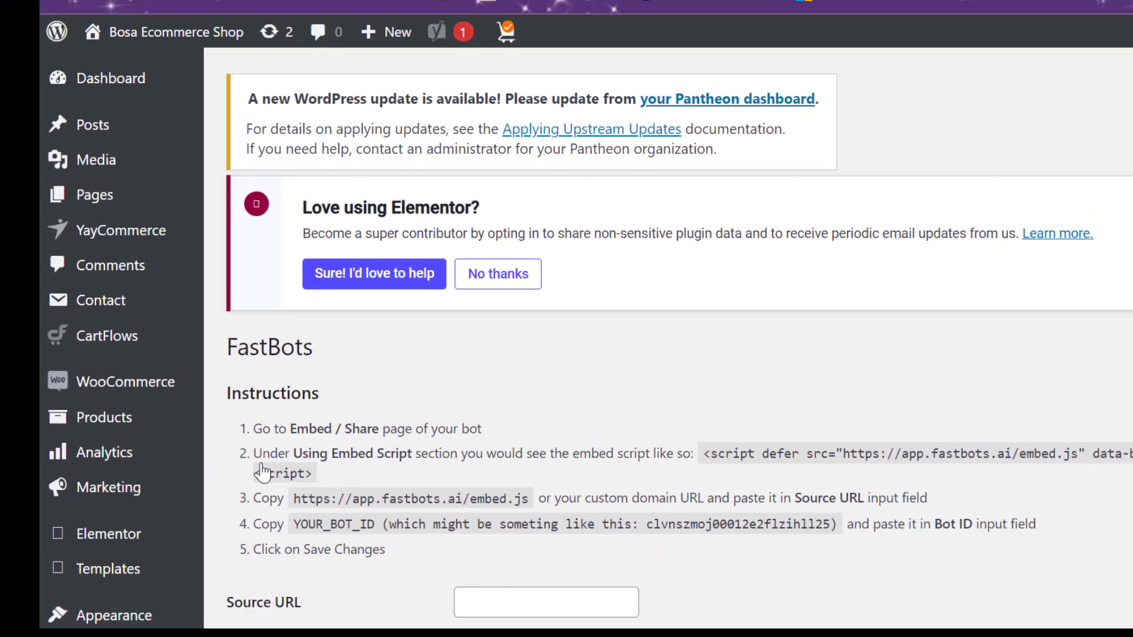
pyautogui.scroll(-3, 434, 432)
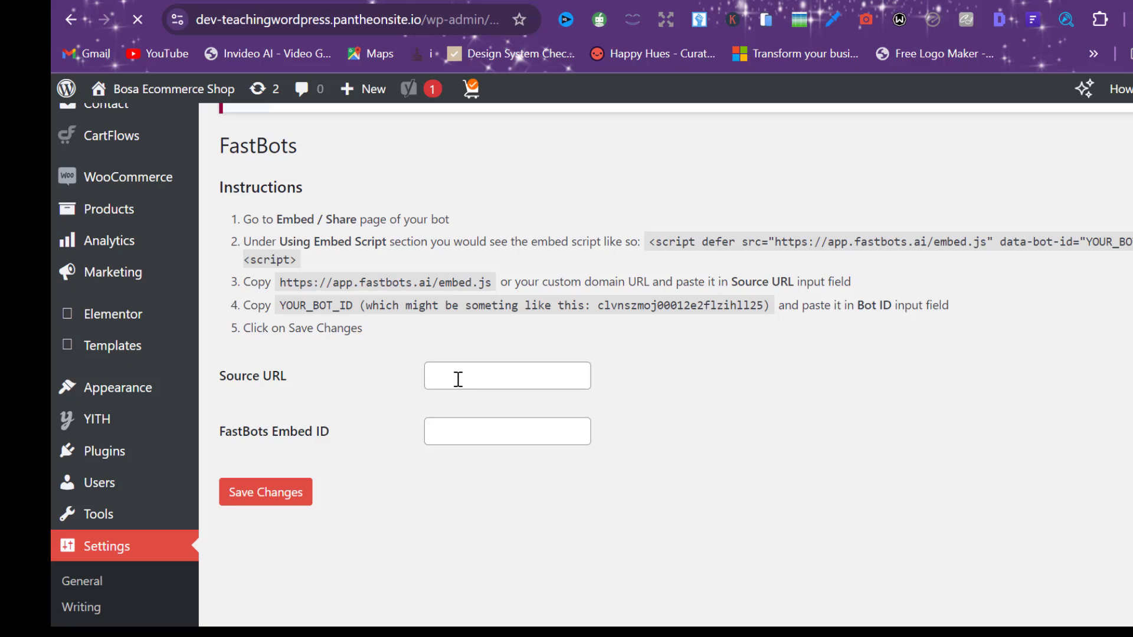
pyautogui.click(458, 379)
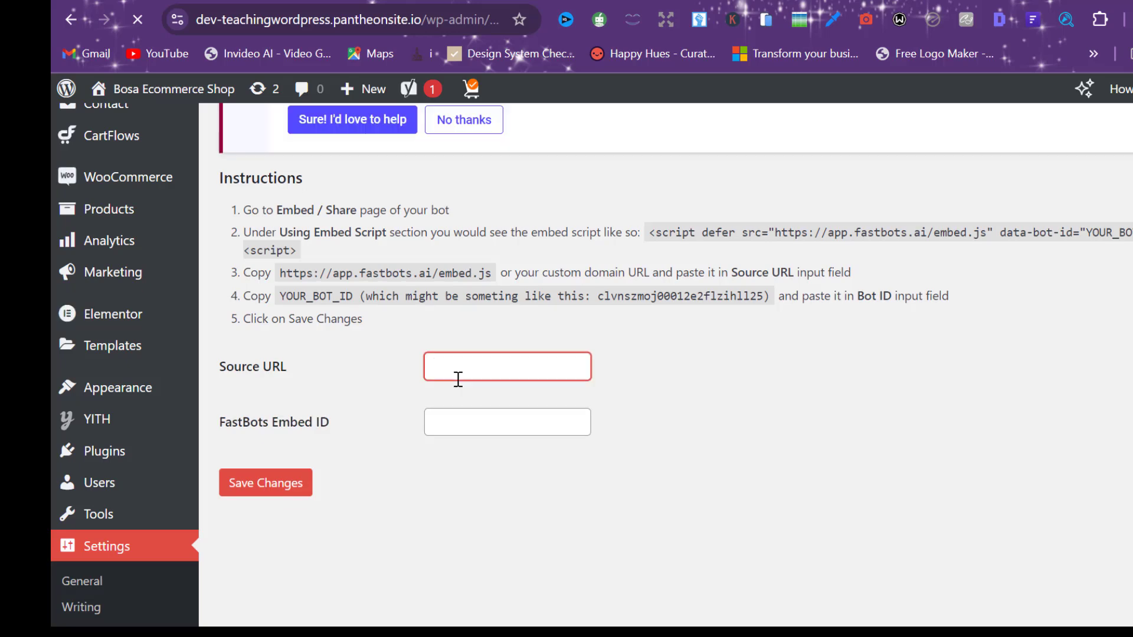
pyautogui.hotkey('ctrl', 'v')
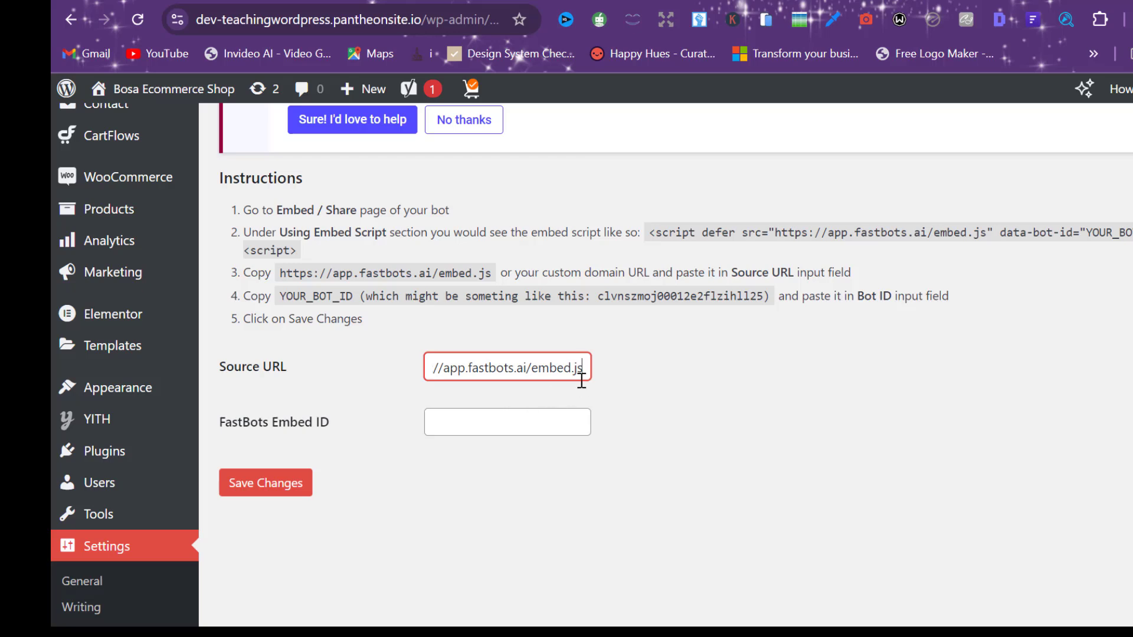
# In FastBots, copy the data-bot-id value from the embed script on the bot's Embed / Share page.
pyautogui.click(538, 420)
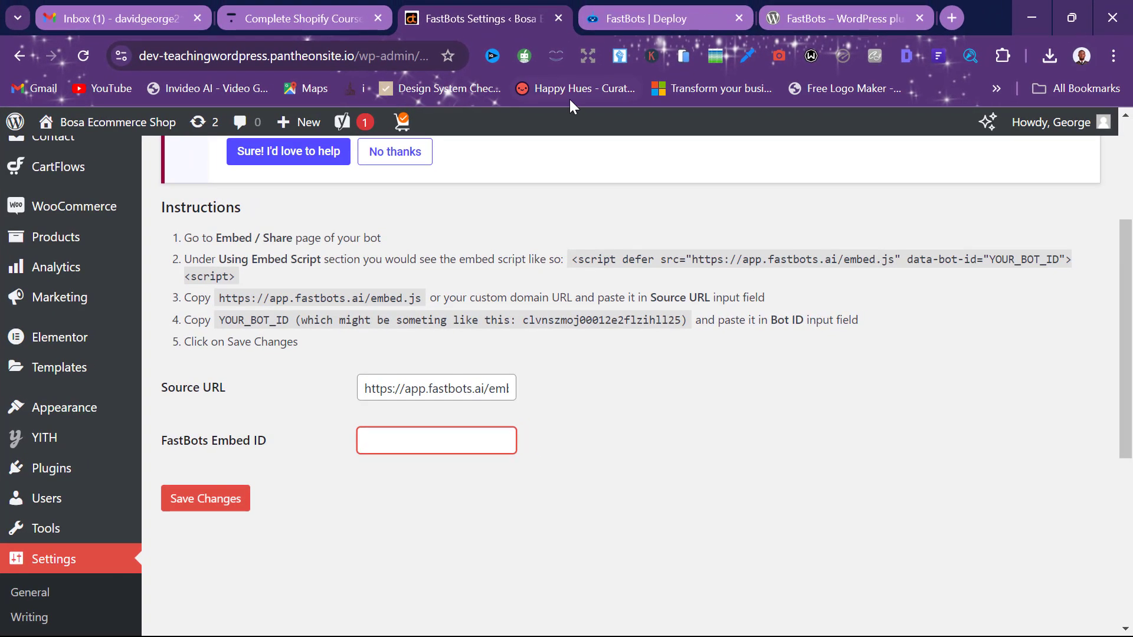
pyautogui.click(615, 18)
pyautogui.scroll(-1, 748, 414)
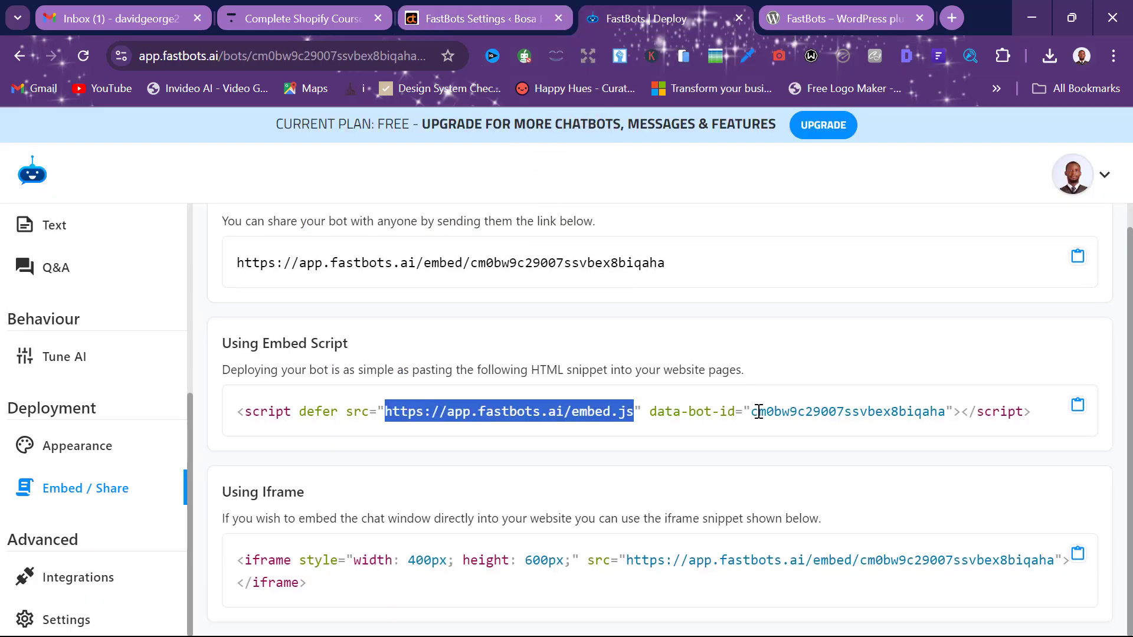
pyautogui.moveTo(759, 411); pyautogui.dragTo(947, 411)
pyautogui.click(790, 408)
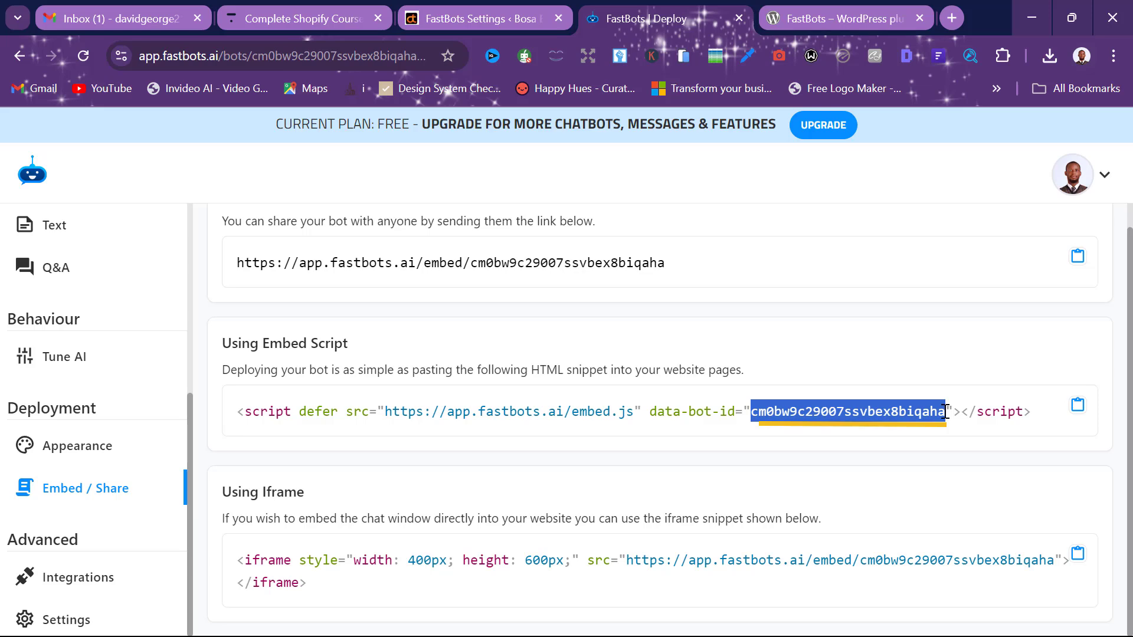
# Back in the WordPress FastBots settings, paste the copied bot ID as the FastBots Embed ID and save the settings.
pyautogui.click(505, 12)
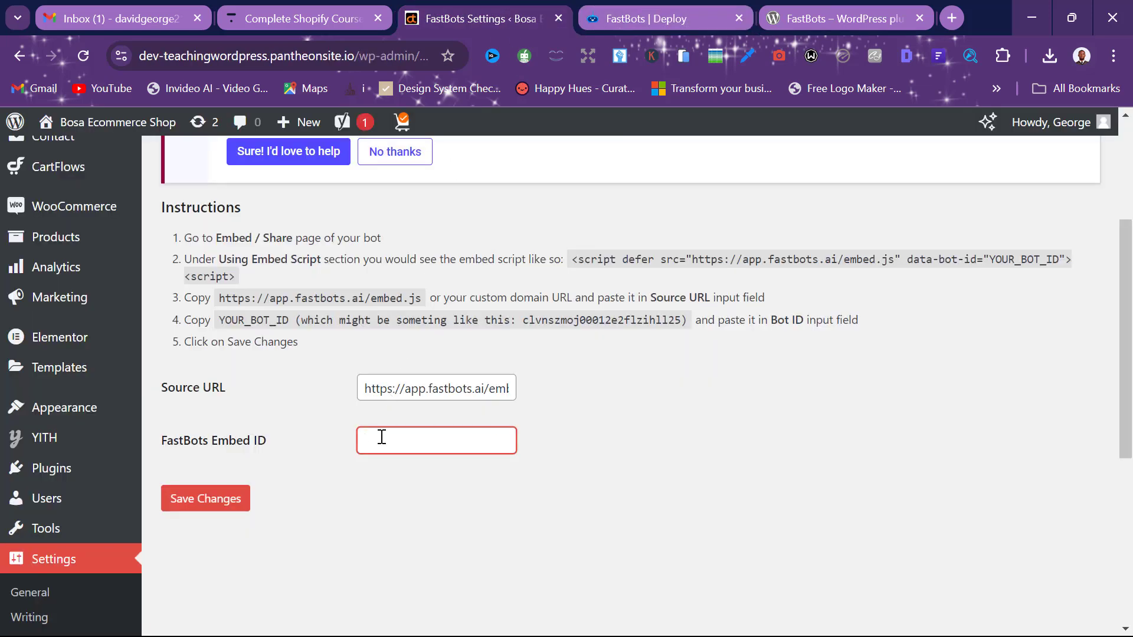
pyautogui.hotkey('ctrl', 'v')
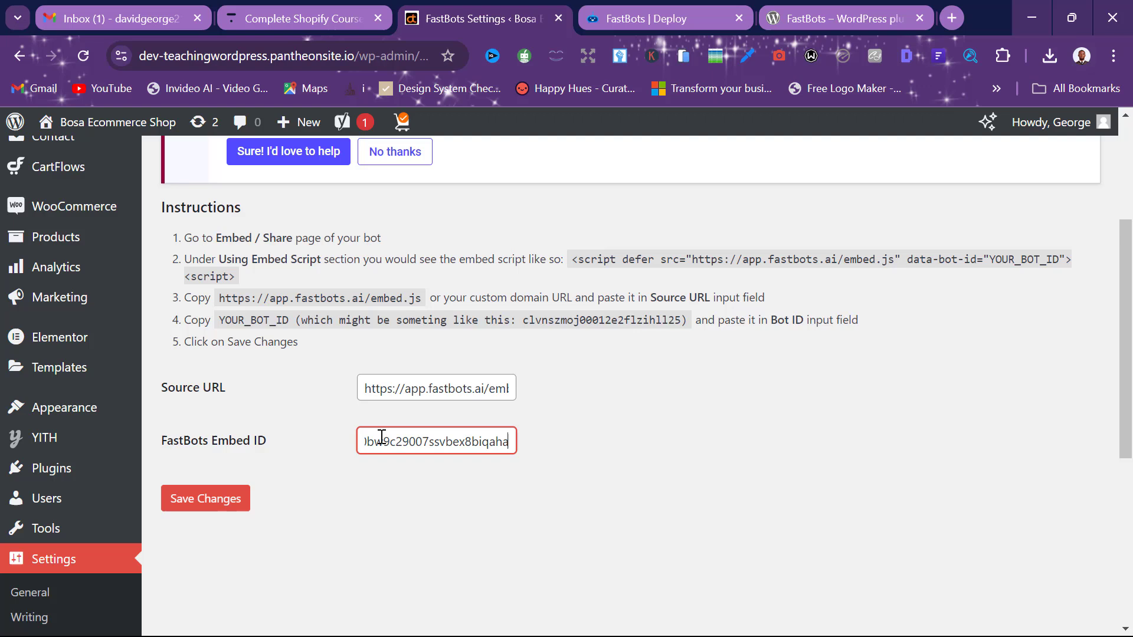
pyautogui.click(216, 505)
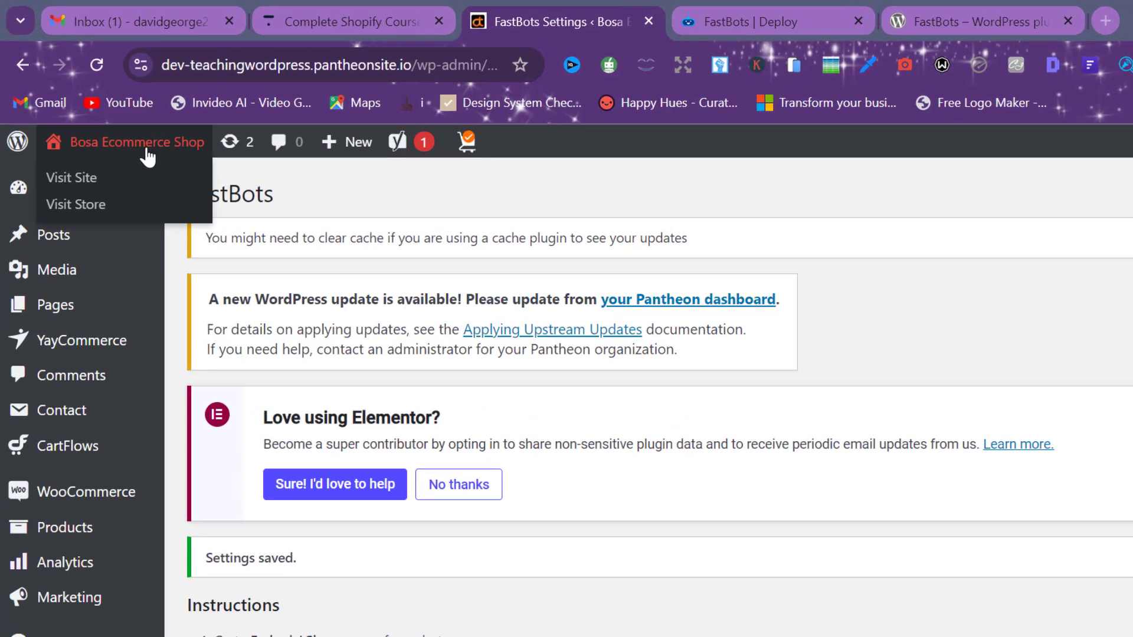
# Open the Bosa Ecommerce Shop front page in a new tab and examine the chatbot's launcher and welcome message.
pyautogui.rightClick(149, 149)
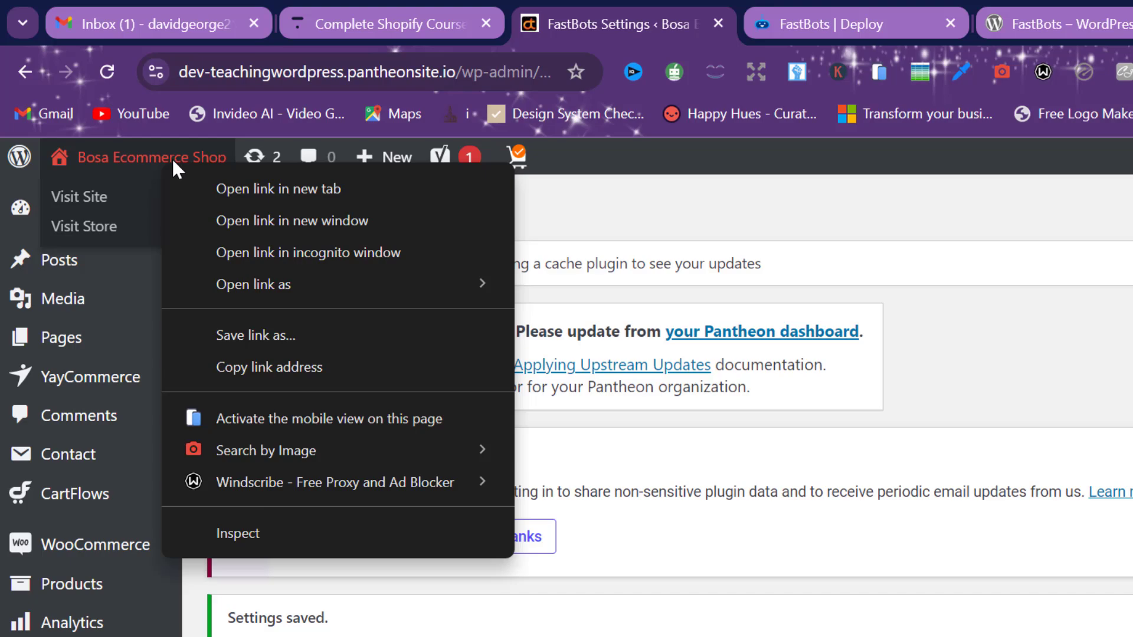
pyautogui.click(250, 191)
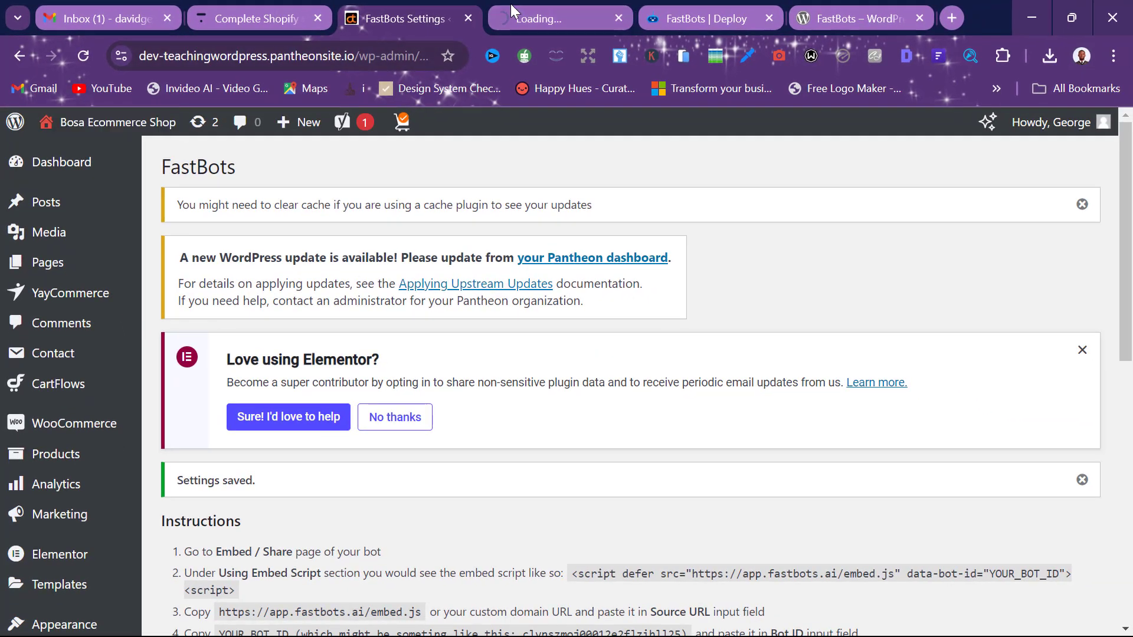
pyautogui.click(523, 14)
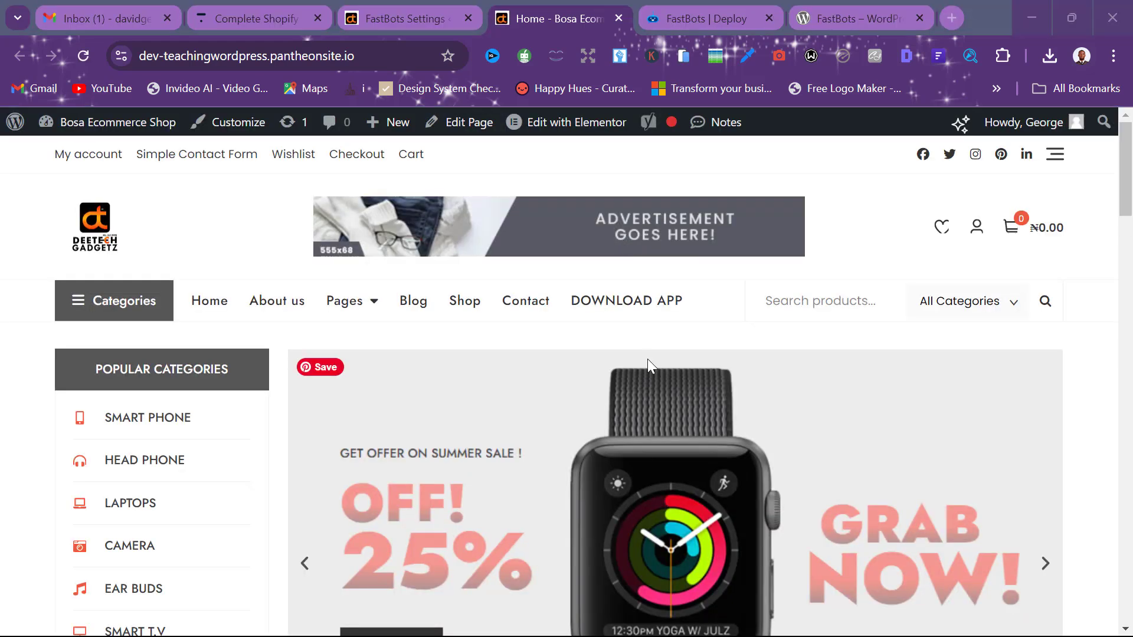
pyautogui.scroll(-2, 647, 359)
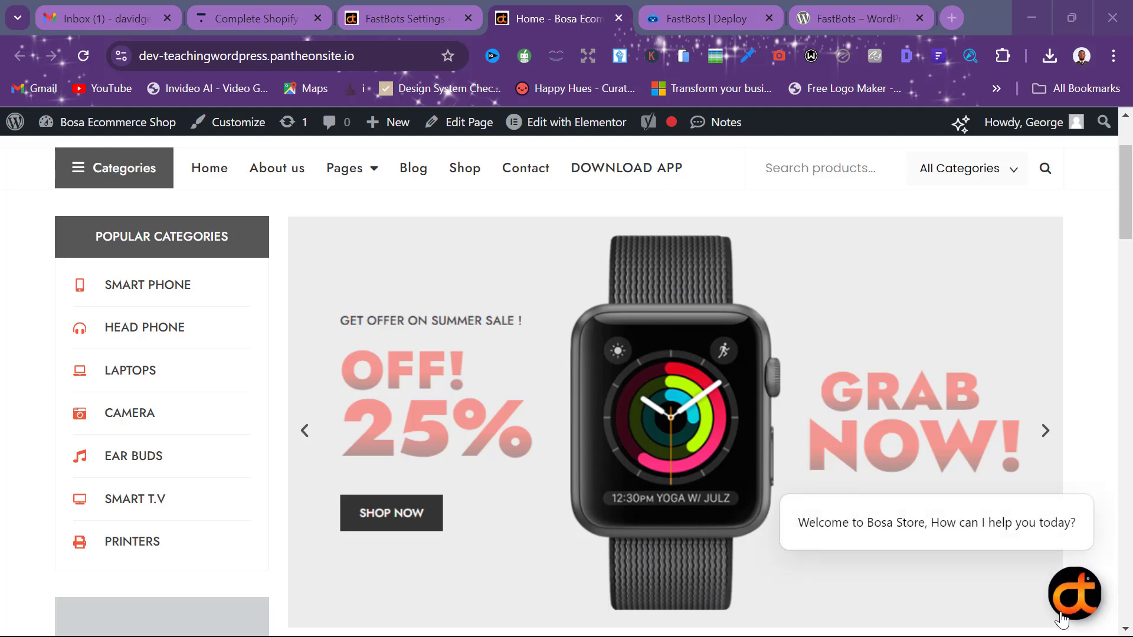
pyautogui.moveTo(877, 531)
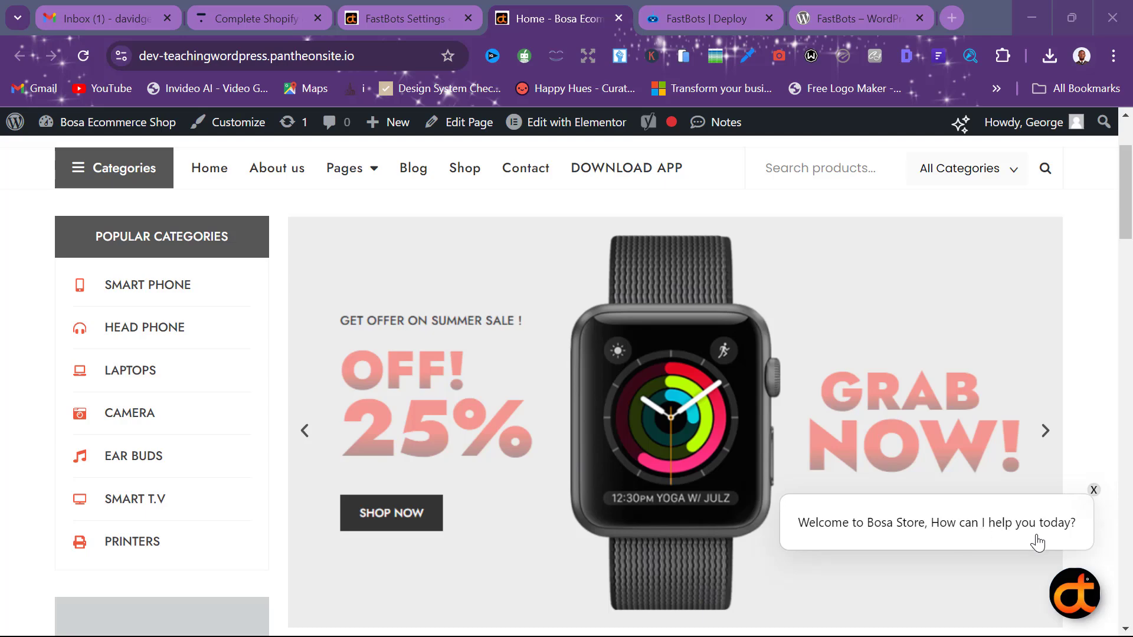
# Open the chatbot on the store page and ask it "how long does it take to deliver a product".
pyautogui.click(1072, 569)
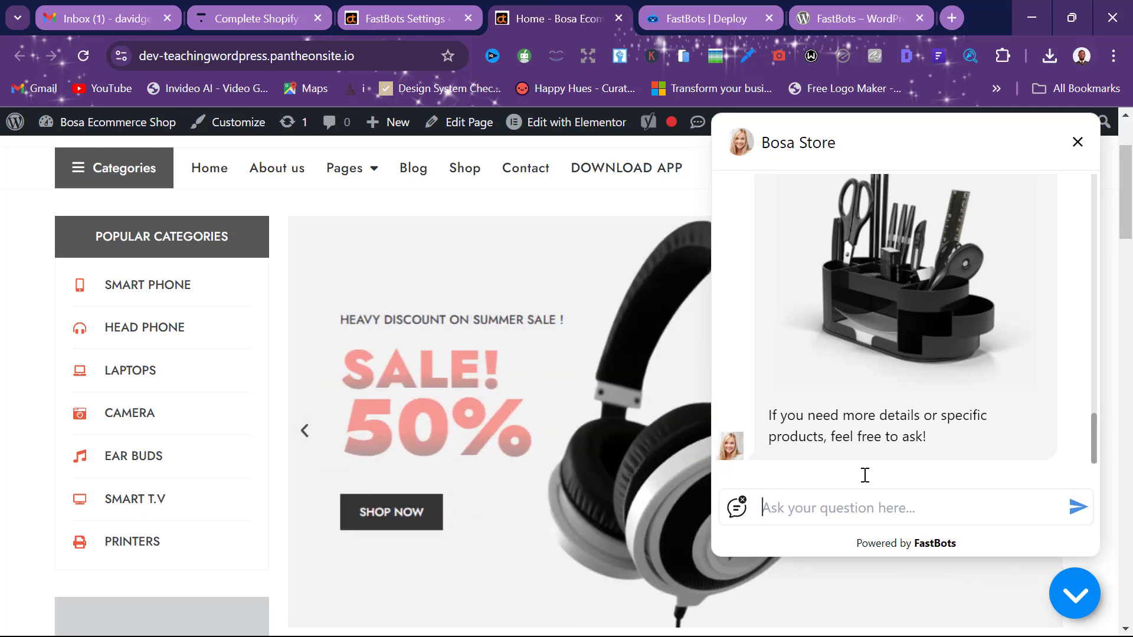
pyautogui.write('how lo')
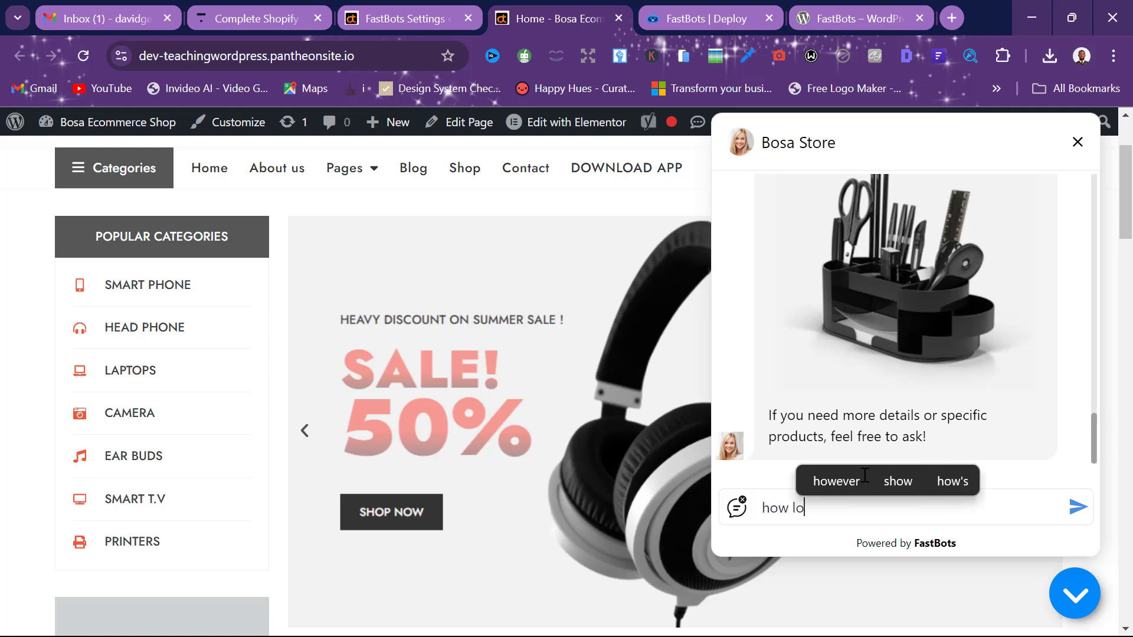
pyautogui.write('ng does it ')
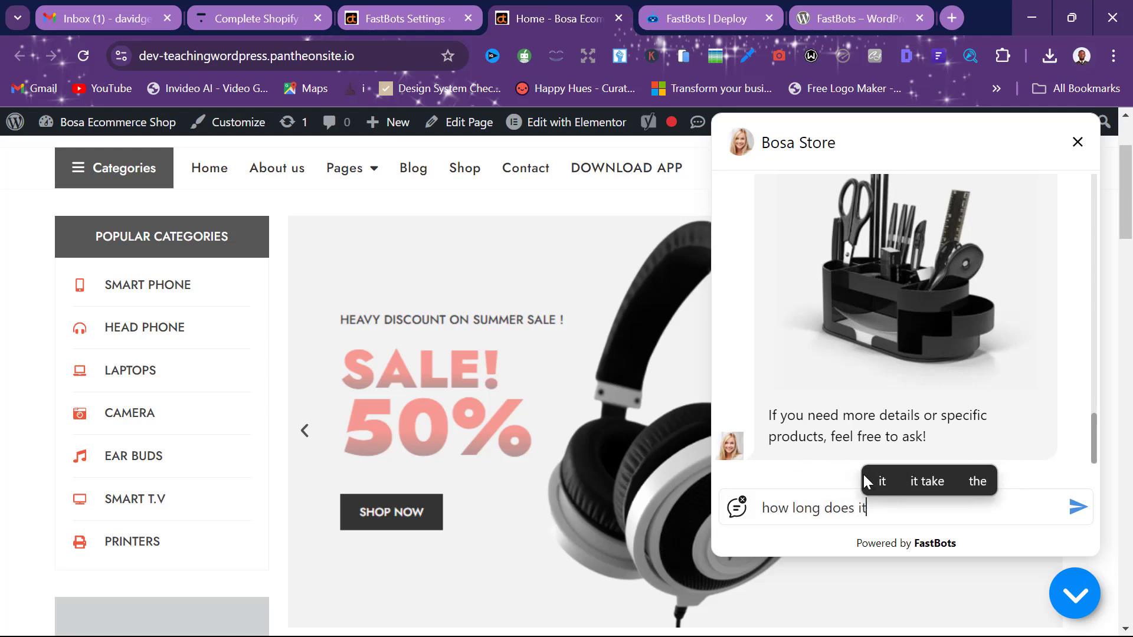
pyautogui.write('take to ')
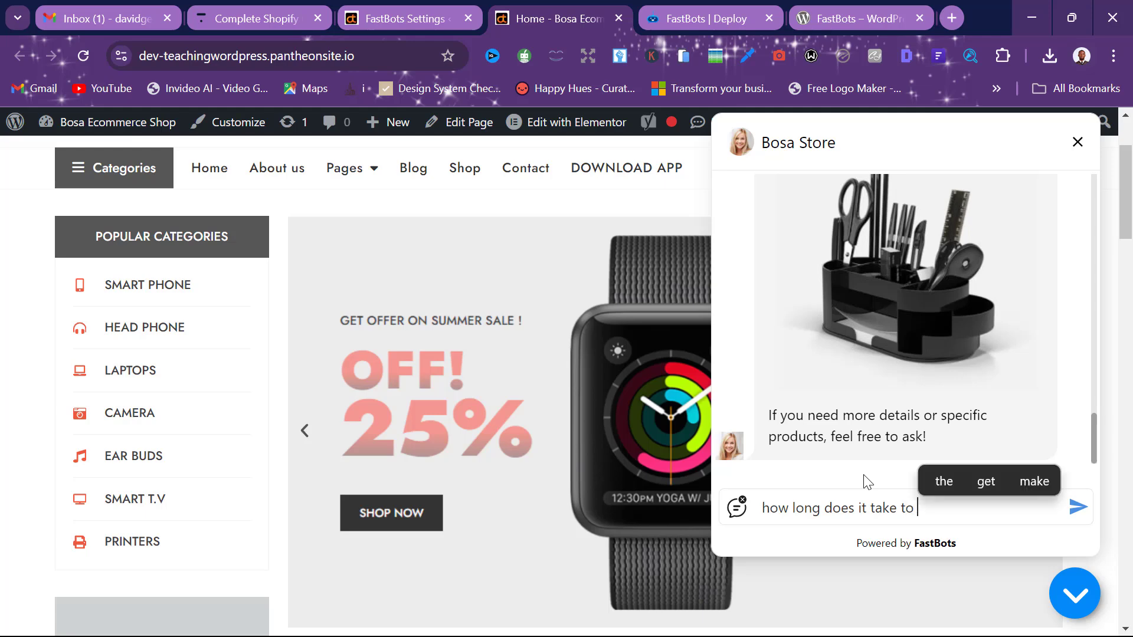
pyautogui.write('delive')
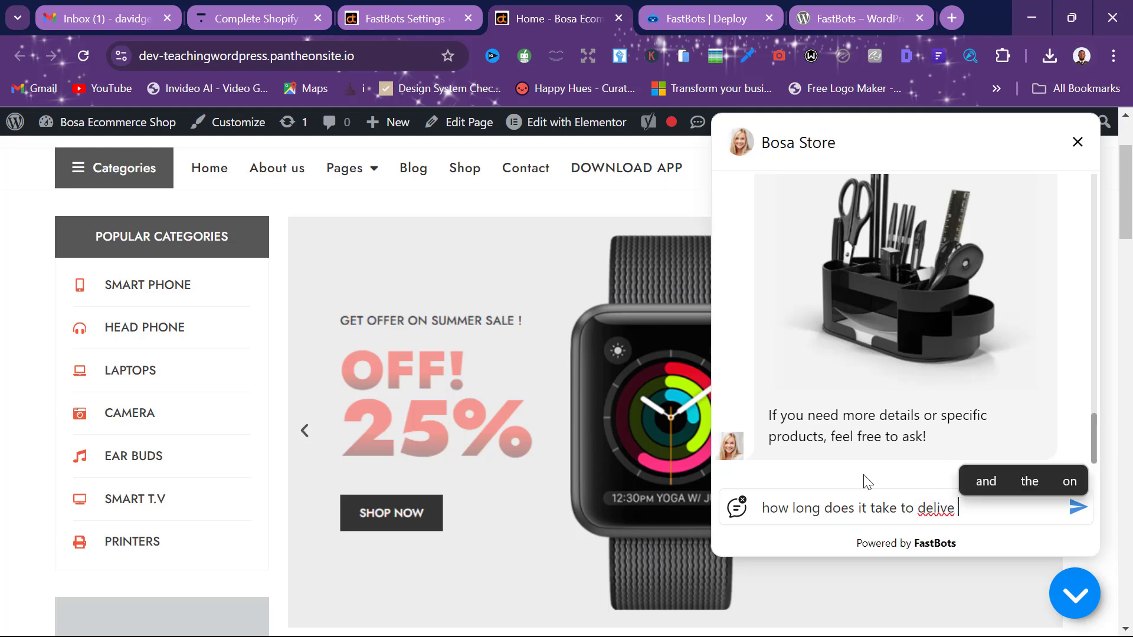
pyautogui.write('r a product')
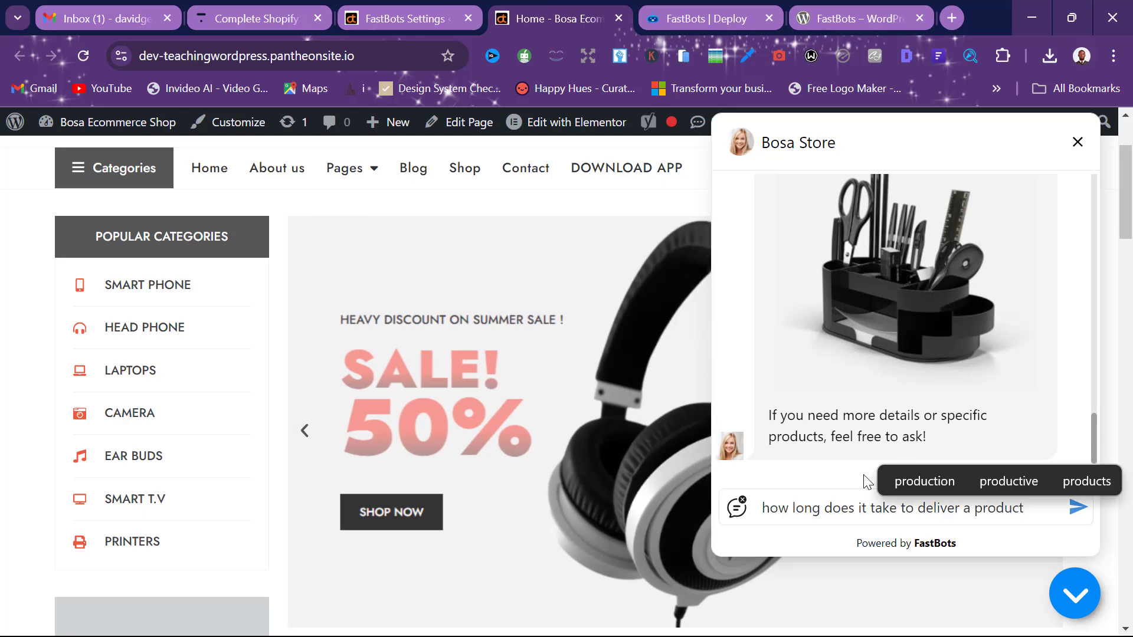
pyautogui.press('Return')
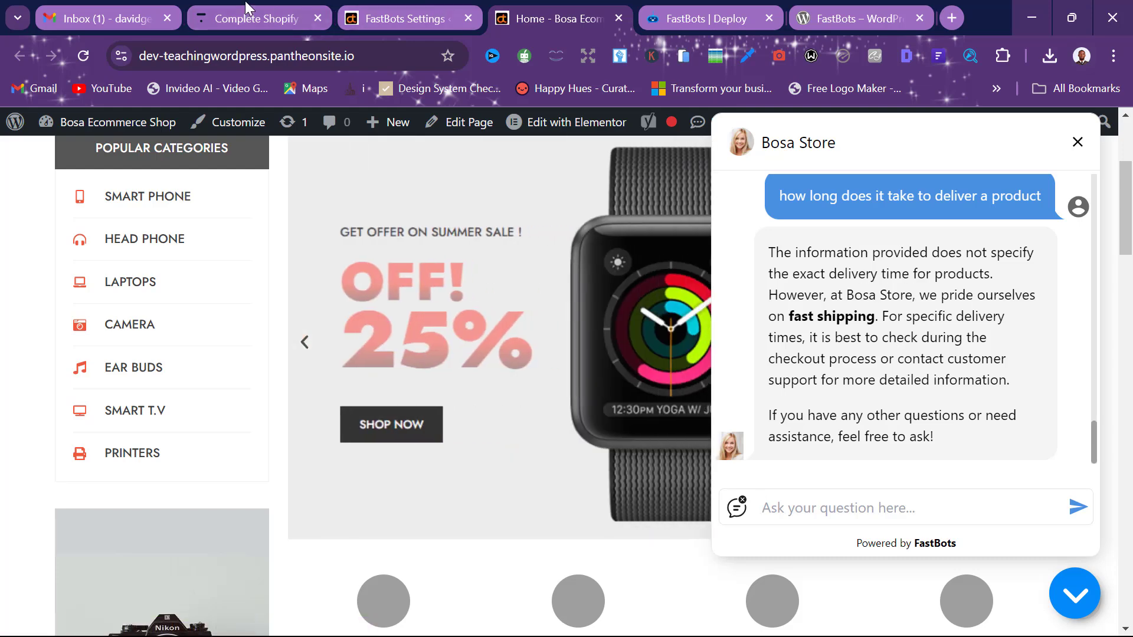
# Switch to FastBots and add a new blank question-and-answer entry in the bot's Q&A section.
pyautogui.click(662, 5)
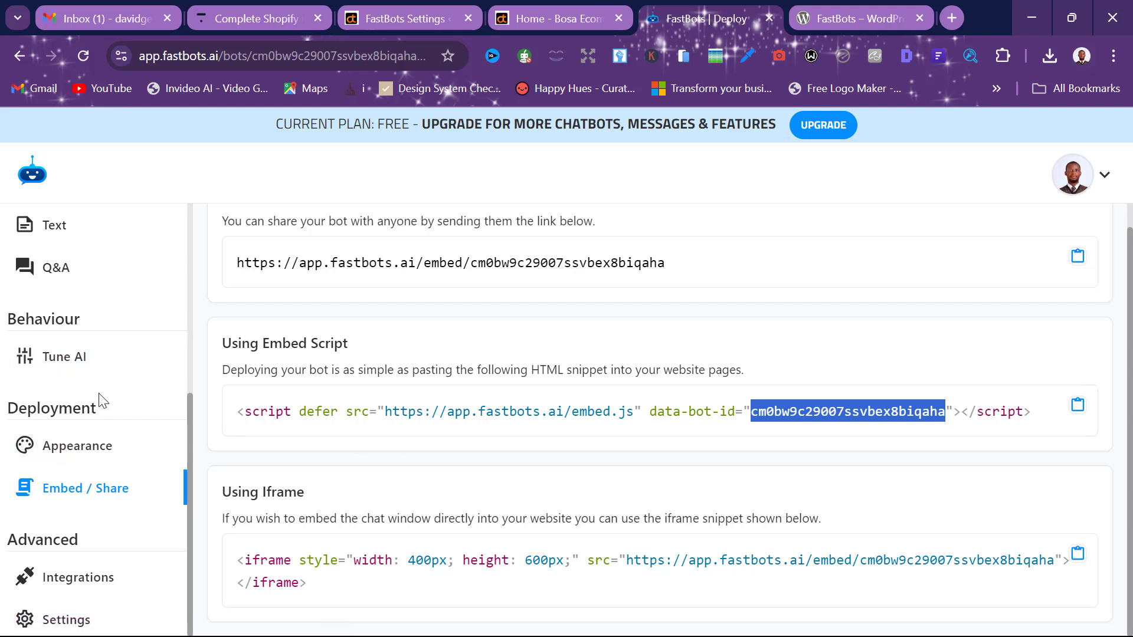
pyautogui.click(52, 270)
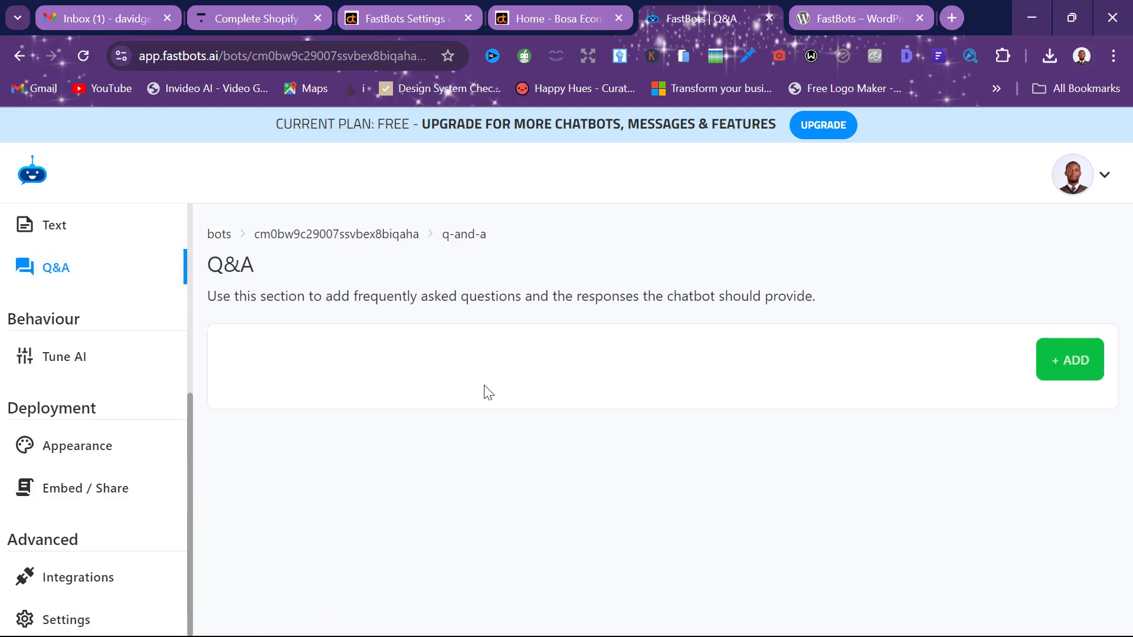
pyautogui.click(1075, 359)
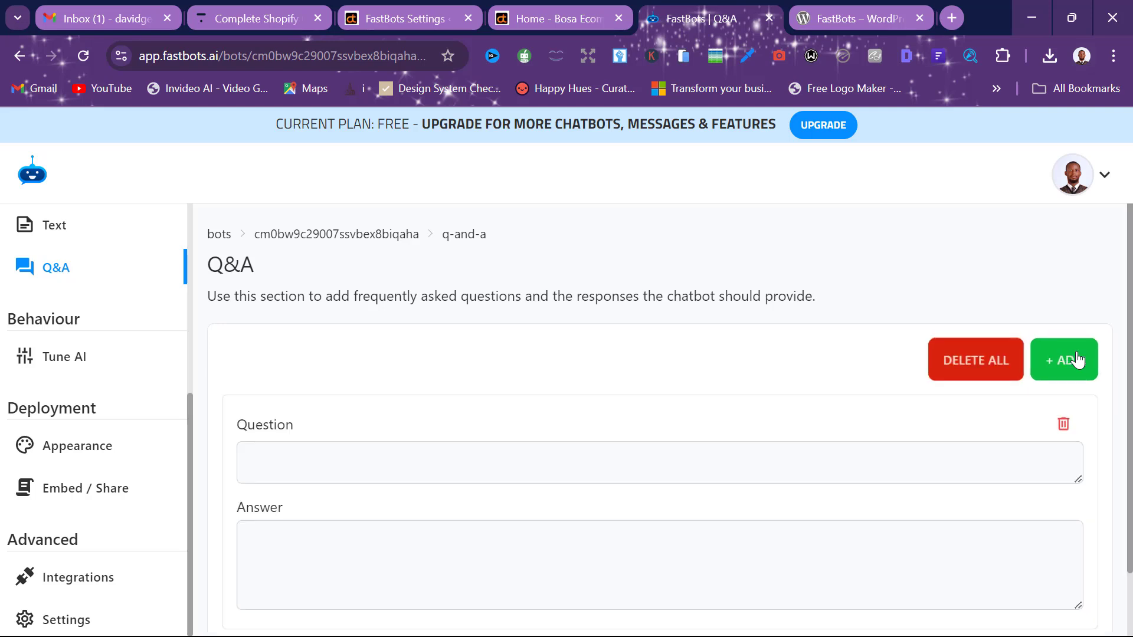
pyautogui.click(572, 459)
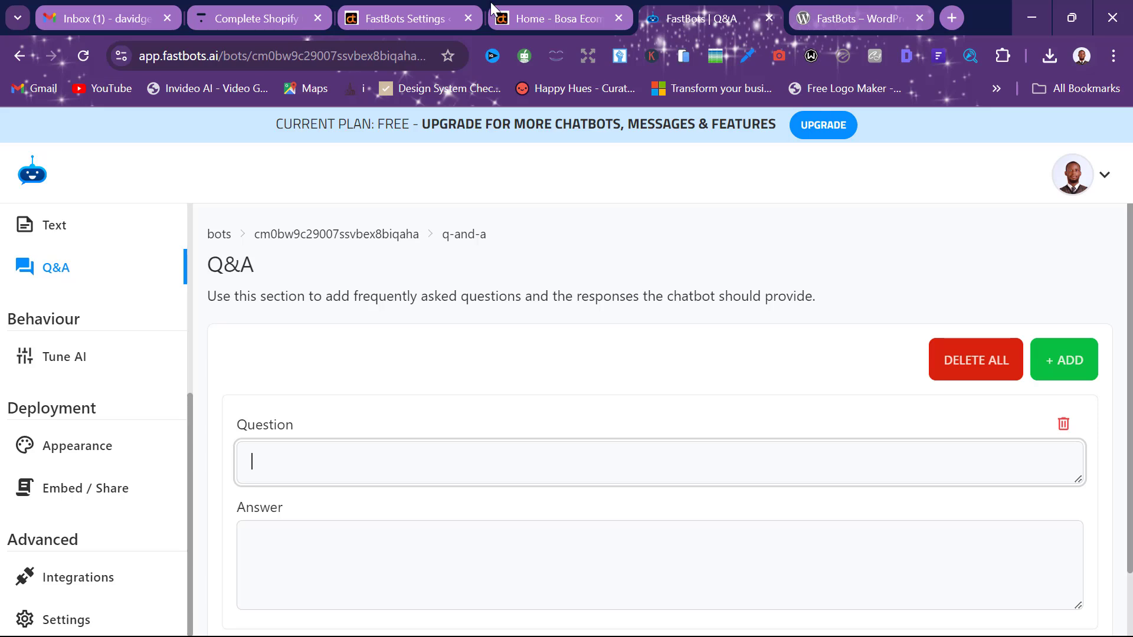
# Copy "how long does it take to deliver a product" from the store's chat and paste it as the Q&A entry's question.
pyautogui.click(529, 21)
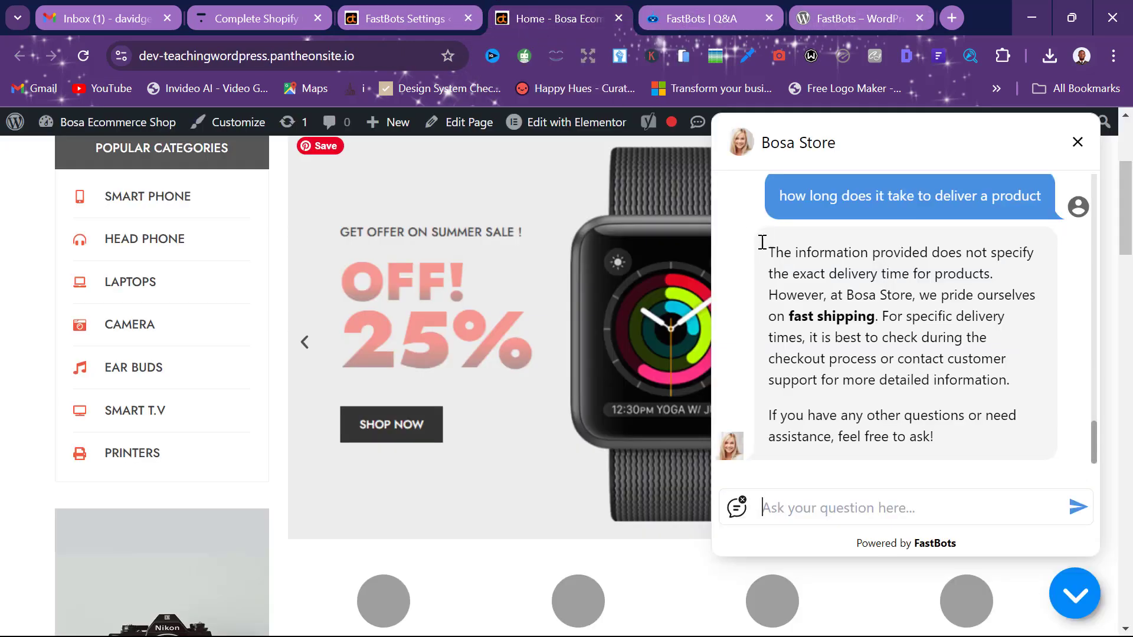
pyautogui.scroll(1, 865, 330)
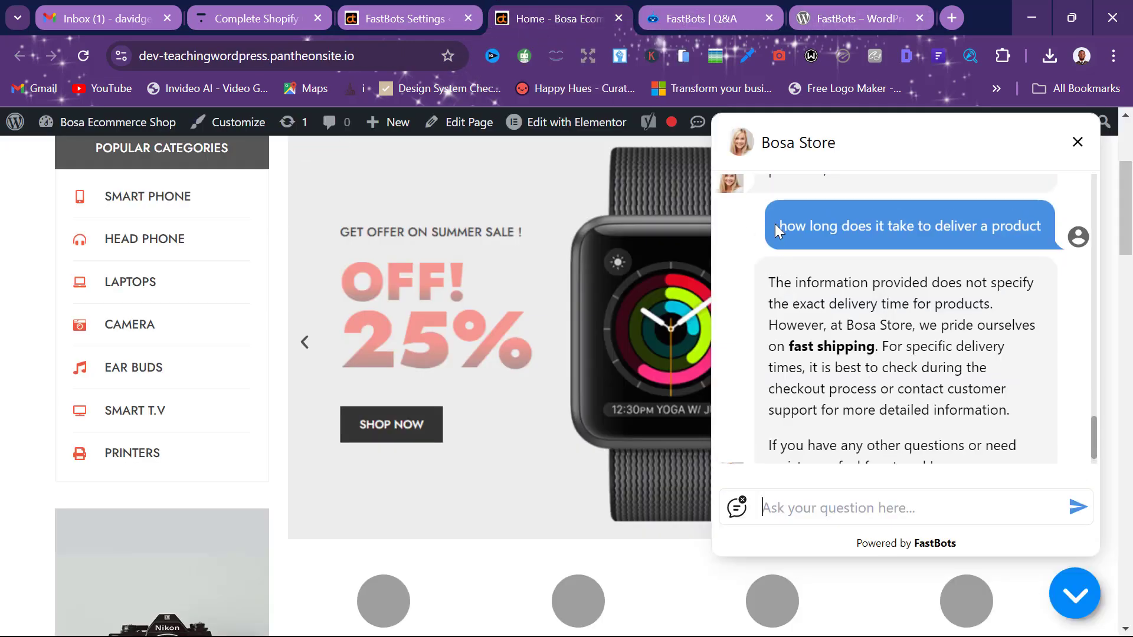
pyautogui.moveTo(774, 224); pyautogui.dragTo(1049, 219)
pyautogui.hotkey('ctrl', 'c')
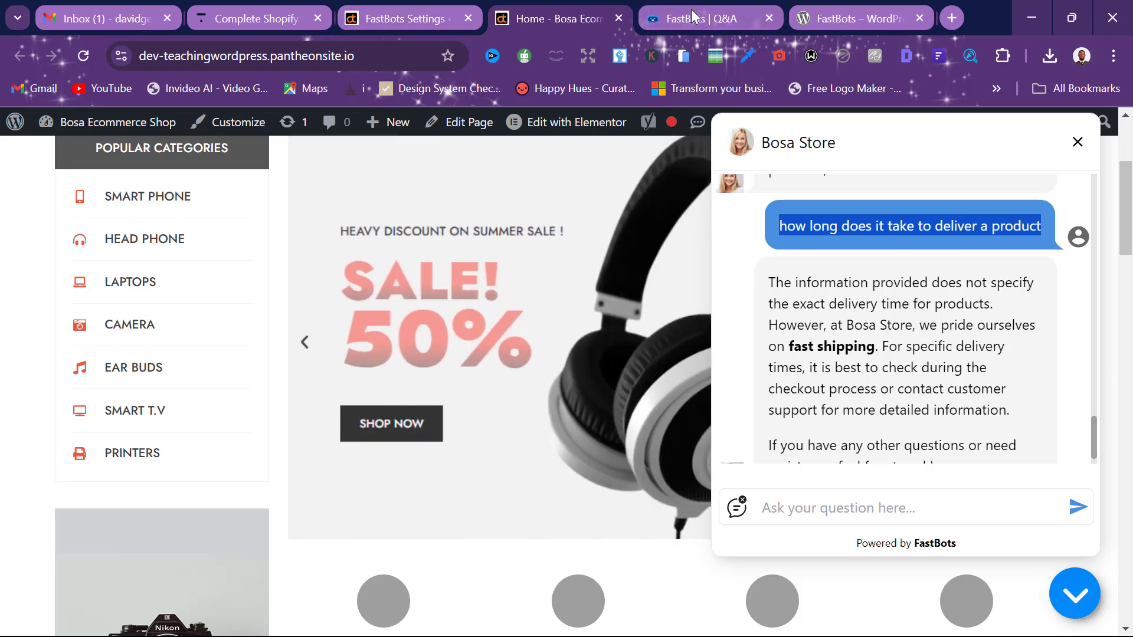
pyautogui.click(691, 13)
pyautogui.hotkey('ctrl', 'v')
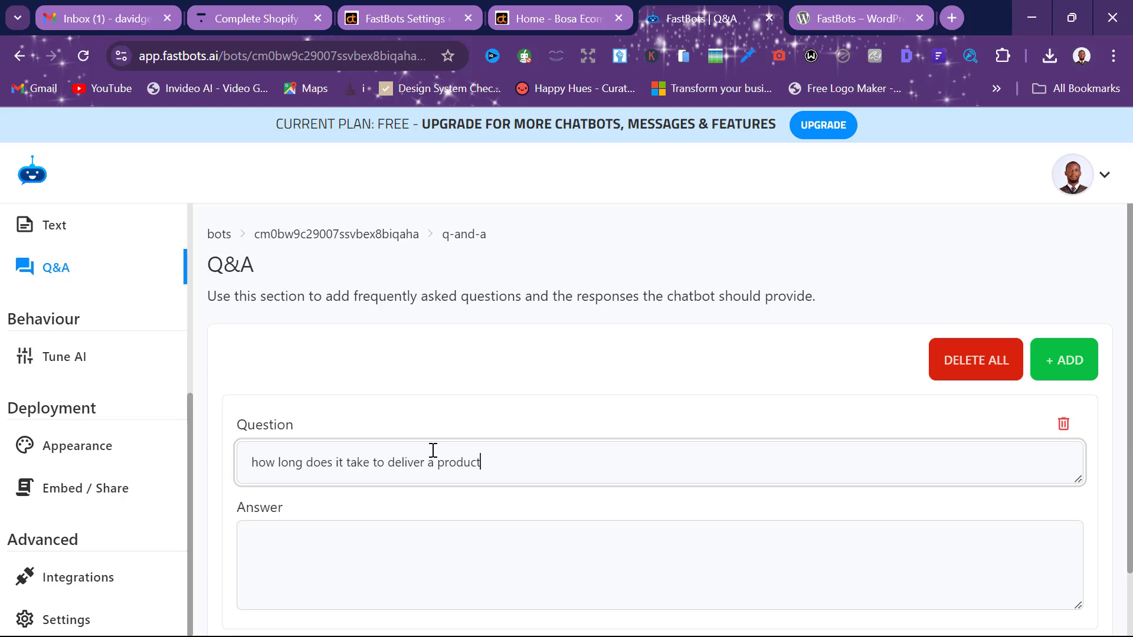
# Paste the delivery answer (processing 1-2, local 3-5, international 7-14 business days, plus the tracking note) and save the Q&A entry.
pyautogui.click(421, 550)
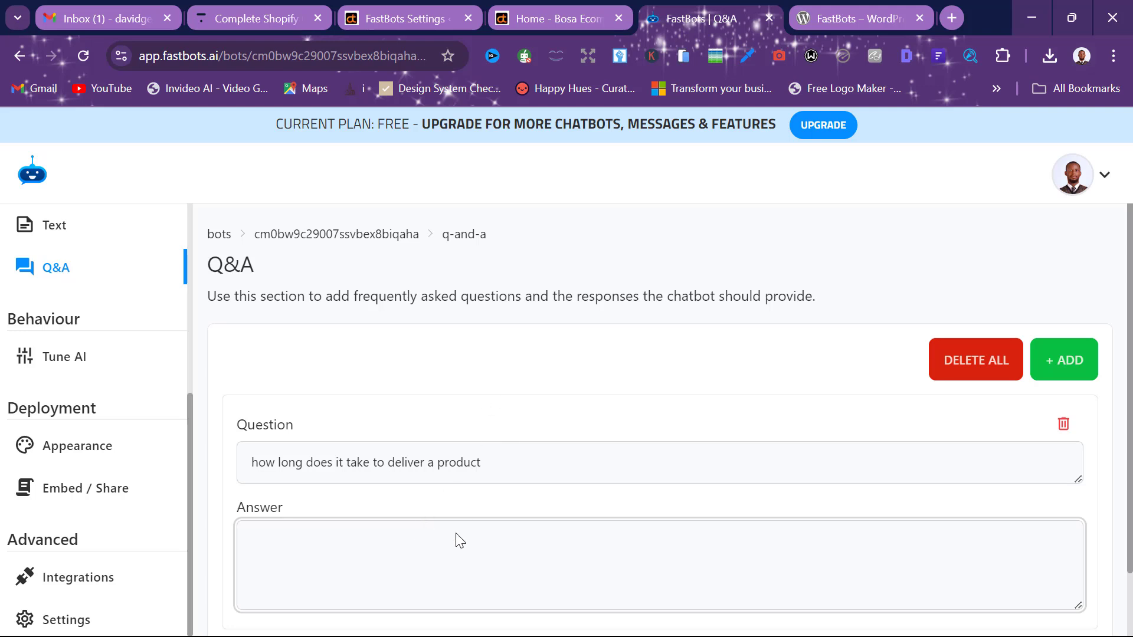
pyautogui.hotkey('ctrl', 'v')
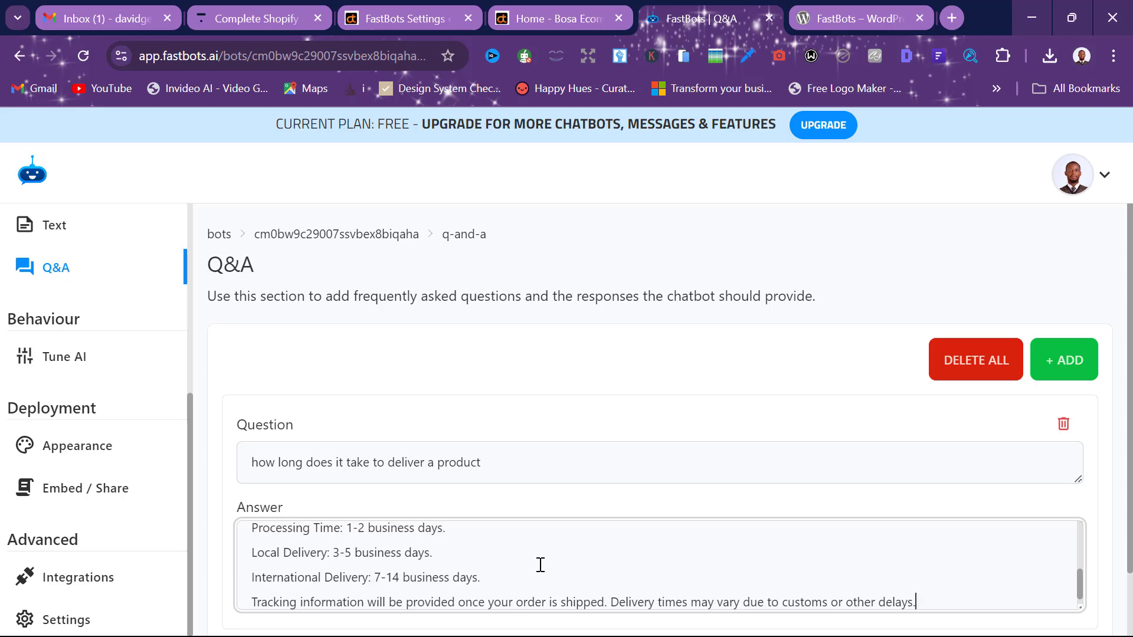
pyautogui.scroll(-1, 540, 565)
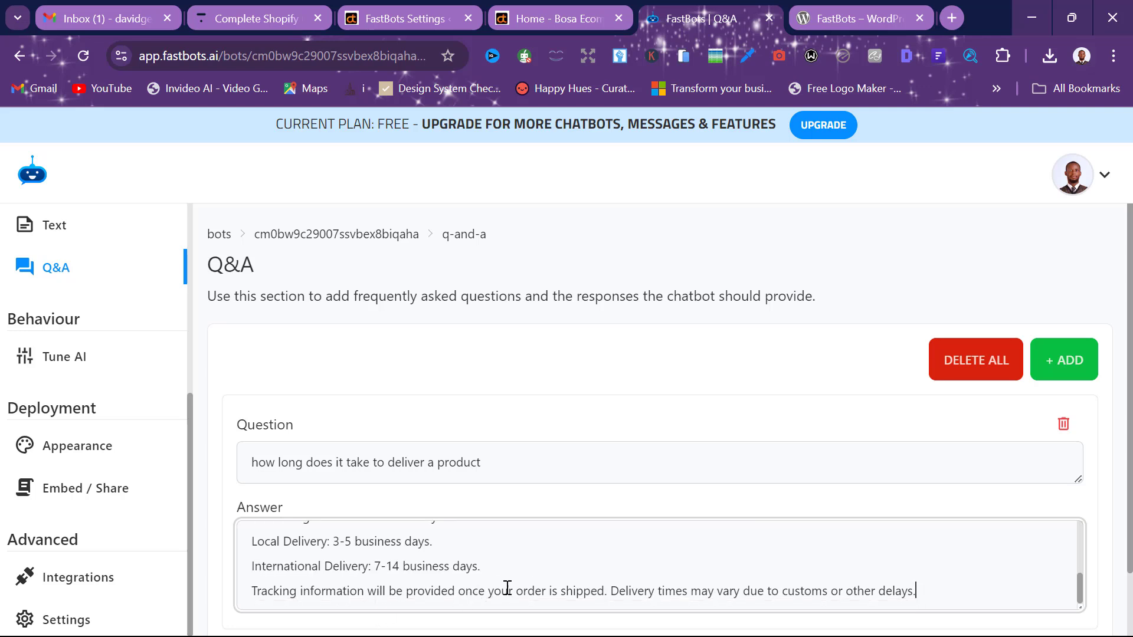
pyautogui.scroll(-1, 669, 575)
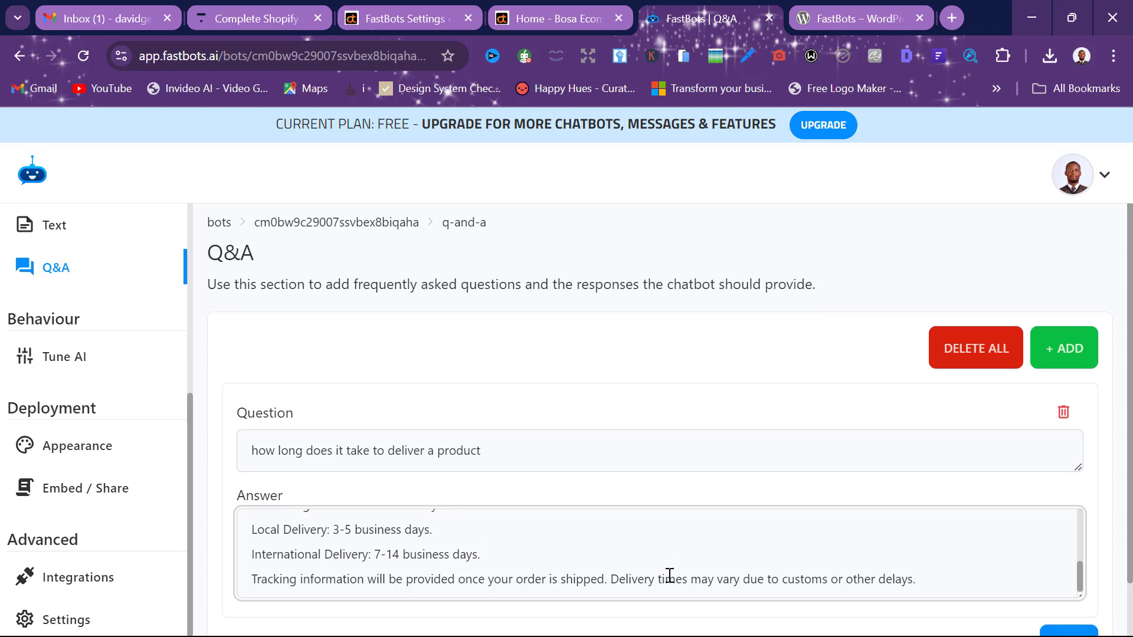
pyautogui.click(1068, 587)
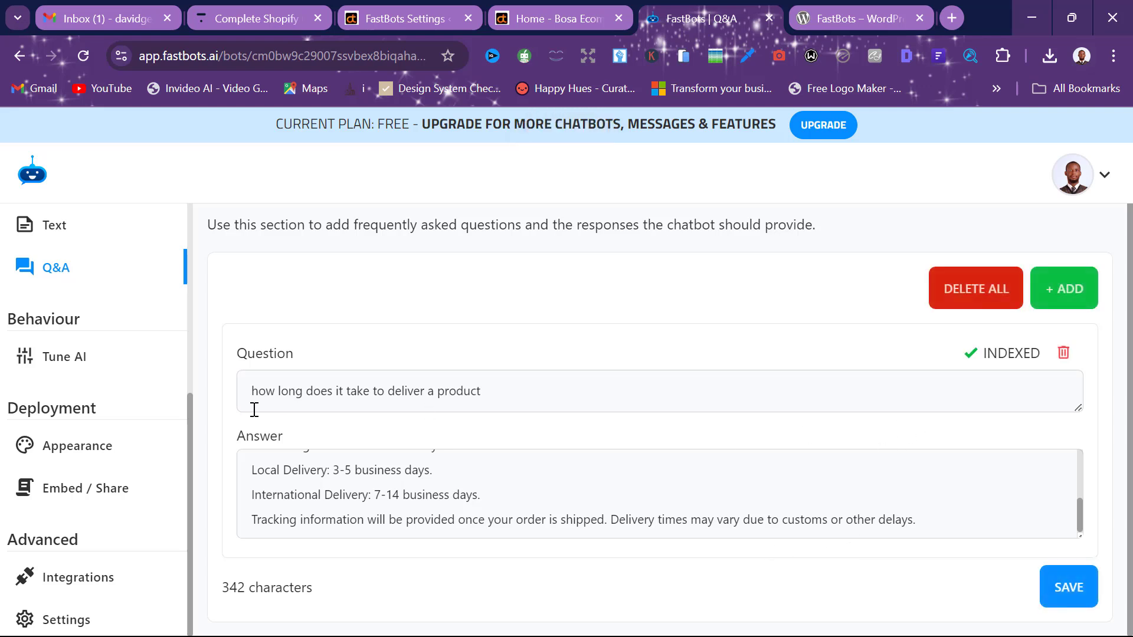
# Return to the store page, ask the chatbot "how long does it take to deliver a product" again and review its reply.
pyautogui.click(560, 7)
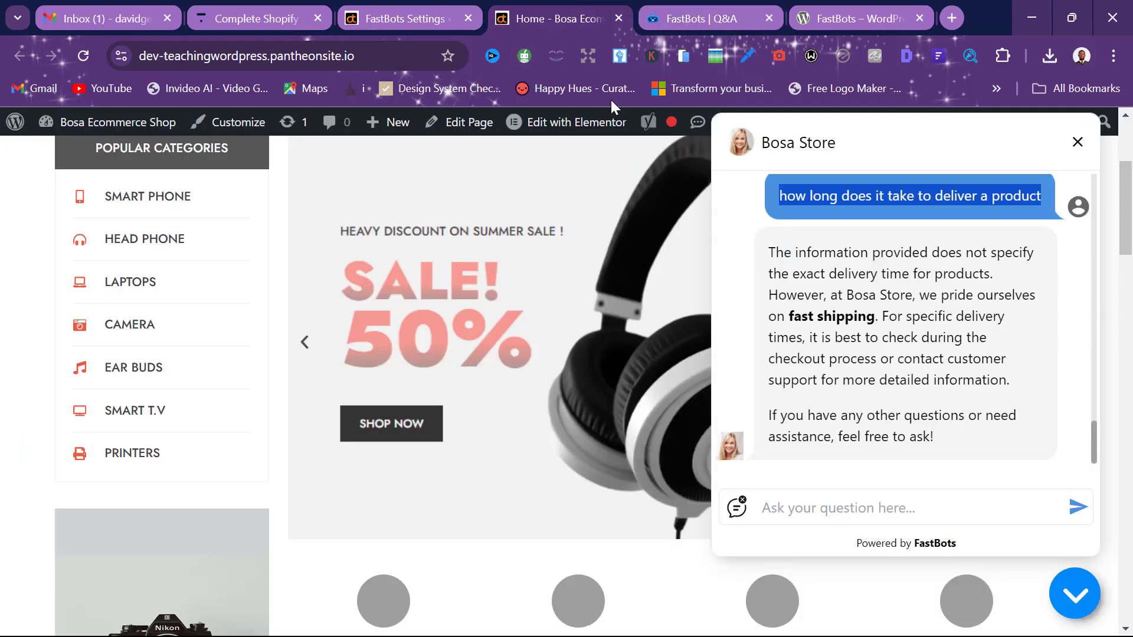
pyautogui.click(797, 492)
pyautogui.hotkey('ctrl', 'v')
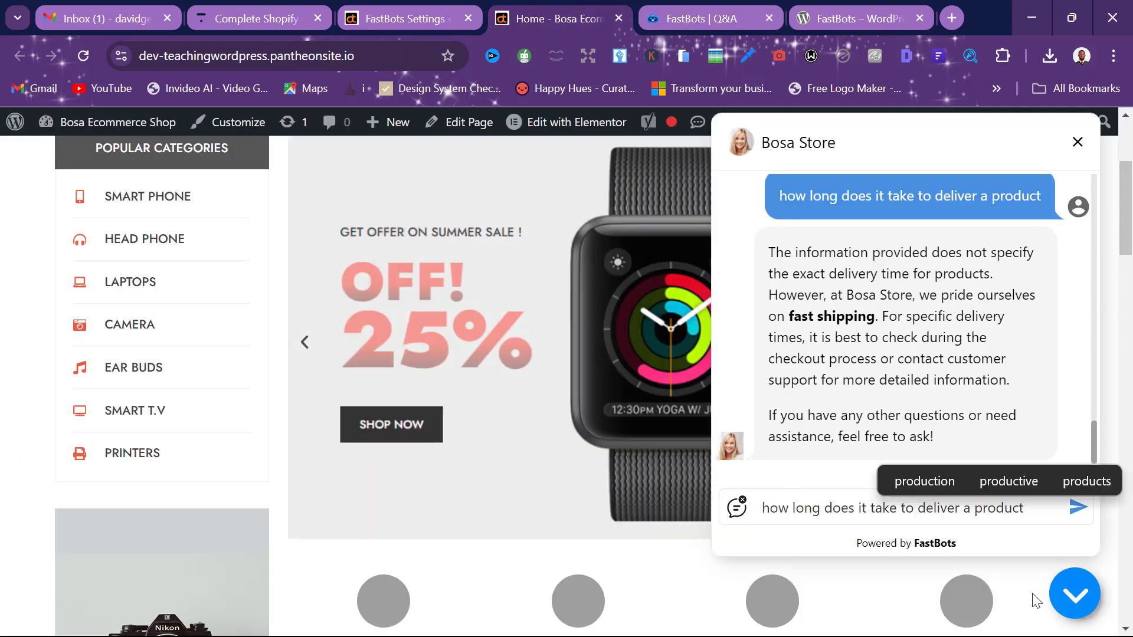
pyautogui.click(1076, 507)
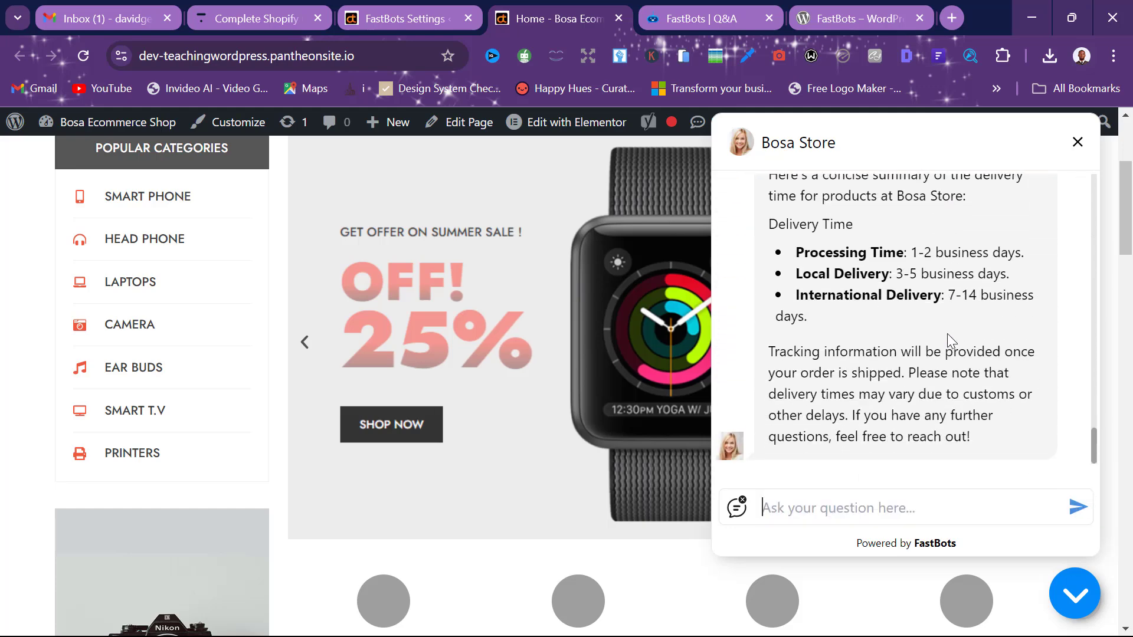
pyautogui.scroll(1, 916, 295)
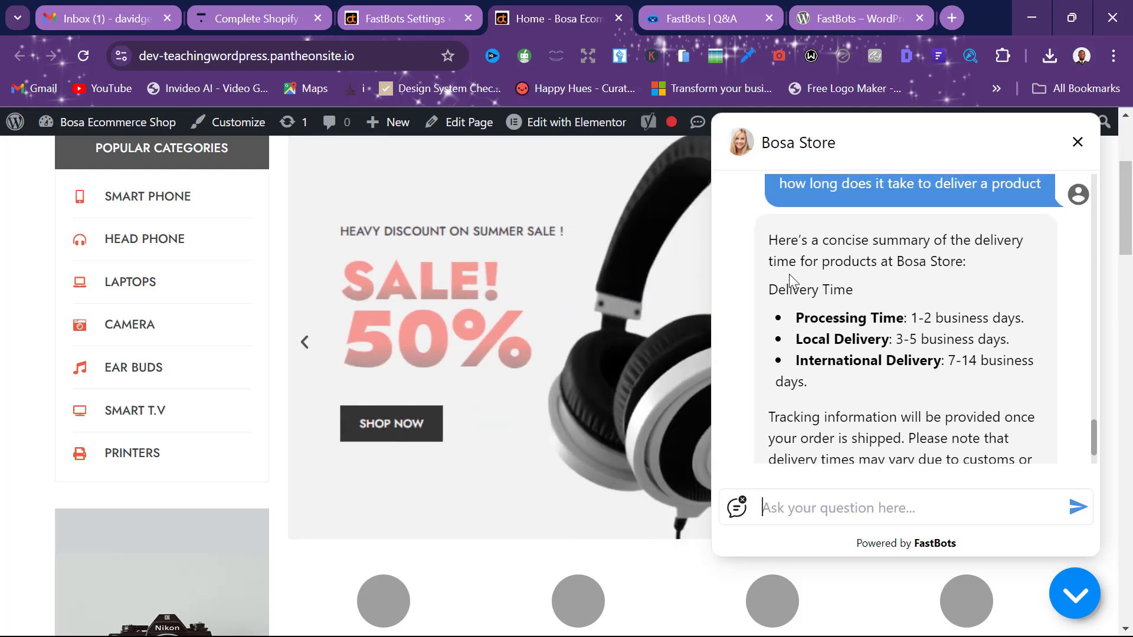
# Read through the chatbot's full delivery-time reply in the store chat and compare it with its earlier answer.
pyautogui.scroll(-1, 850, 274)
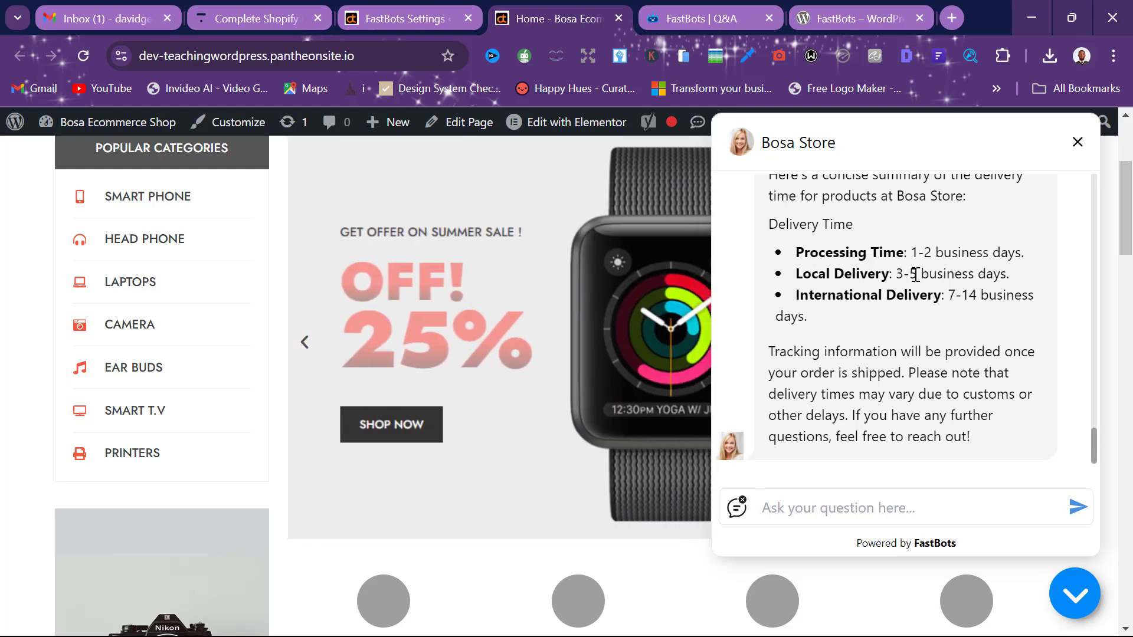
pyautogui.scroll(-1, 896, 289)
pyautogui.scroll(8, 887, 358)
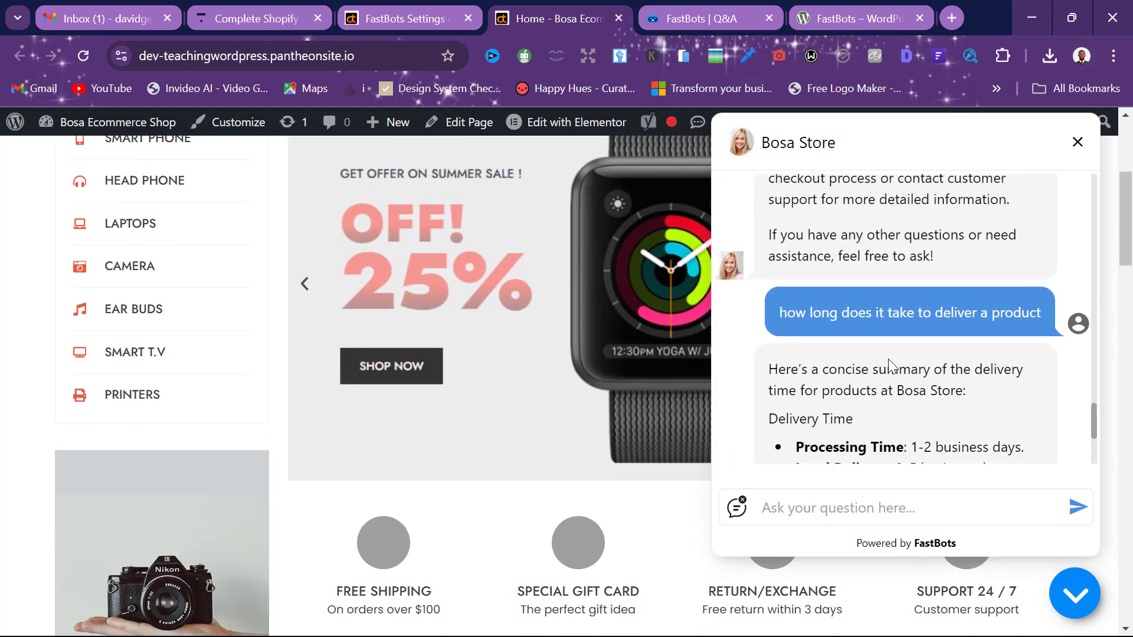
pyautogui.scroll(-3, 891, 365)
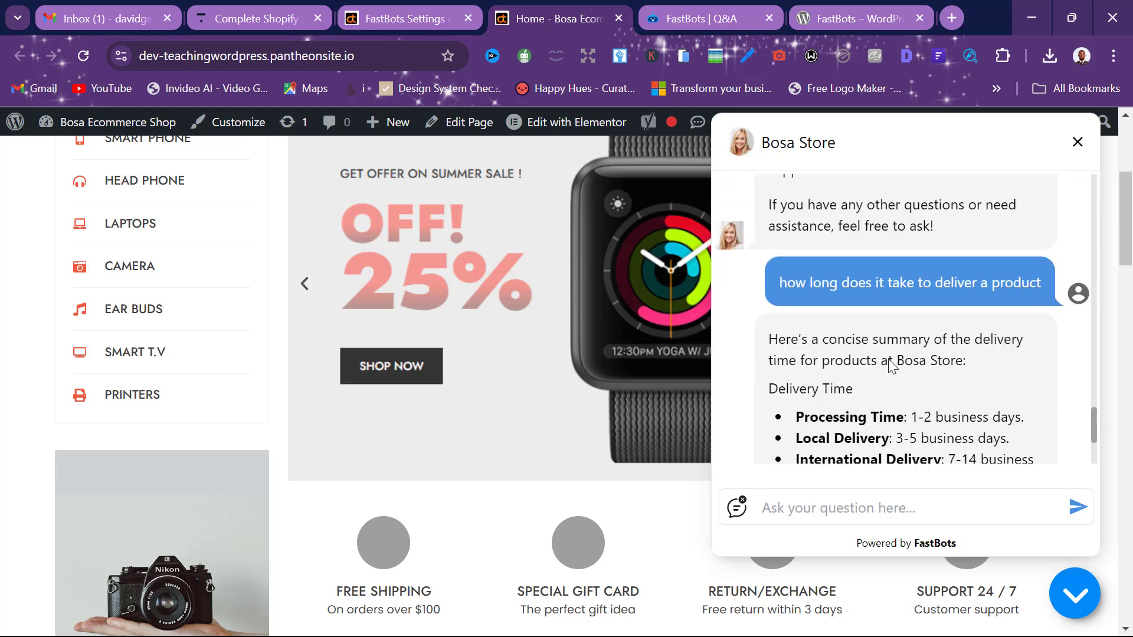
pyautogui.scroll(-3, 888, 360)
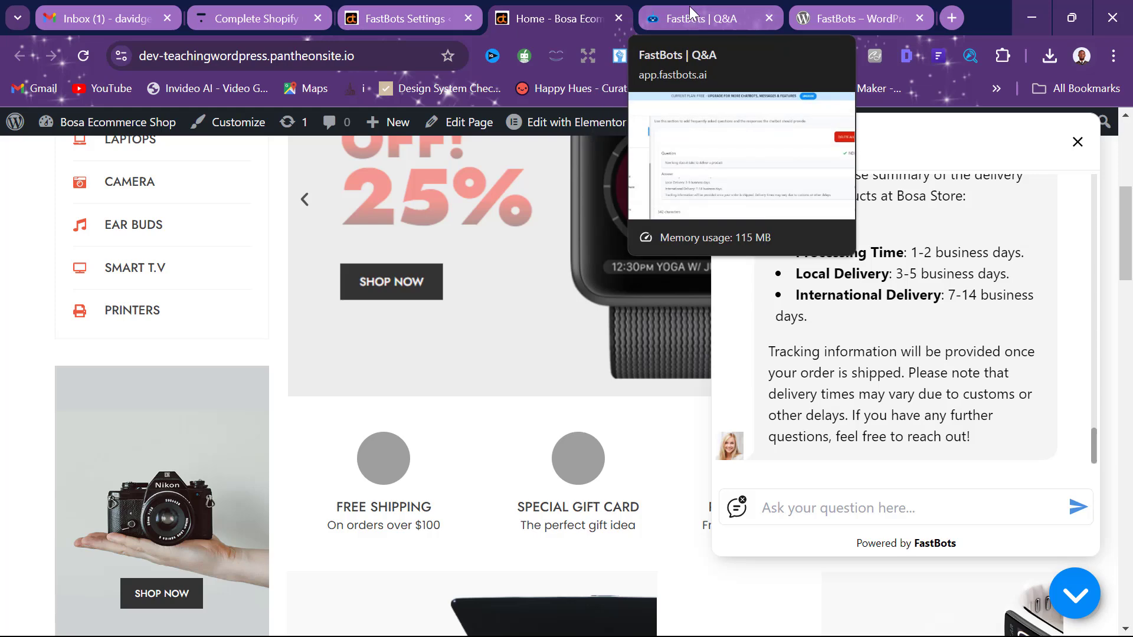
# Switch to FastBots and review the bot's Tune AI settings, including the AI model, creativity and instruction prompt.
pyautogui.click(689, 5)
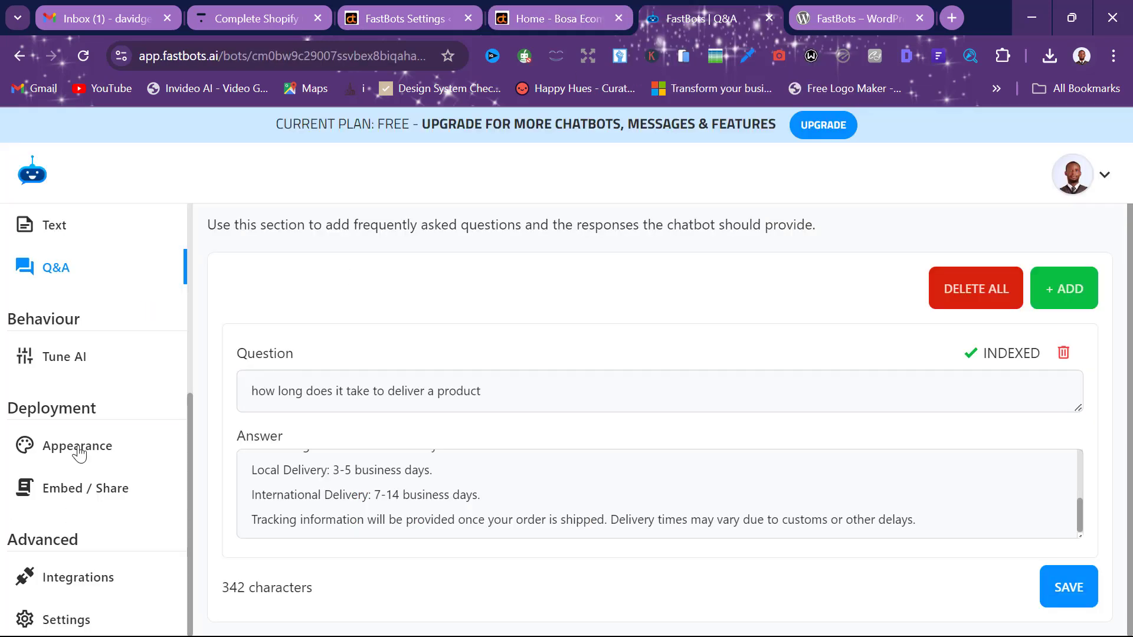
pyautogui.click(76, 365)
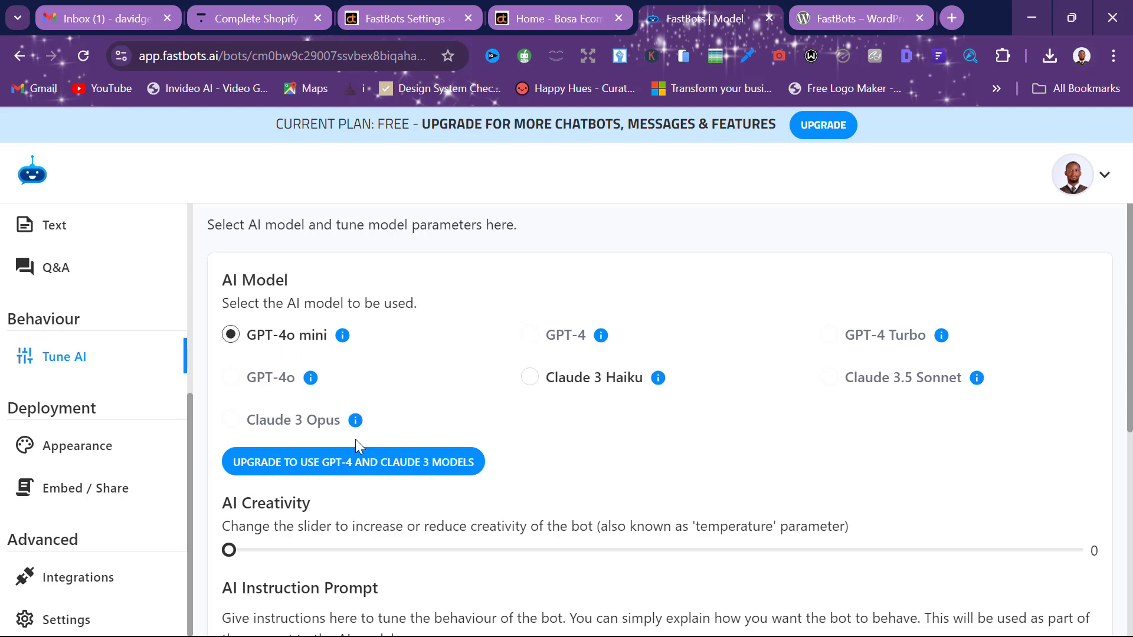
pyautogui.scroll(-6, 430, 348)
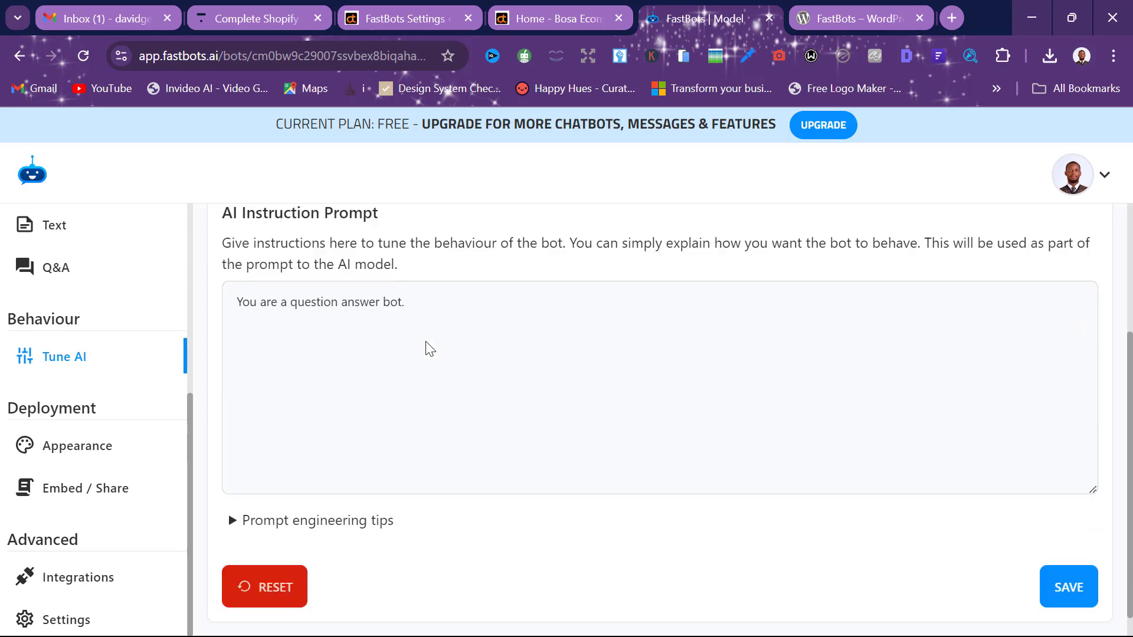
pyautogui.scroll(1, 430, 349)
pyautogui.scroll(-1, 430, 348)
pyautogui.scroll(6, 430, 348)
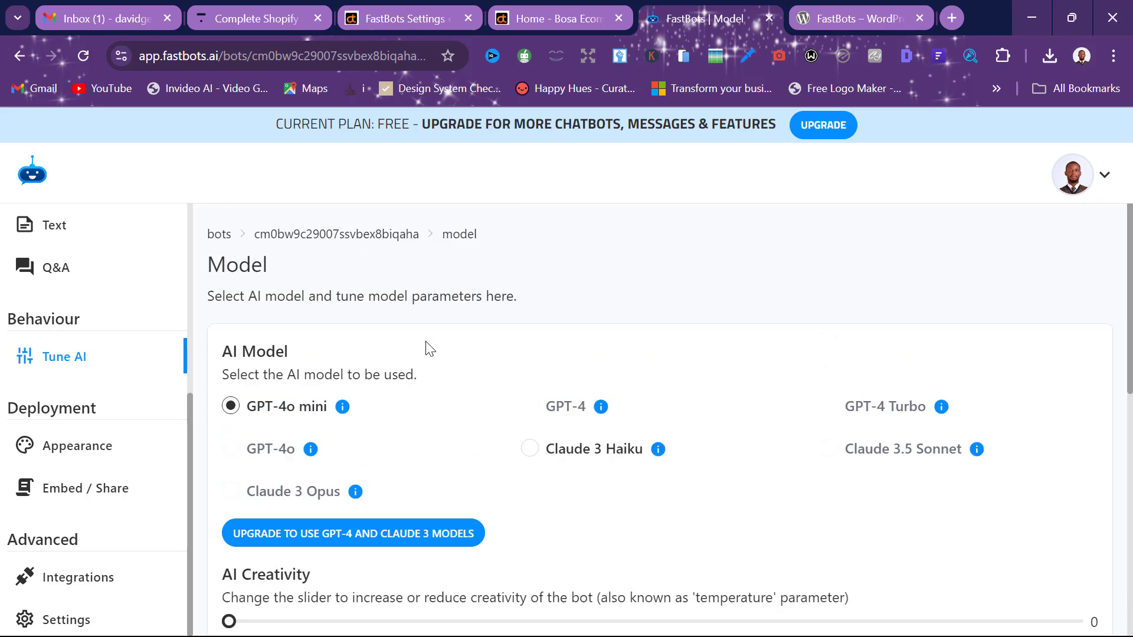